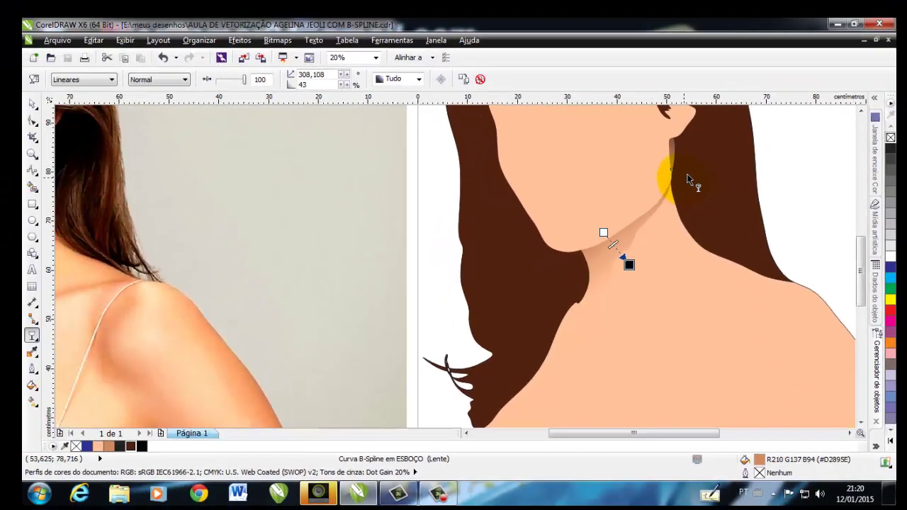
- Pan the view across to the reference photo of the woman
left_click_drag(863, 269, 863, 238)
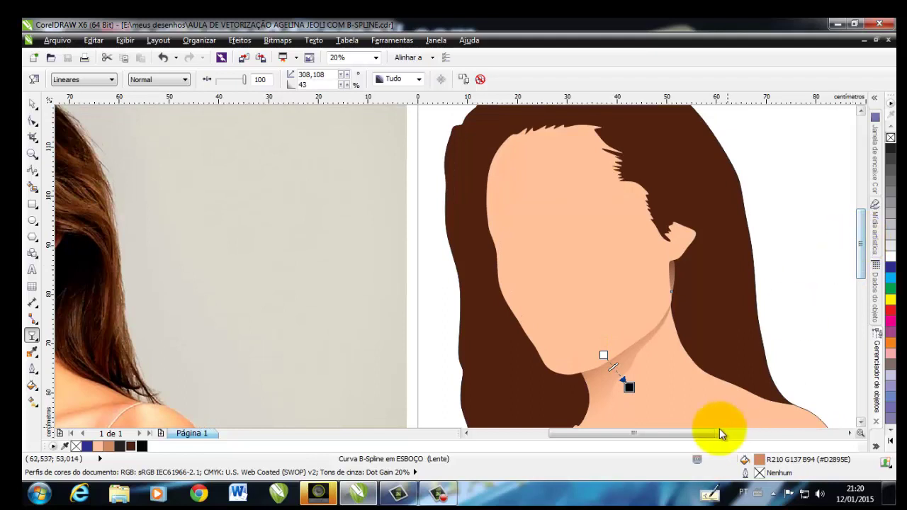
left_click_drag(699, 433, 722, 432)
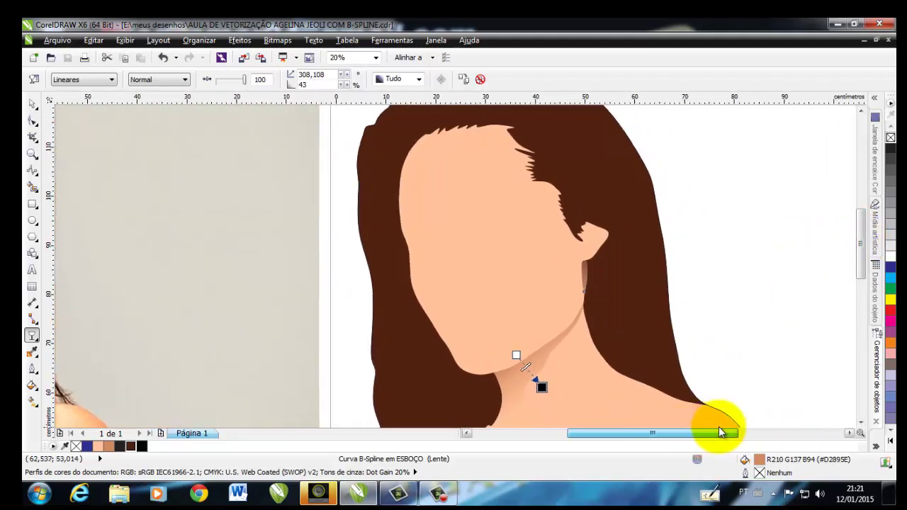
mouse_move(863, 264)
left_mouse_down()
mouse_move(854, 308)
mouse_move(851, 259)
left_mouse_up()
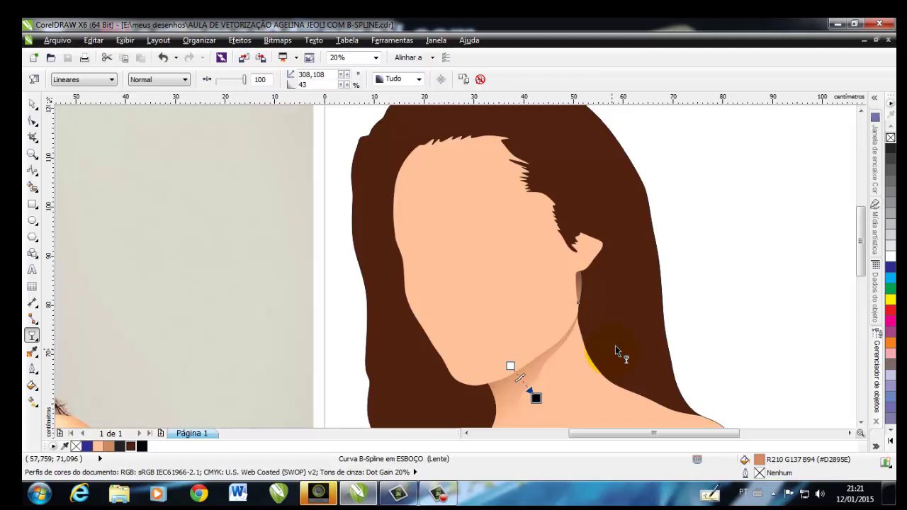
left_click(634, 438)
left_click_drag(634, 434, 592, 434)
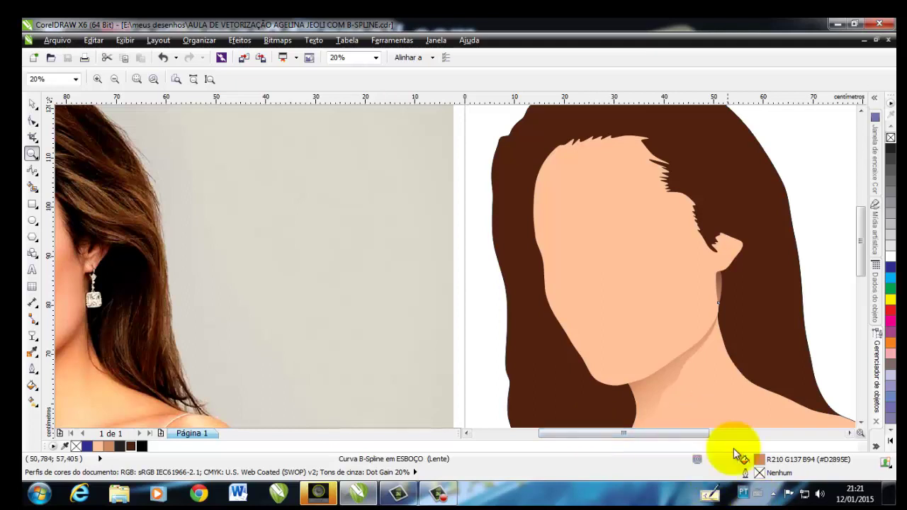
left_click_drag(573, 438, 544, 437)
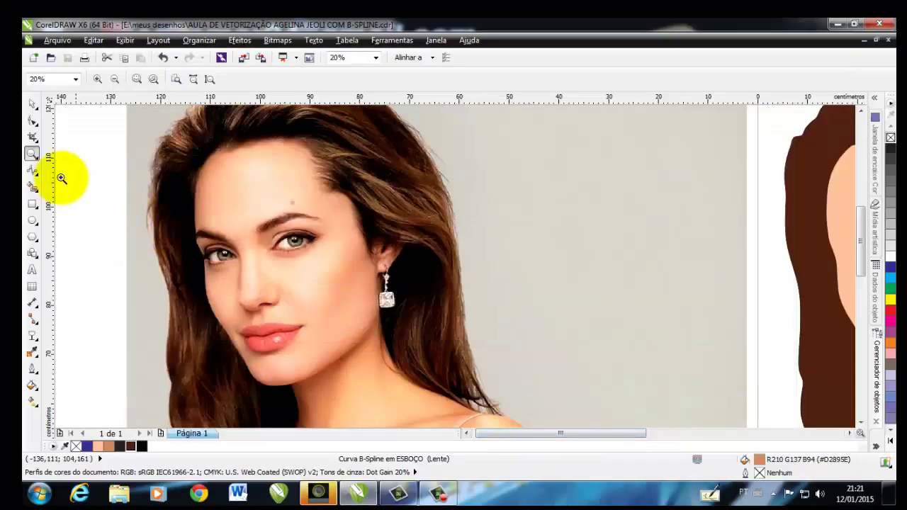
- Zoom in on the photo's right eye until it fills the view at 164%
left_click(32, 153)
left_click(222, 256)
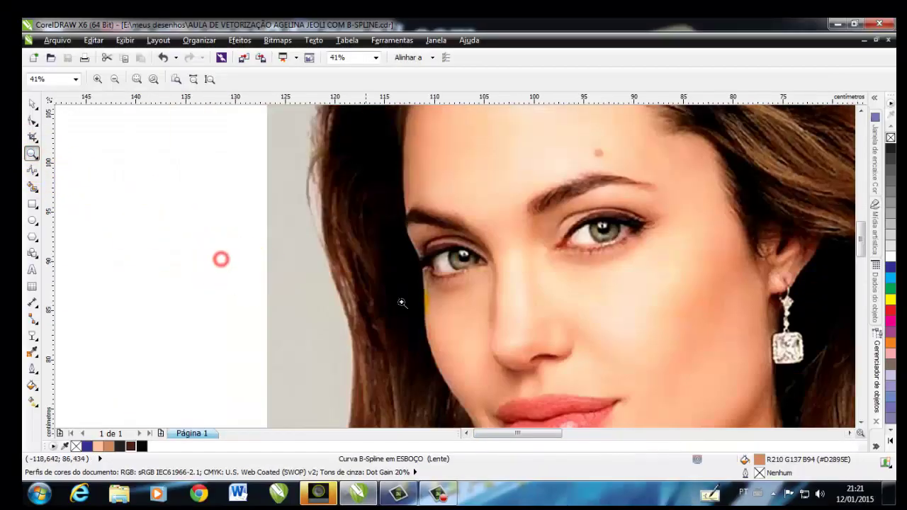
left_click(477, 258)
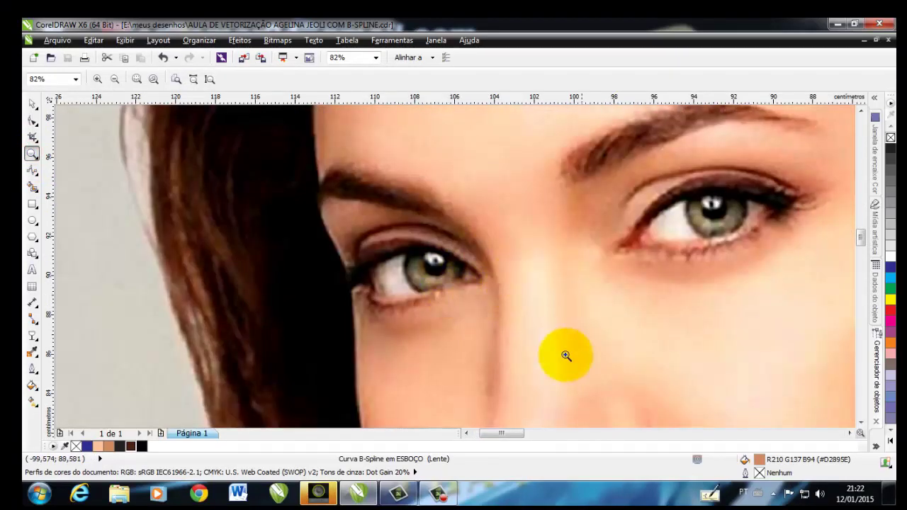
left_click_drag(510, 432, 520, 435)
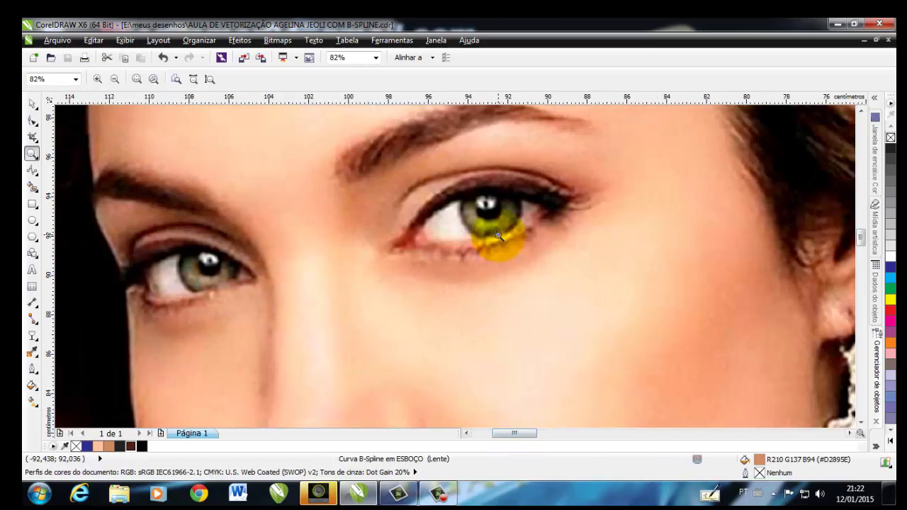
left_click(498, 235)
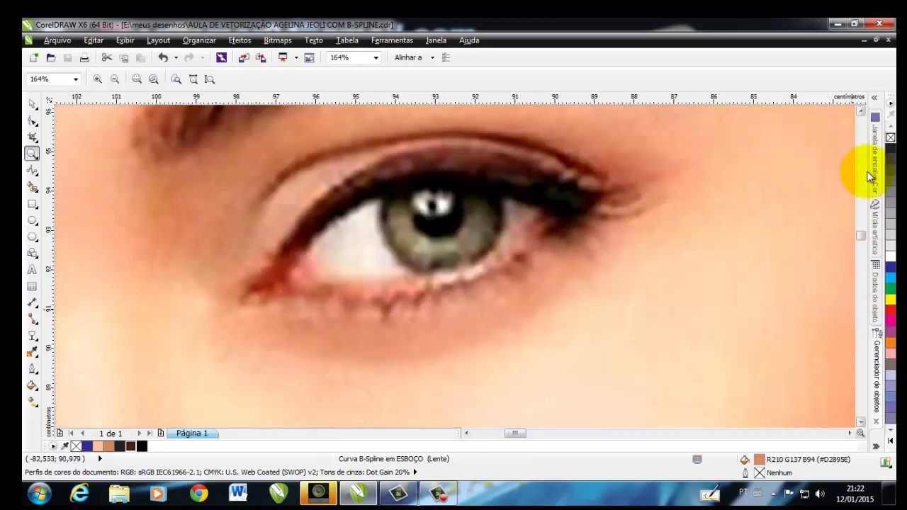
left_click(861, 111)
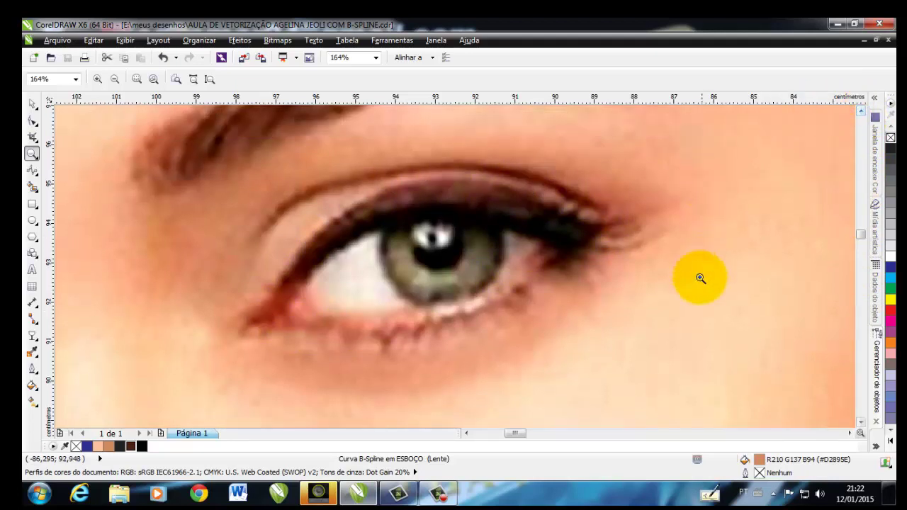
left_click_drag(223, 157, 667, 361)
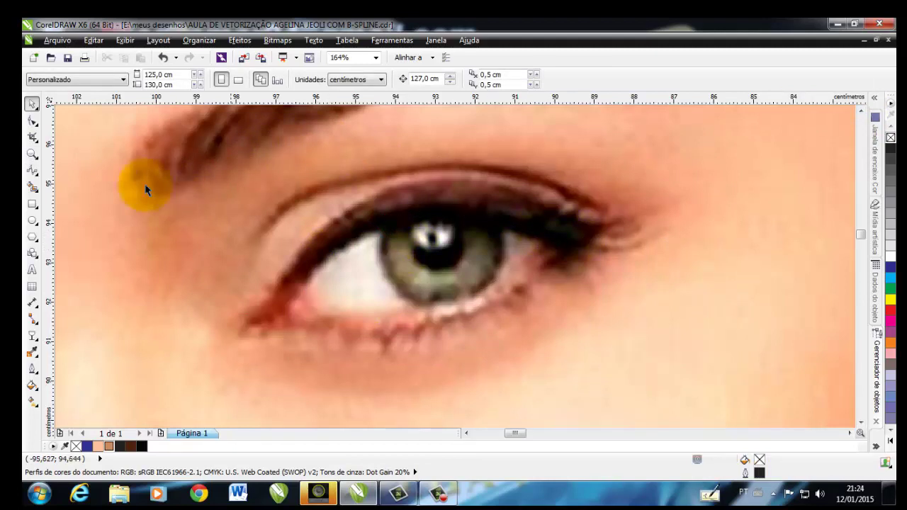
- With the B-Spline tool, trace from the eye's outer corner along the lower lid around the inner corner
left_click(32, 172)
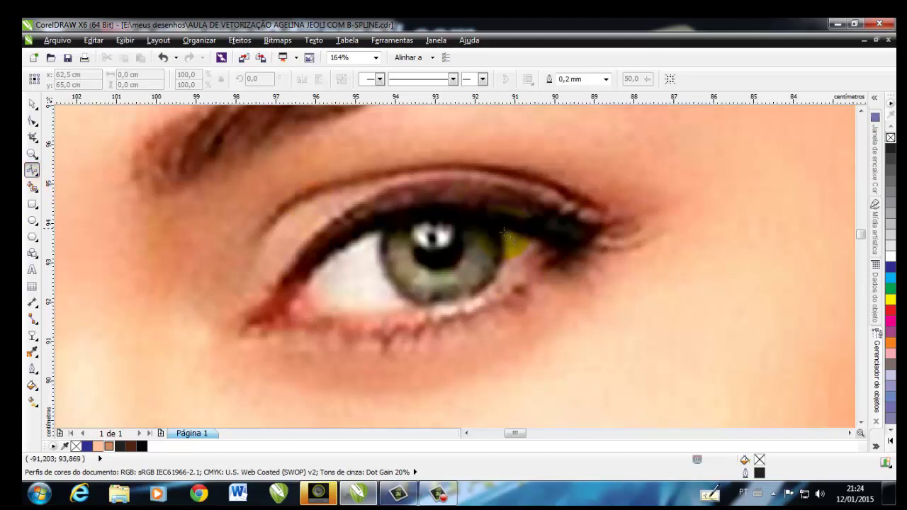
left_click(587, 235)
left_click(561, 258)
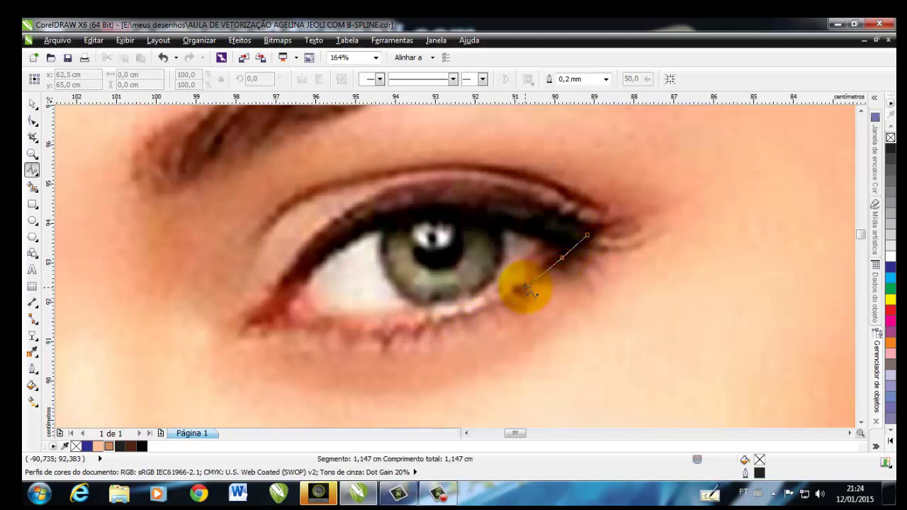
left_click(471, 314)
left_click(400, 333)
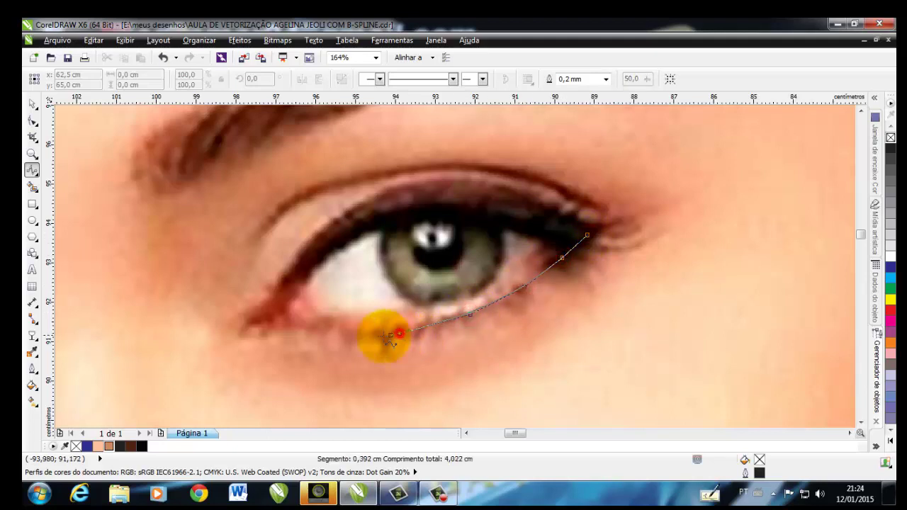
left_click(308, 330)
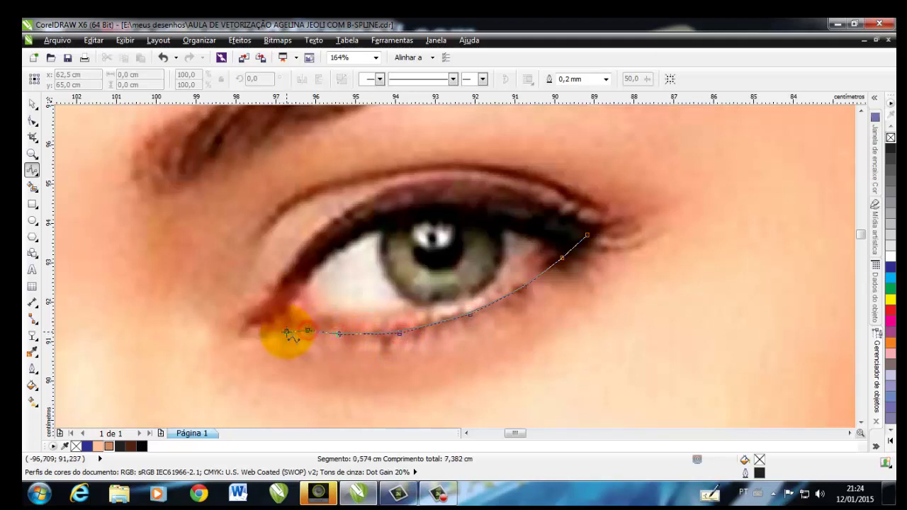
left_click(285, 331)
left_click(250, 340)
left_click(235, 338)
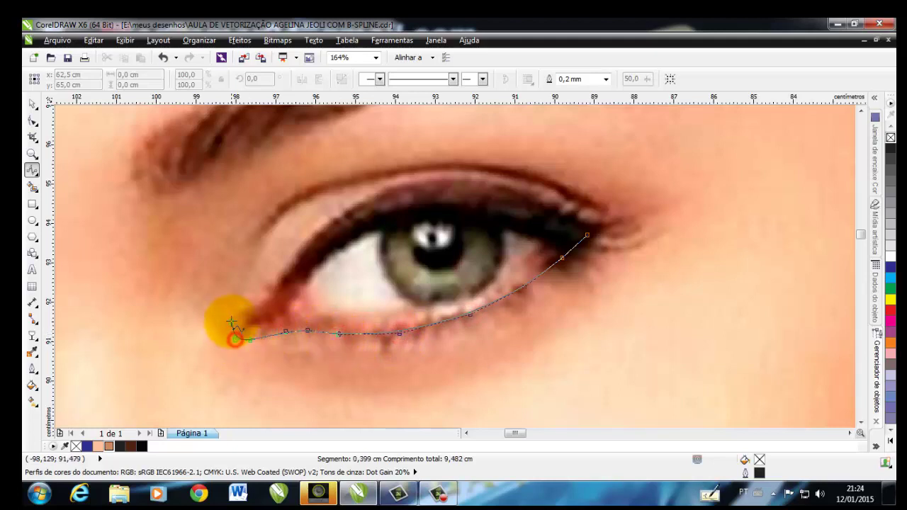
left_click(236, 318)
- Continue the spline across the upper eyelid and close it at the outer corner
left_click(263, 297)
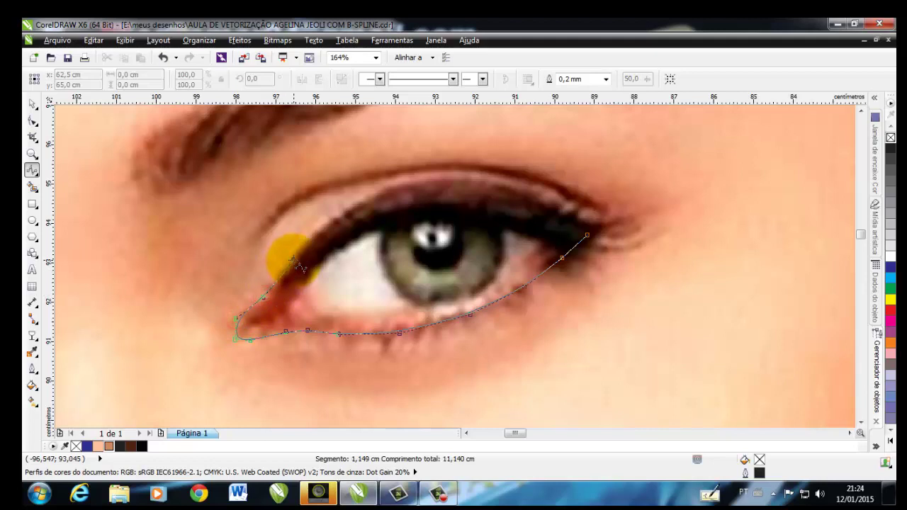
left_click(293, 259)
left_click(376, 201)
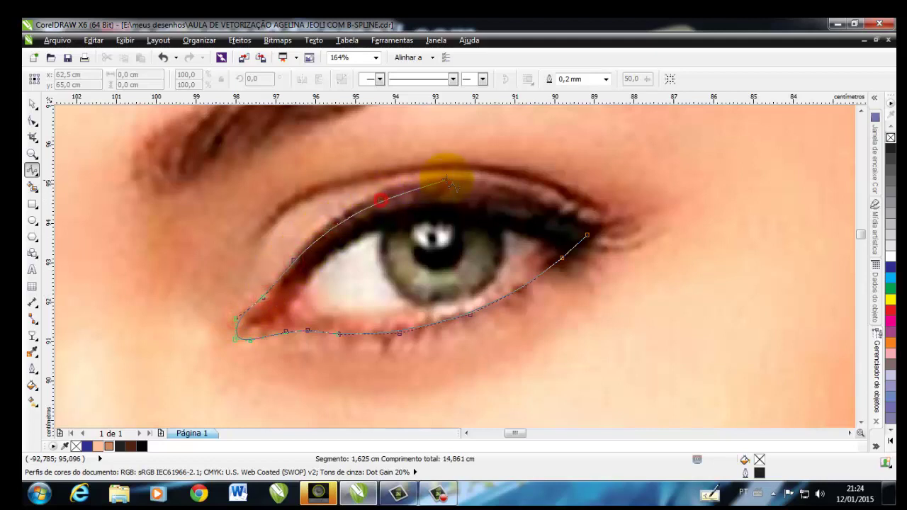
left_click(454, 185)
left_click(516, 198)
left_click(567, 216)
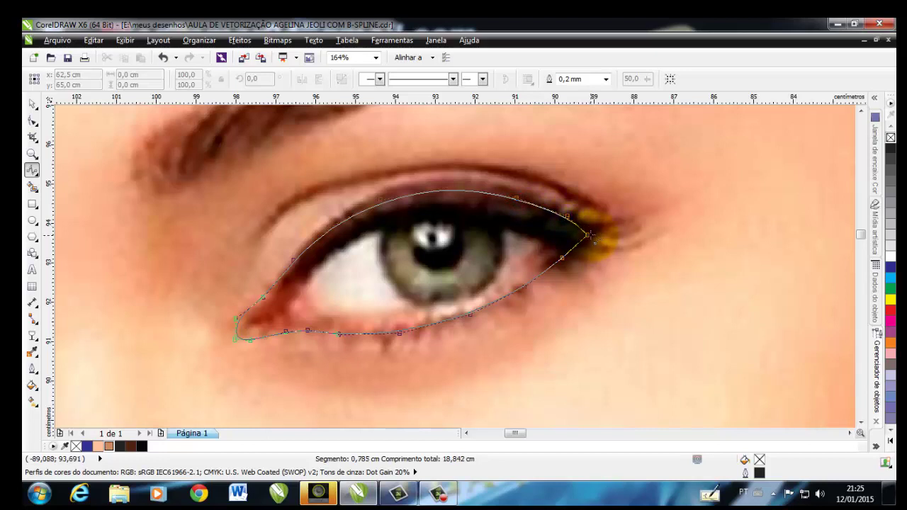
left_click(588, 234)
key("v")
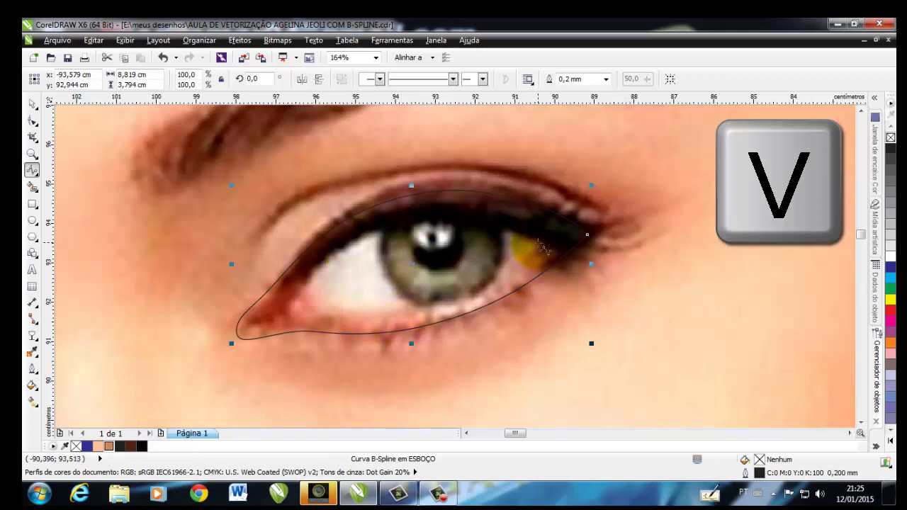
- Start a new B-spline at the eyeball's outer corner, tracing its bottom edge and inner corner
left_click(518, 266)
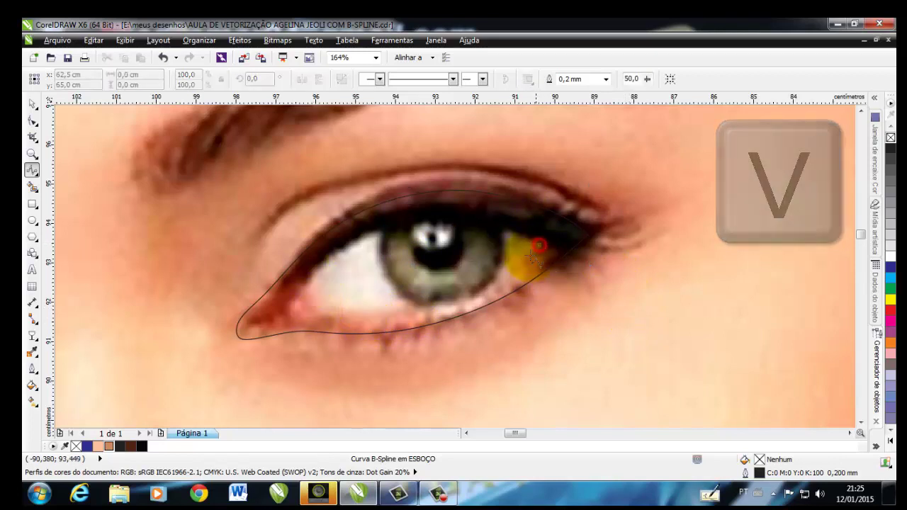
left_click(484, 290)
left_click(414, 311)
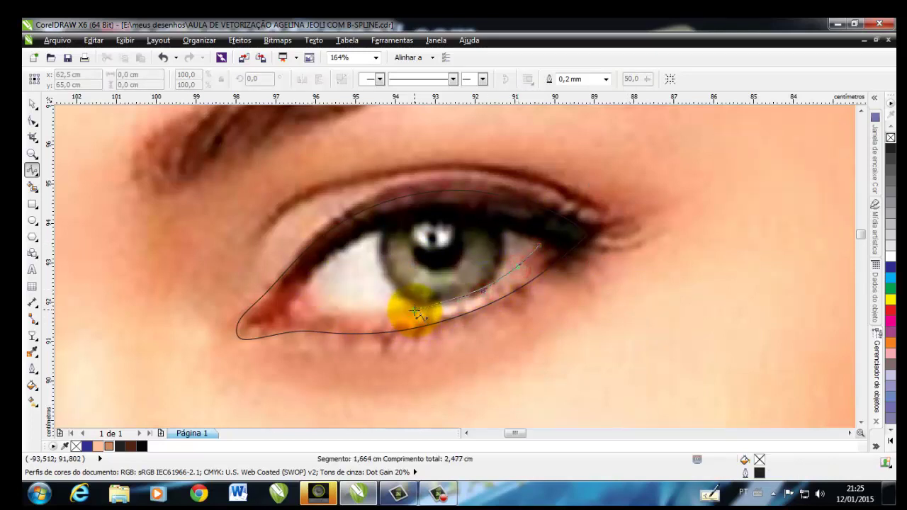
left_click(345, 314)
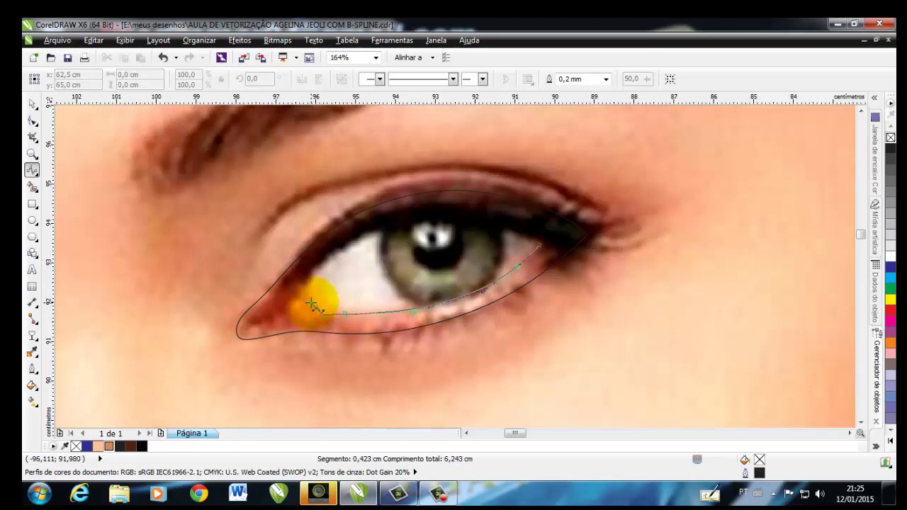
left_click(309, 301)
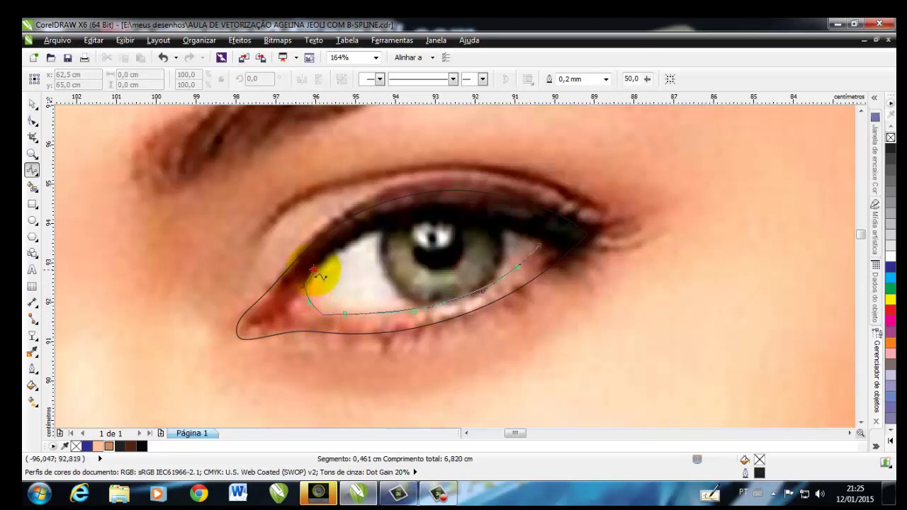
left_click(314, 269)
left_click(341, 252)
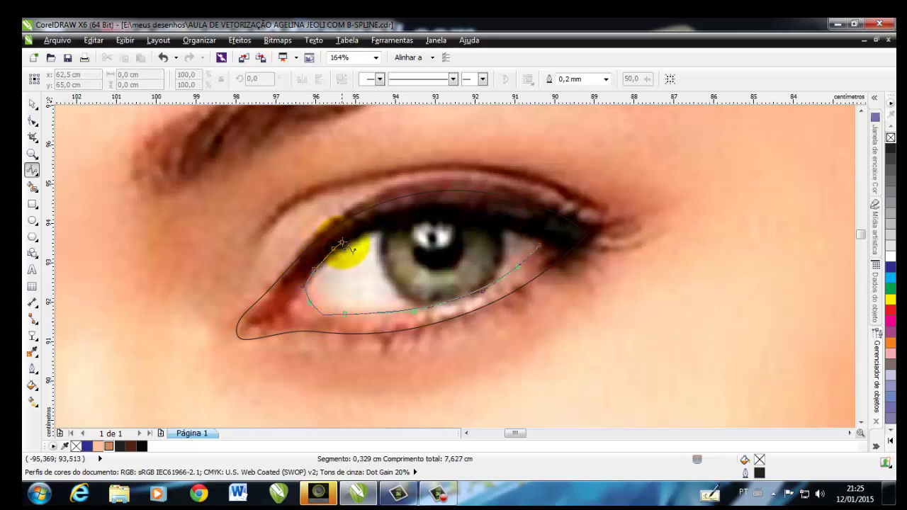
- Trace the top of the eyeball under the upper lid and finish the curve
left_click(345, 241)
left_click(372, 225)
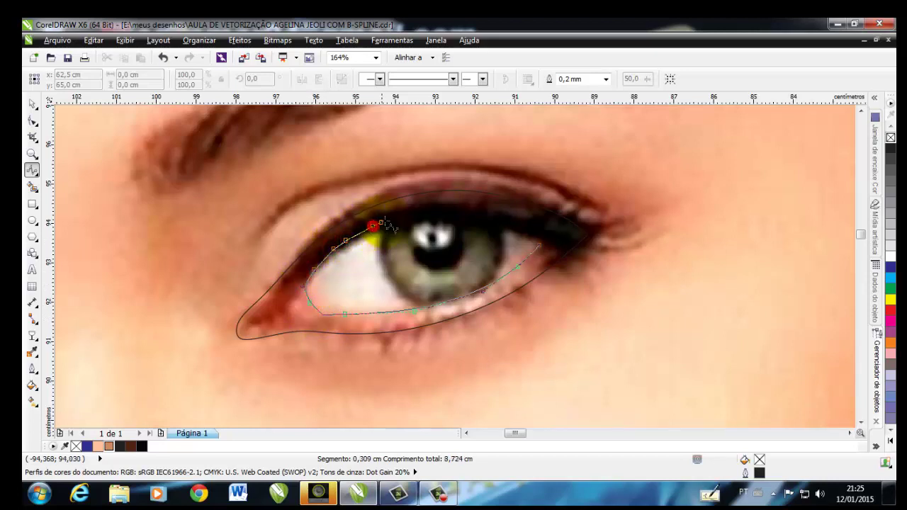
left_click(395, 219)
left_click(429, 215)
left_click(472, 217)
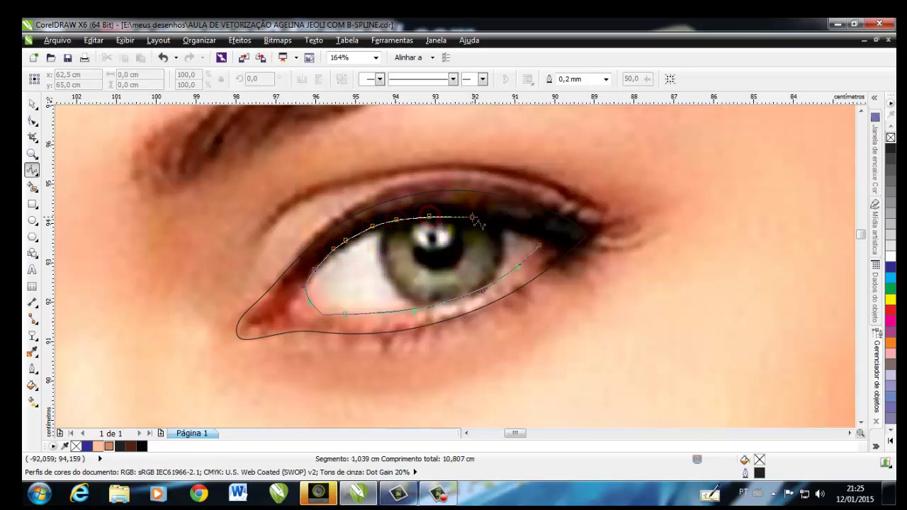
left_click(507, 224)
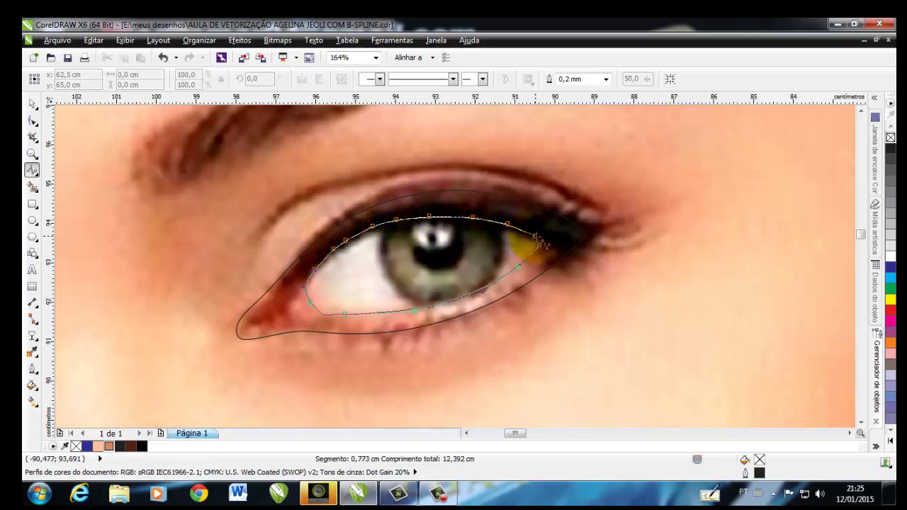
double_click(544, 244)
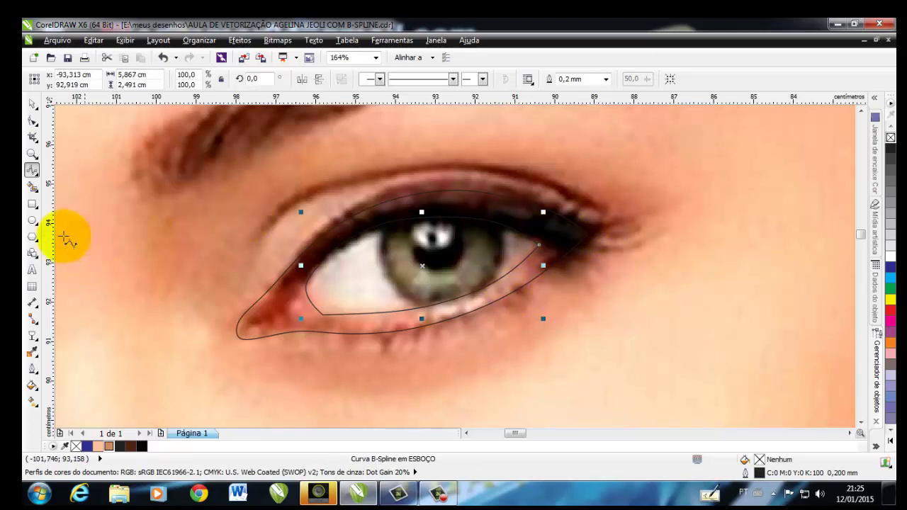
- Draw an ellipse over the iris, stretch it slightly taller and nudge it up-left into place
left_click(32, 220)
left_click_drag(374, 195, 505, 303)
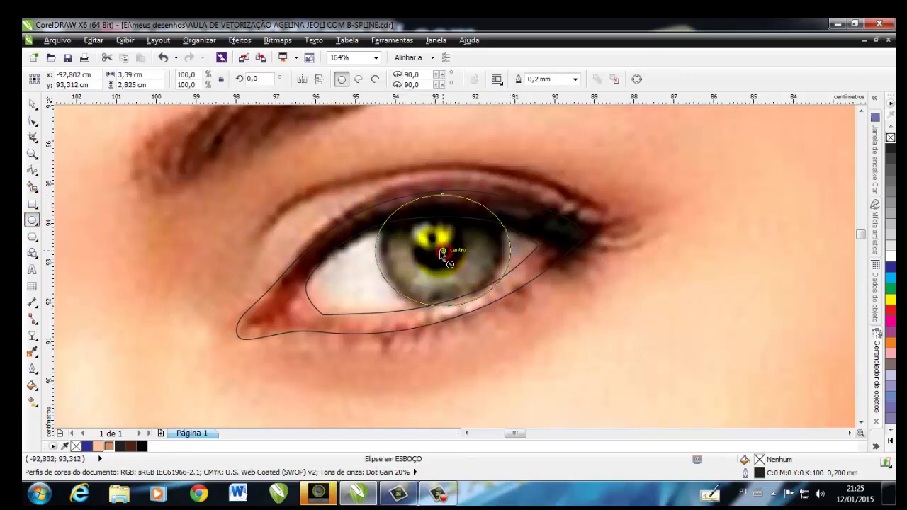
left_click(31, 108)
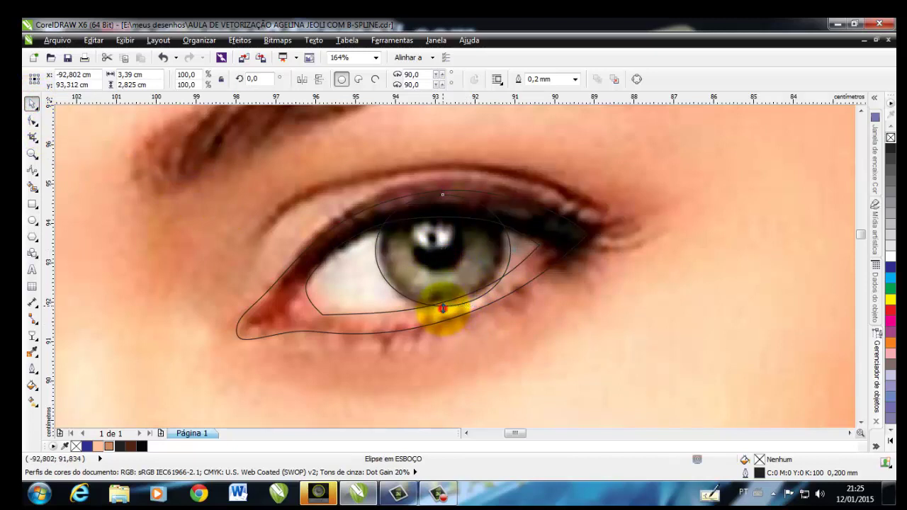
left_click_drag(442, 309, 443, 316)
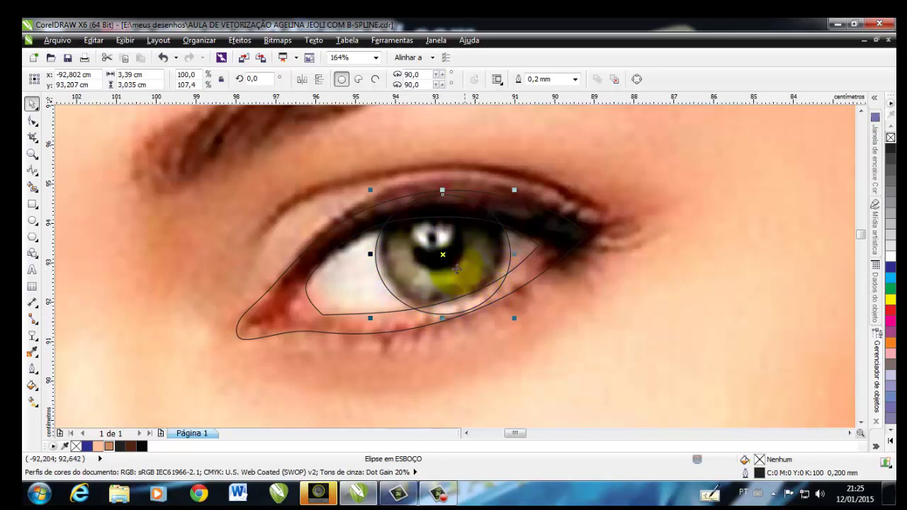
left_click_drag(443, 253, 433, 238)
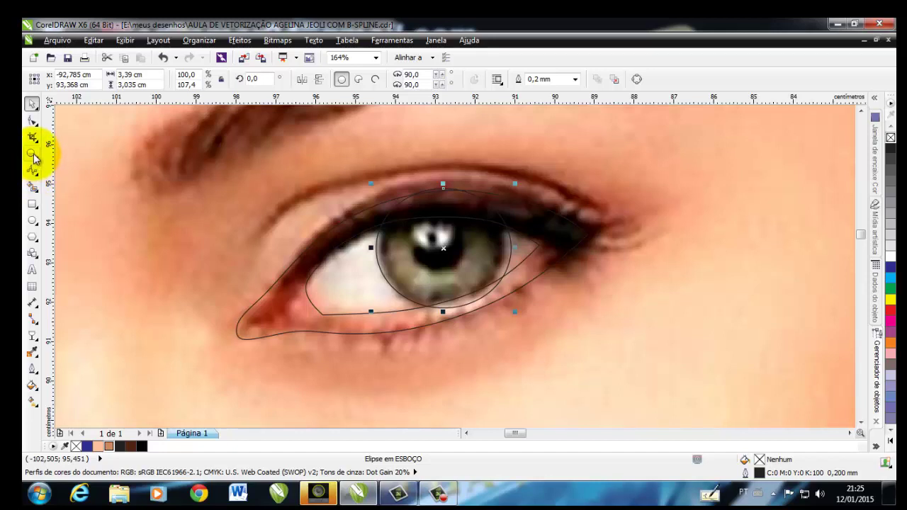
- Draw ellipses over the pupil and its light reflection
left_click(32, 219)
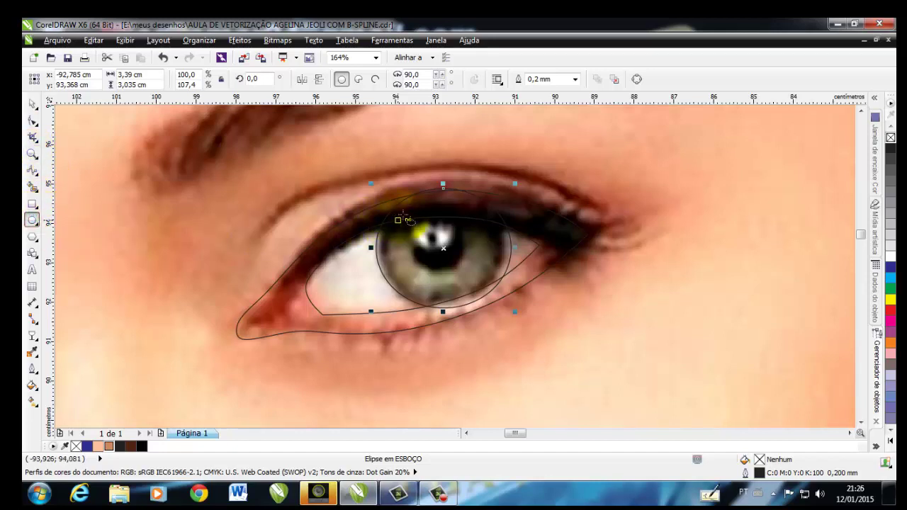
left_click_drag(409, 214, 466, 271)
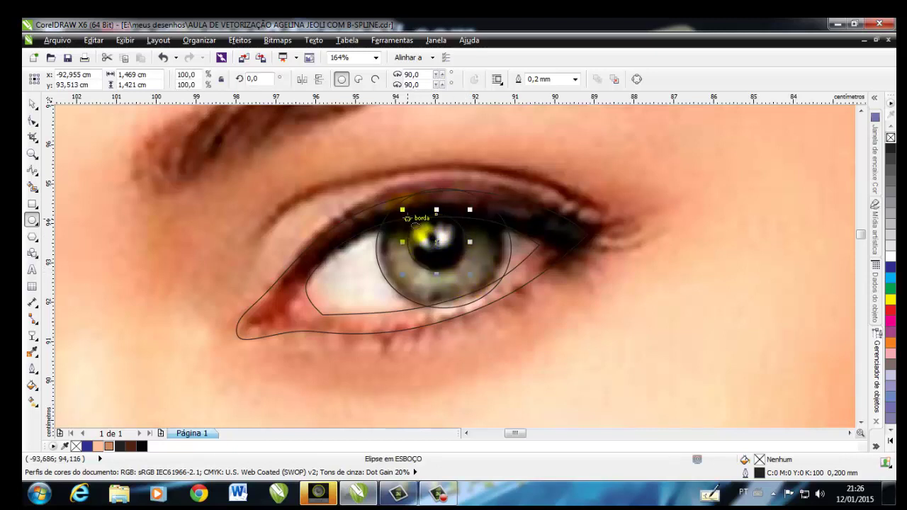
mouse_move(409, 214)
left_mouse_down()
mouse_move(462, 253)
mouse_move(454, 251)
left_mouse_up()
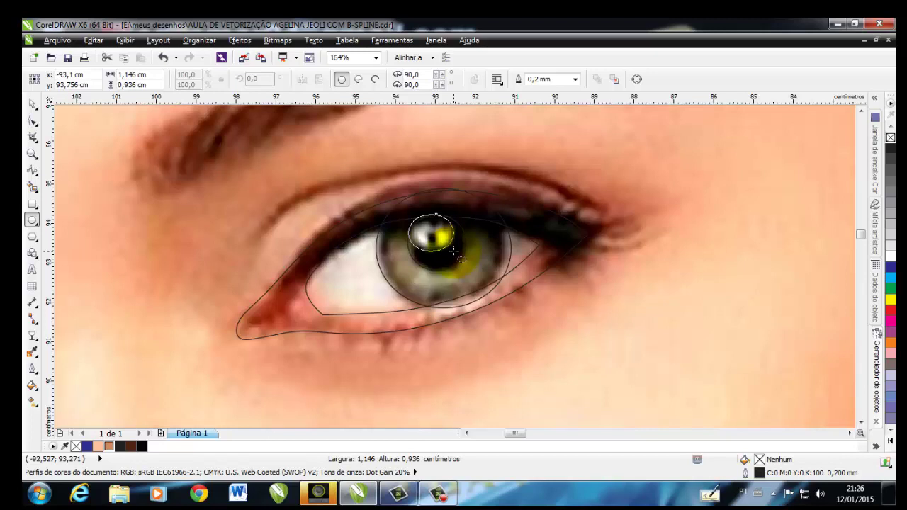
left_click_drag(454, 251, 457, 255)
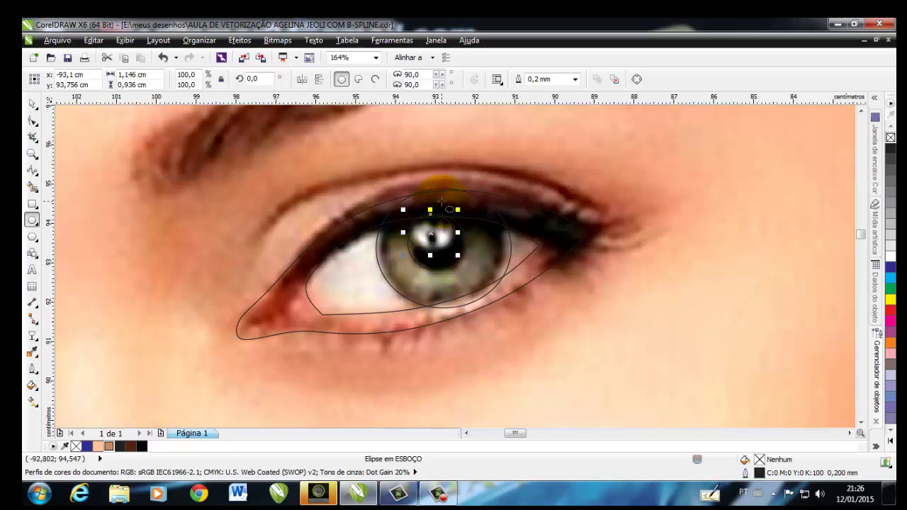
- Fill the outer eye outline with skin colour sampled from below the eye in the photo
left_click(32, 106)
left_click(128, 221)
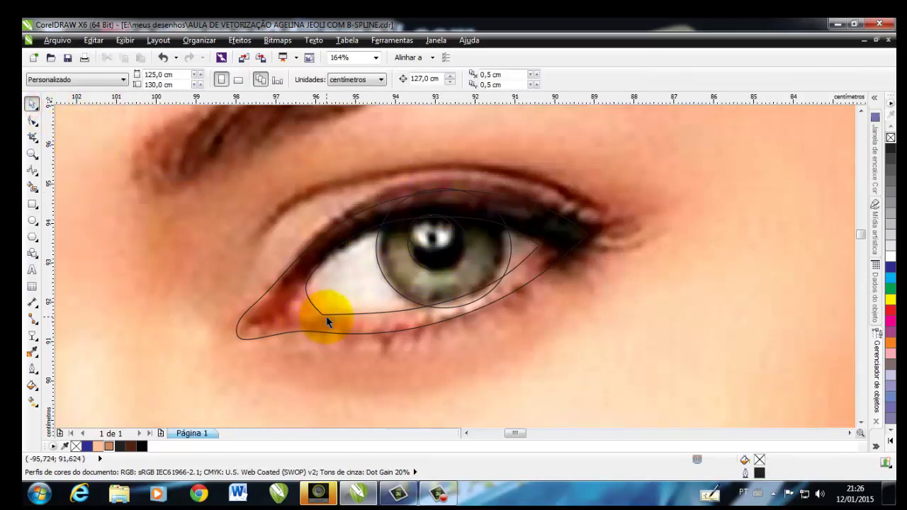
left_click(307, 330)
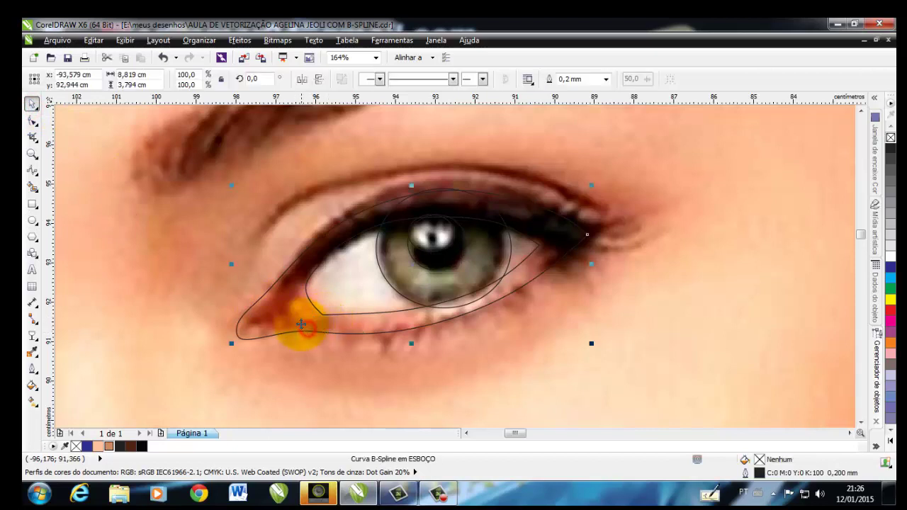
left_click(32, 350)
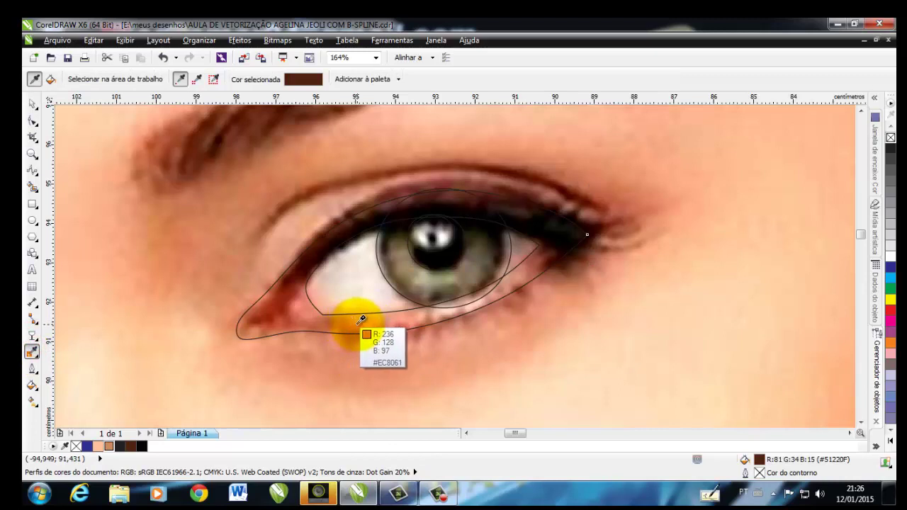
left_click(353, 324)
left_click(354, 325)
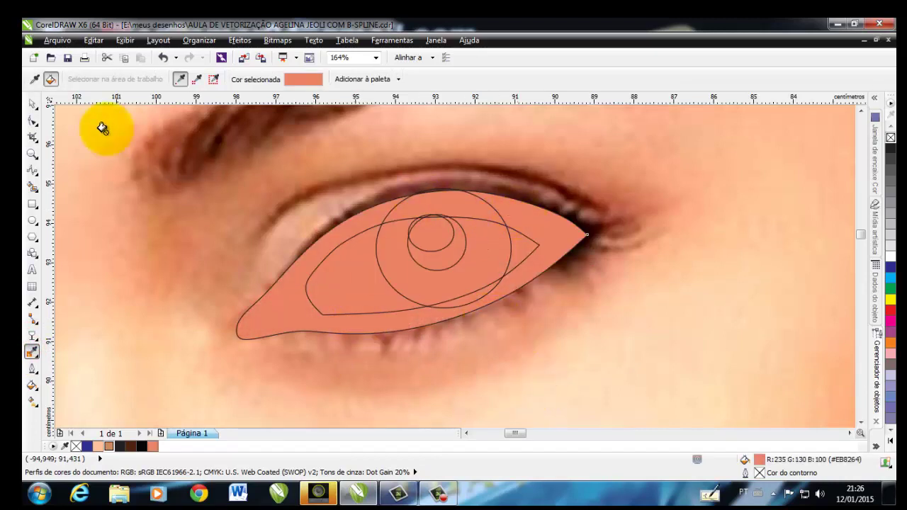
- Fill the inner eye-white shape with white
left_click(32, 104)
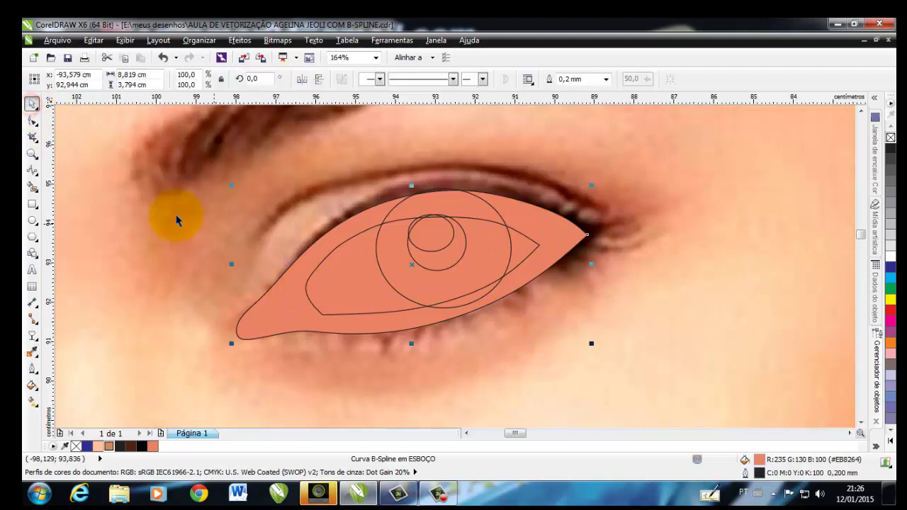
left_click(167, 209)
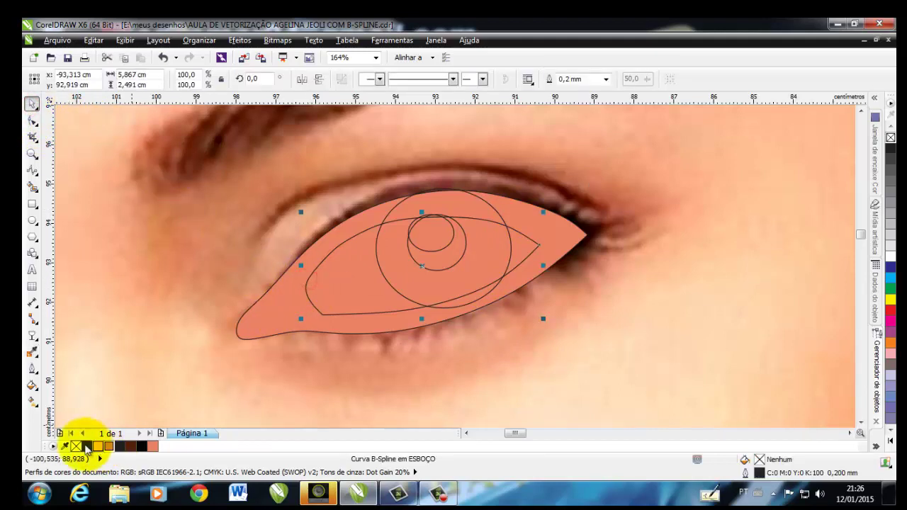
left_click(890, 257)
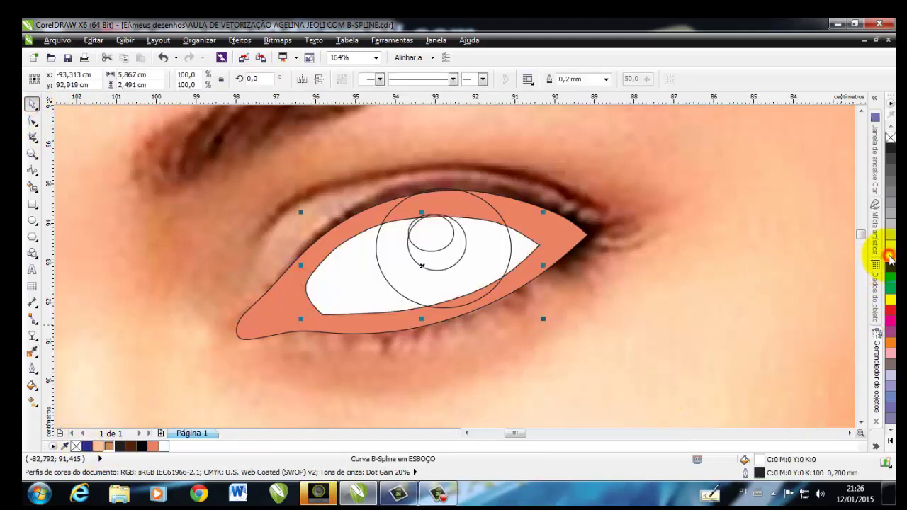
left_click(704, 199)
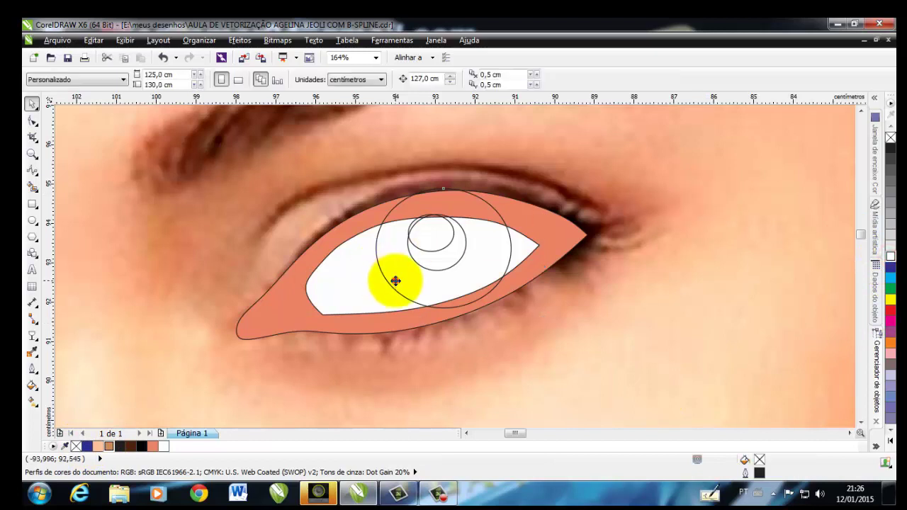
- Give the large iris circle a cyan fill
left_click(396, 281)
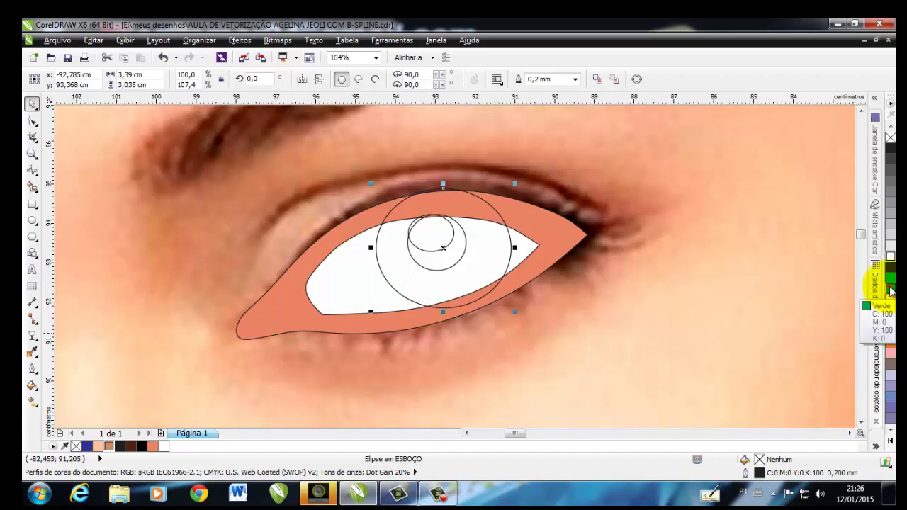
left_click(891, 291)
left_click(891, 277)
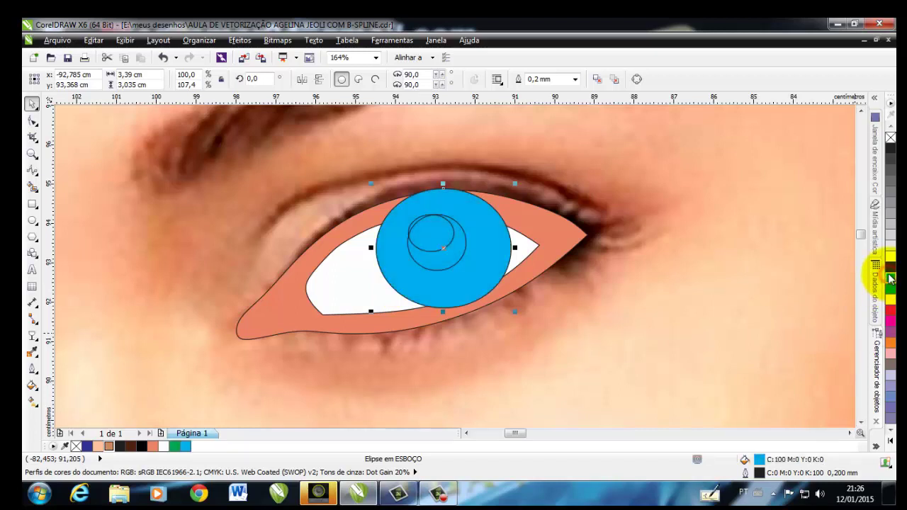
left_click(739, 240)
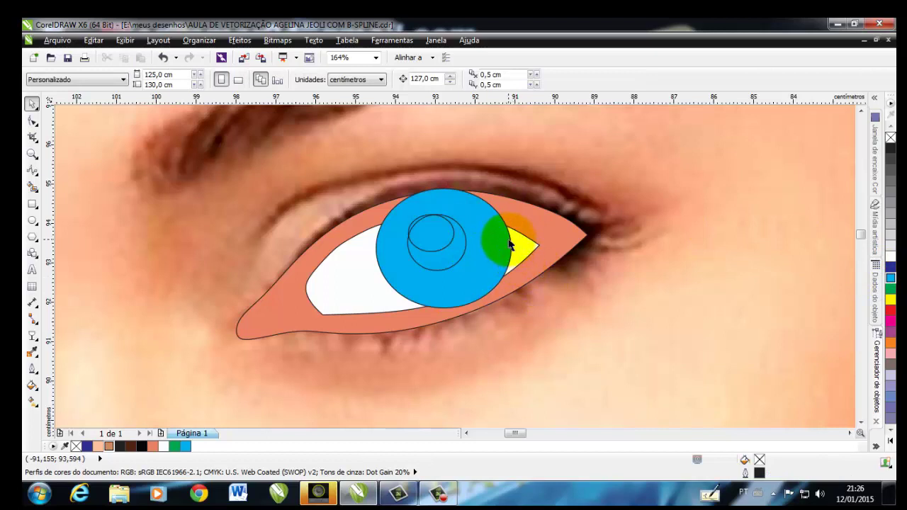
- Intersect the iris circle with the eye-white shape, then delete the original circle
left_click(500, 221)
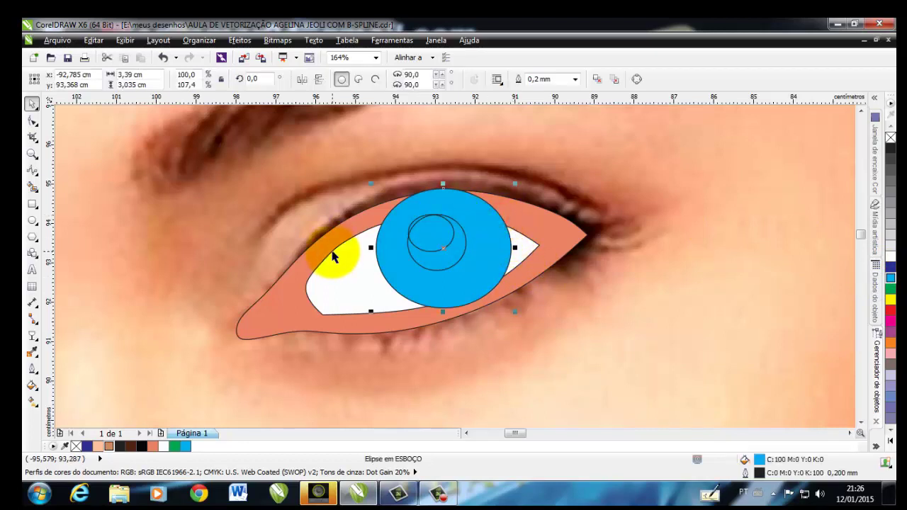
left_click(333, 256, "shift")
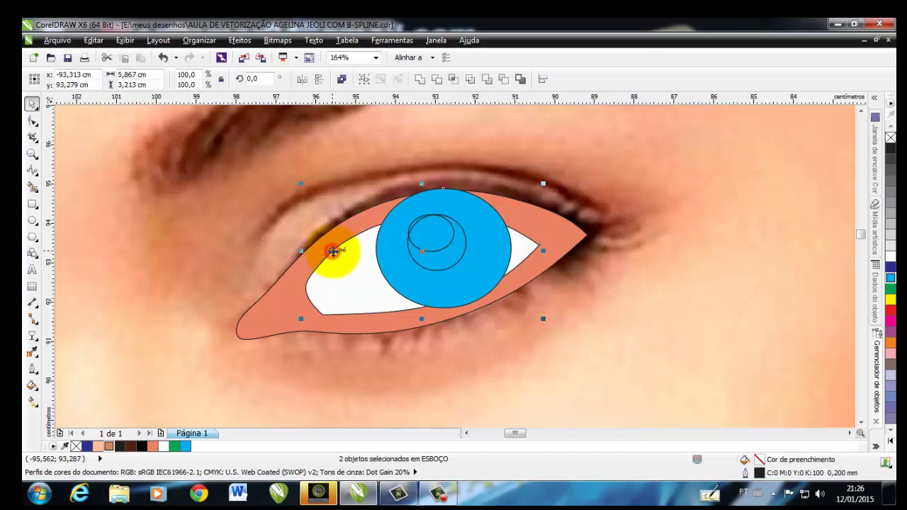
left_click(454, 79)
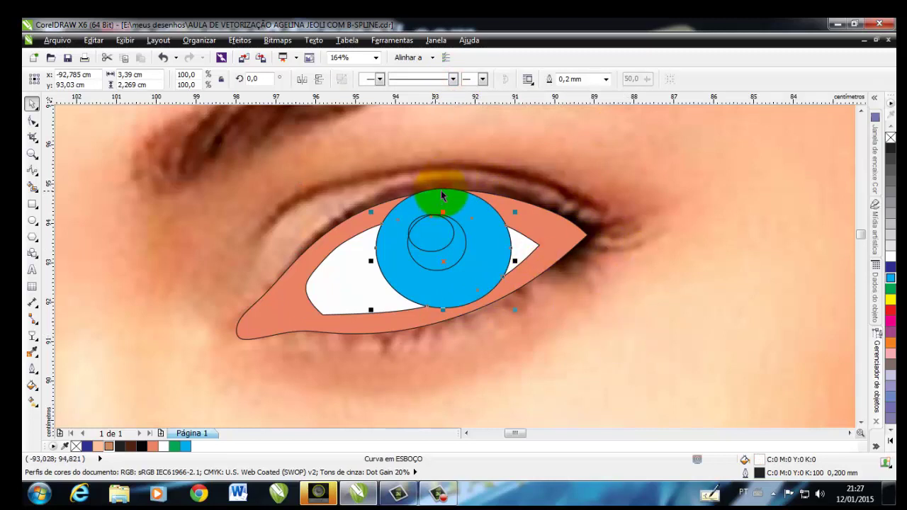
left_click_drag(436, 195, 702, 162)
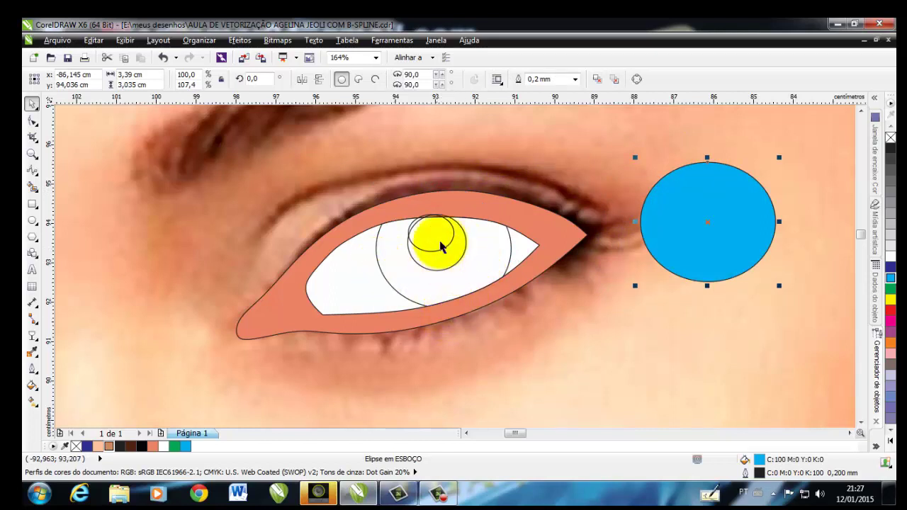
left_click(709, 241)
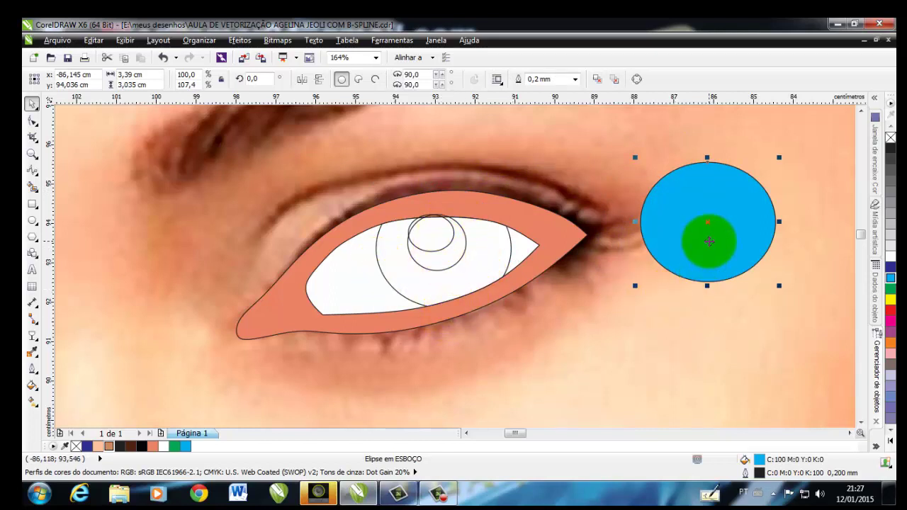
key("Delete")
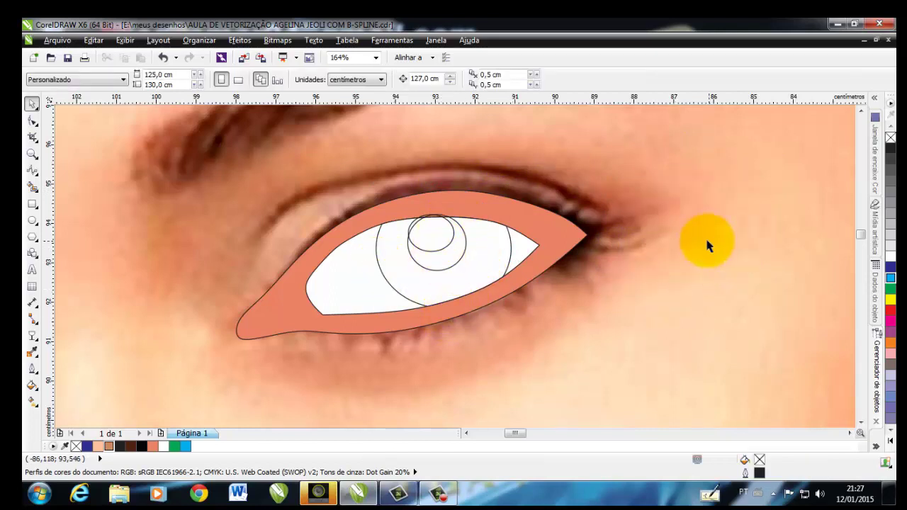
- Set the eye-white, outer skin and clipped iris shapes to no fill, then select the pupil ellipse
left_click(360, 287)
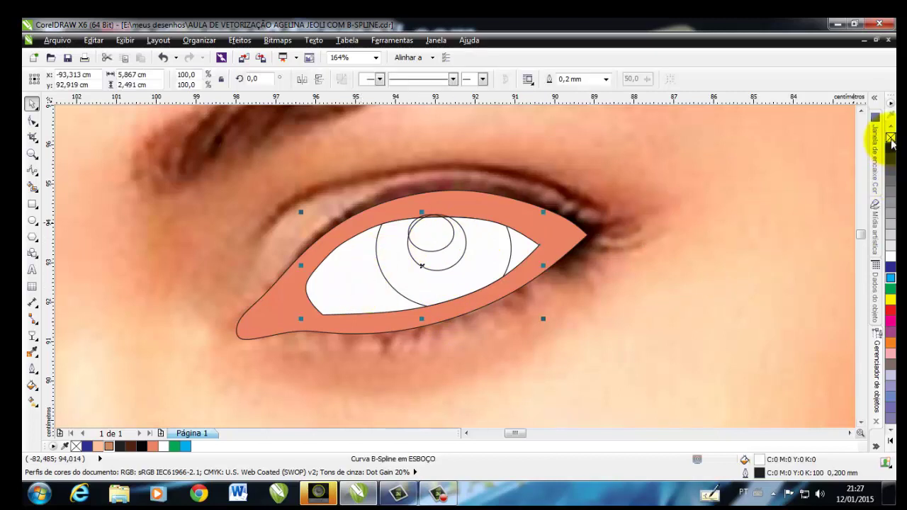
left_click(728, 243)
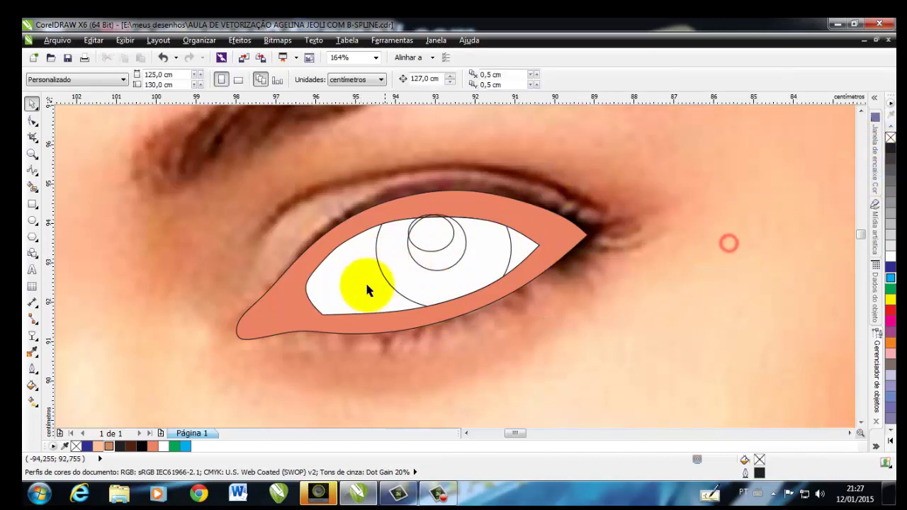
left_click(350, 289)
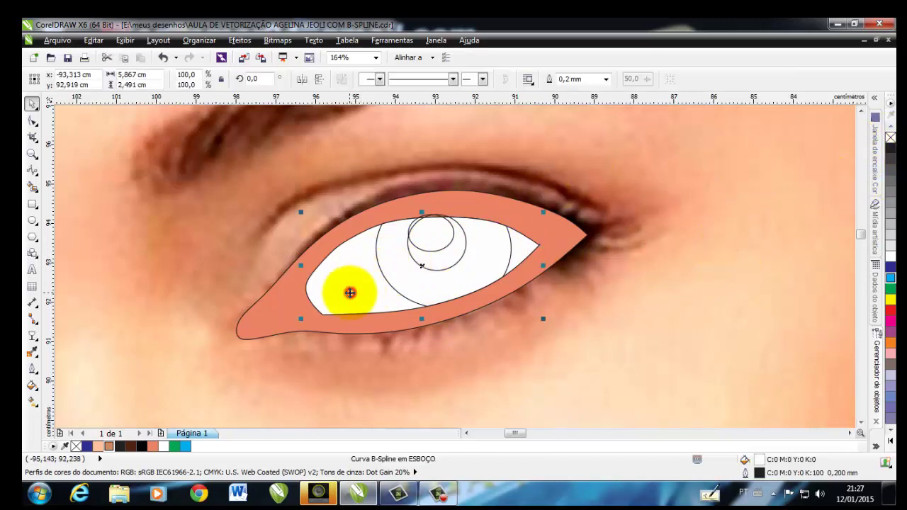
left_click(890, 138)
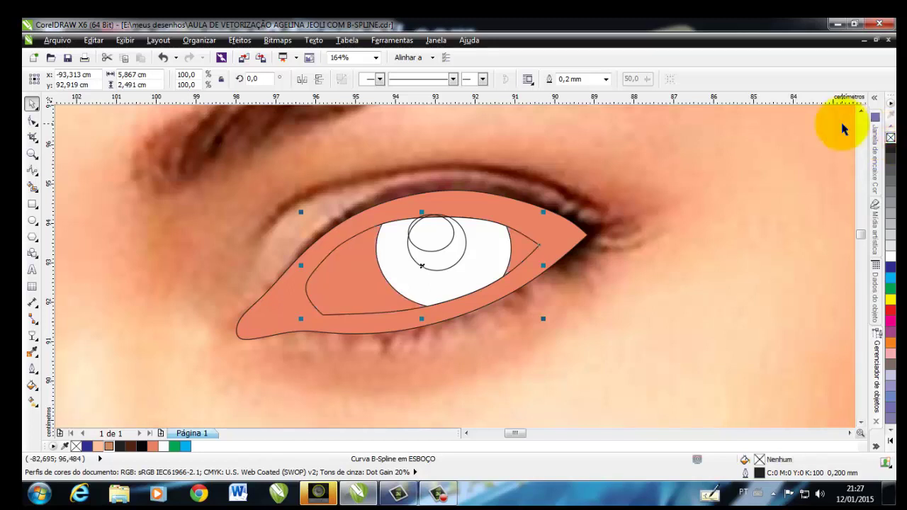
left_click_drag(345, 284, 326, 281)
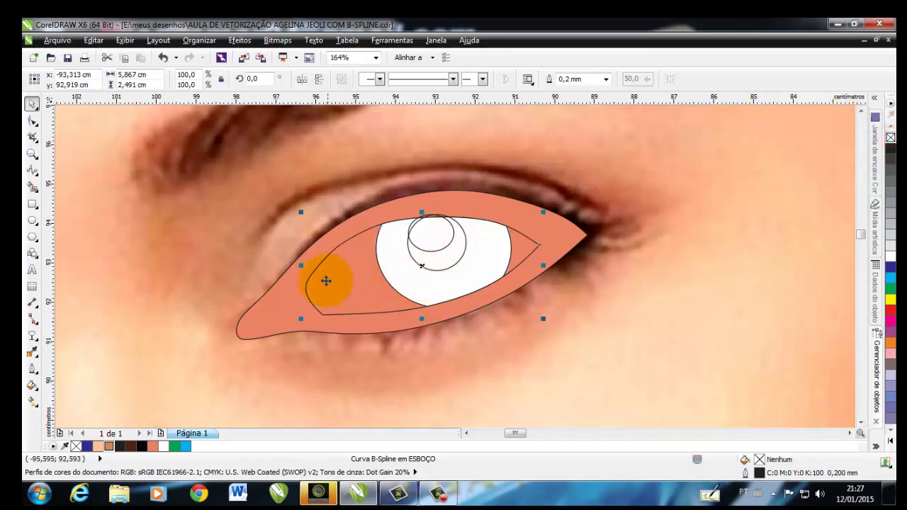
left_click(285, 317)
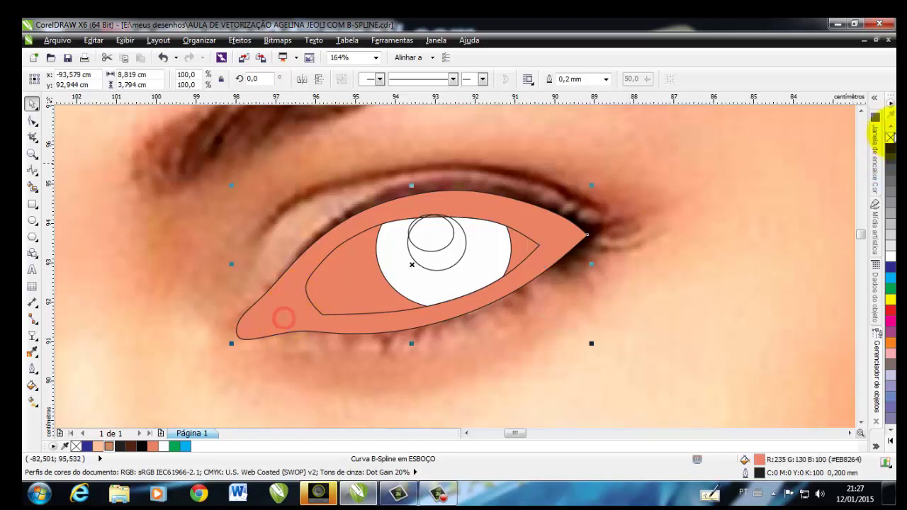
left_click(891, 139)
left_click(463, 263)
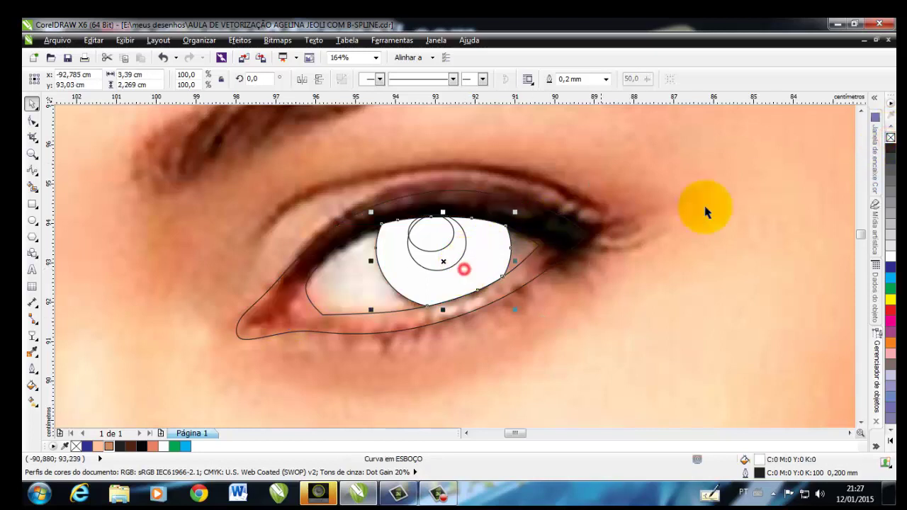
left_click(891, 139)
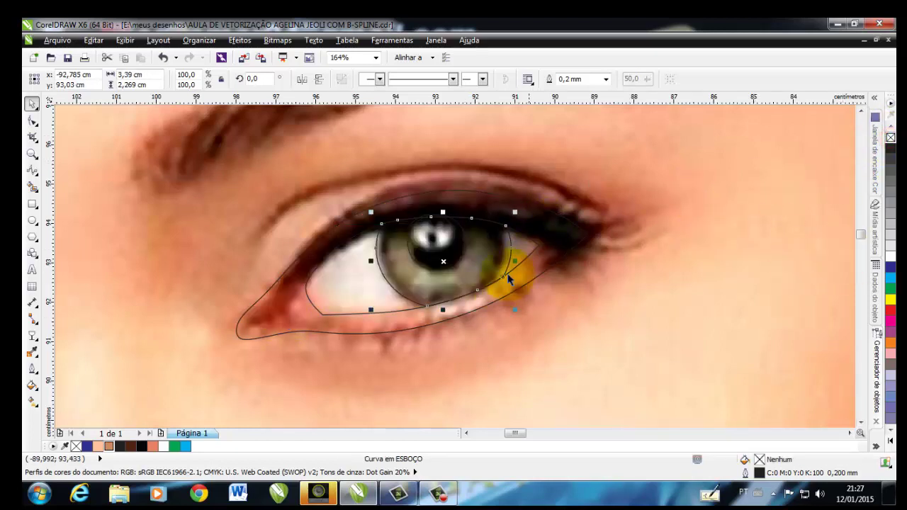
left_click(500, 333)
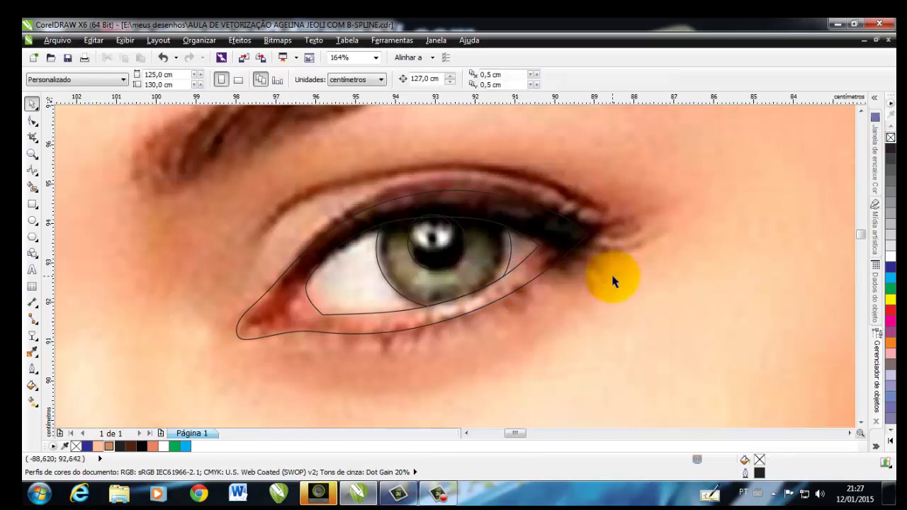
left_click(432, 245)
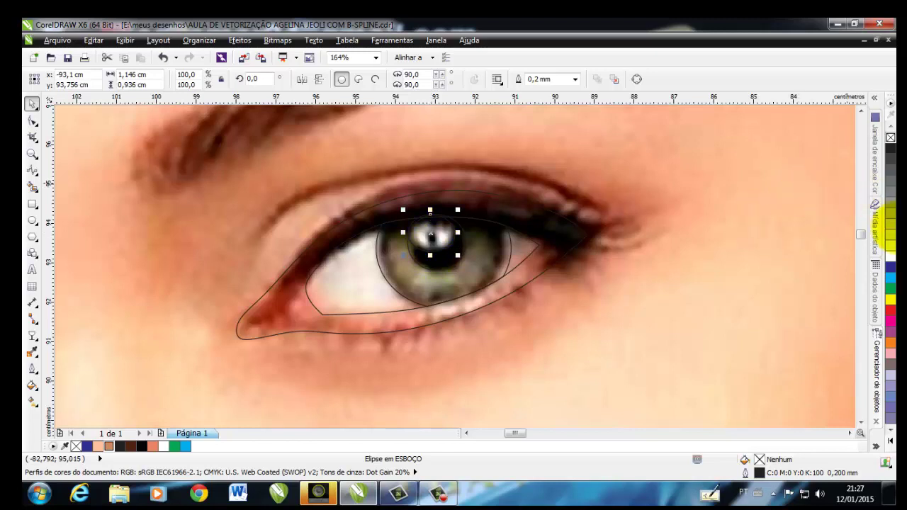
- Fill the pupil highlight ellipse white and zoom in on it
left_click(891, 259)
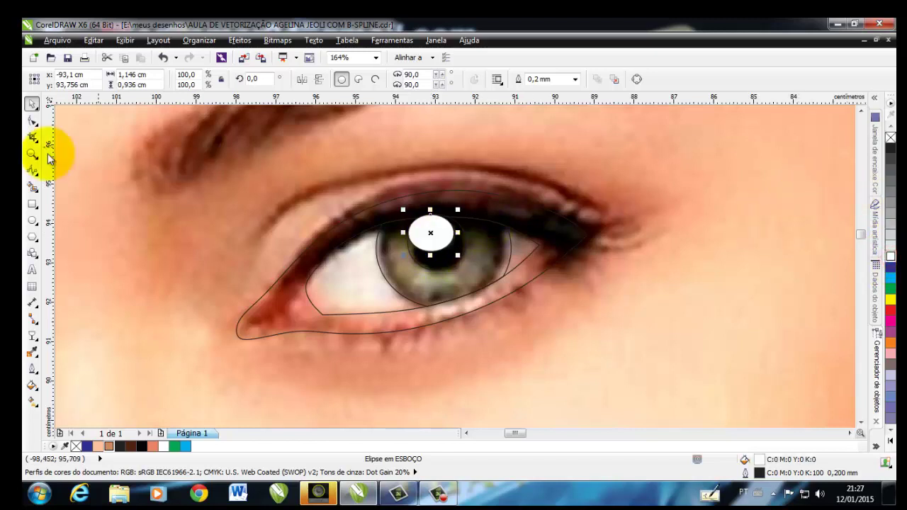
left_click(32, 204)
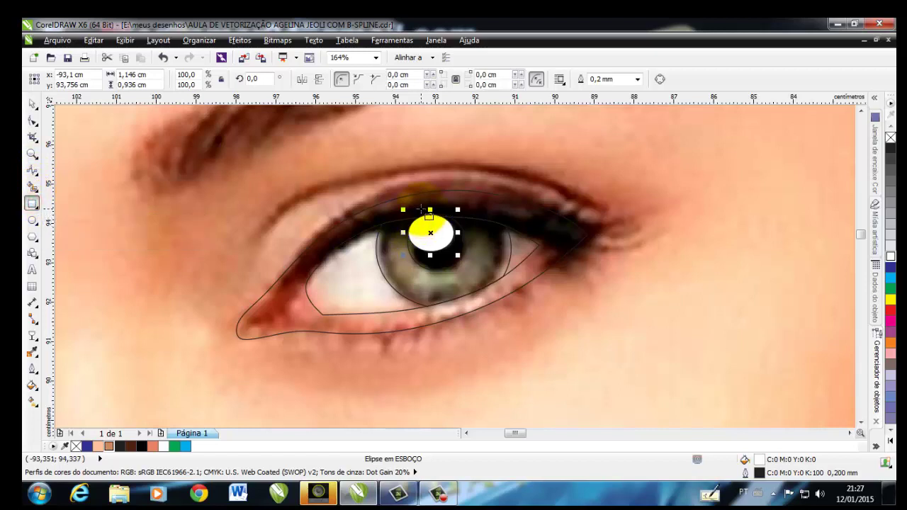
left_click(34, 172)
left_click(60, 170)
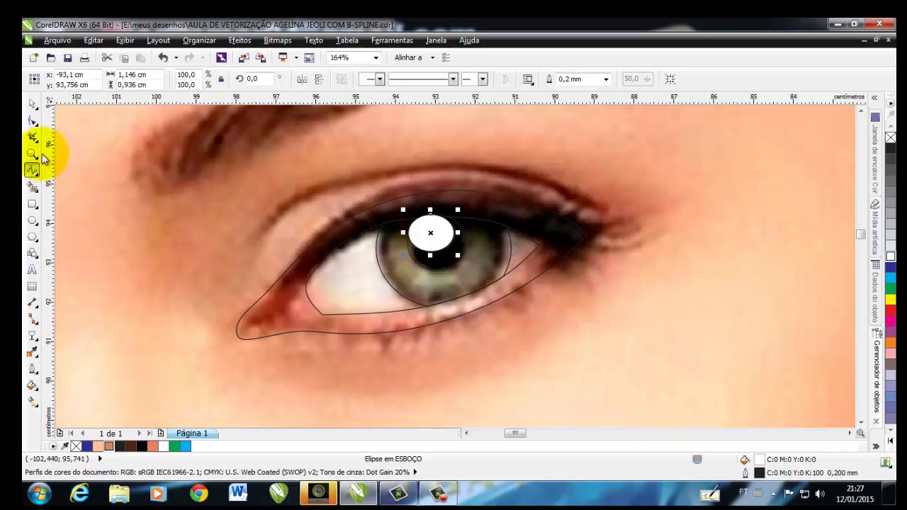
left_click(32, 153)
left_click(71, 147)
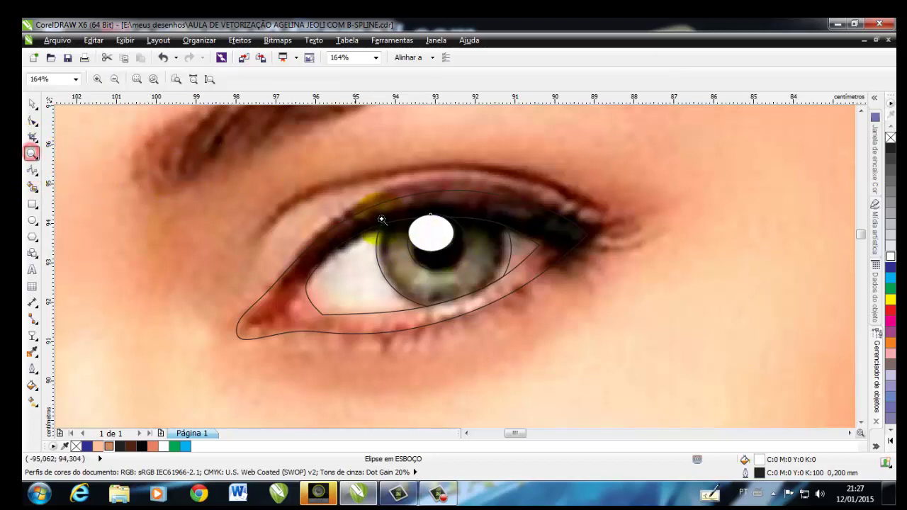
left_click(431, 228)
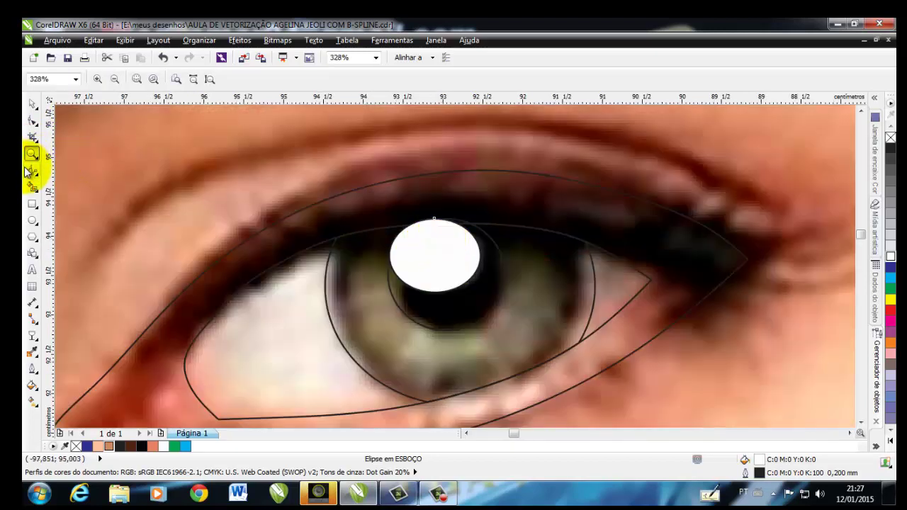
- Draw a wavy vertical B-spline running up and back down through the highlight
left_click(29, 171)
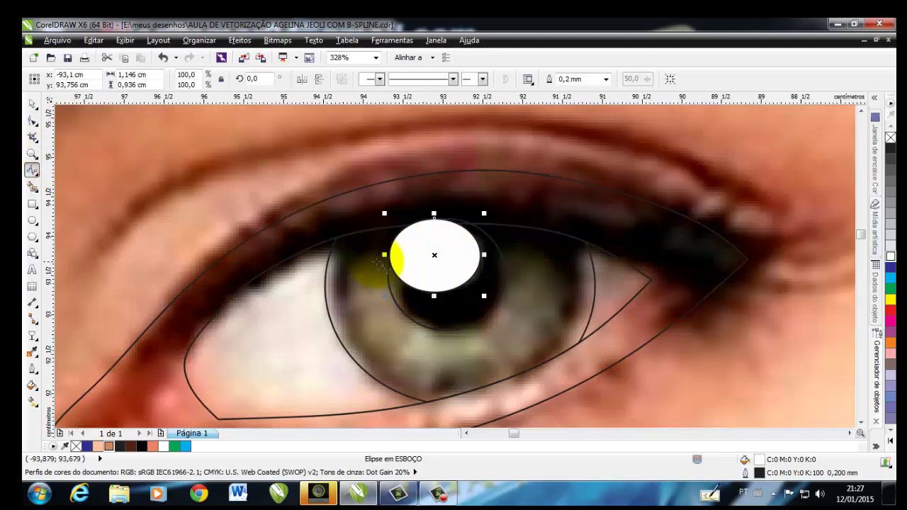
left_click(432, 304)
left_click(431, 287)
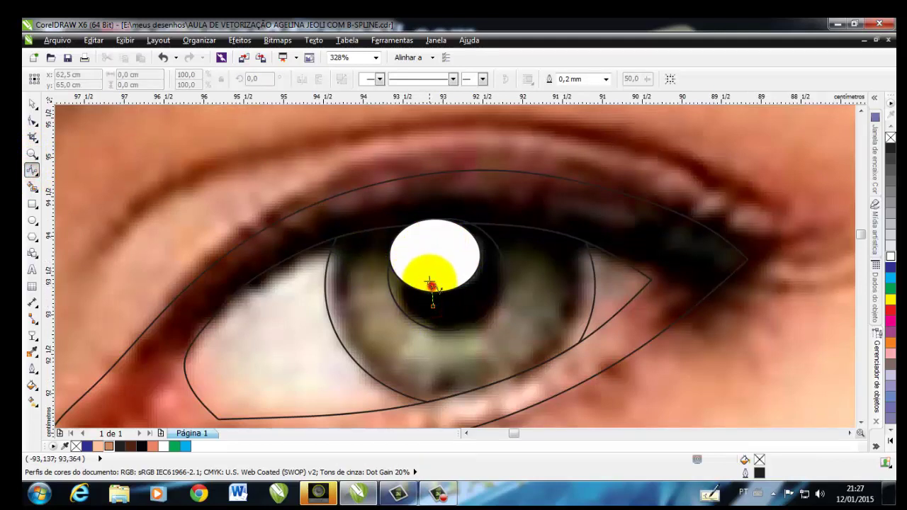
left_click(426, 274)
left_click(423, 260)
left_click(421, 246)
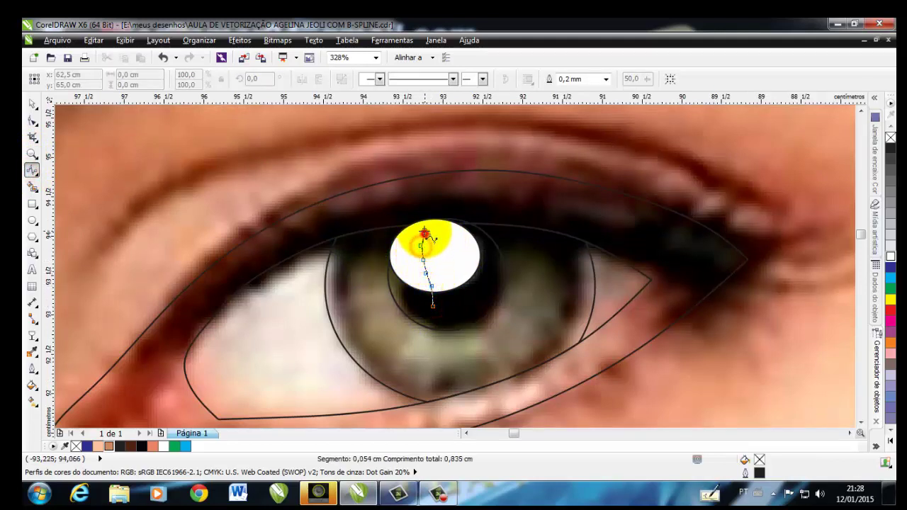
left_click(424, 233)
left_click(421, 224)
left_click(430, 211)
left_click(440, 218)
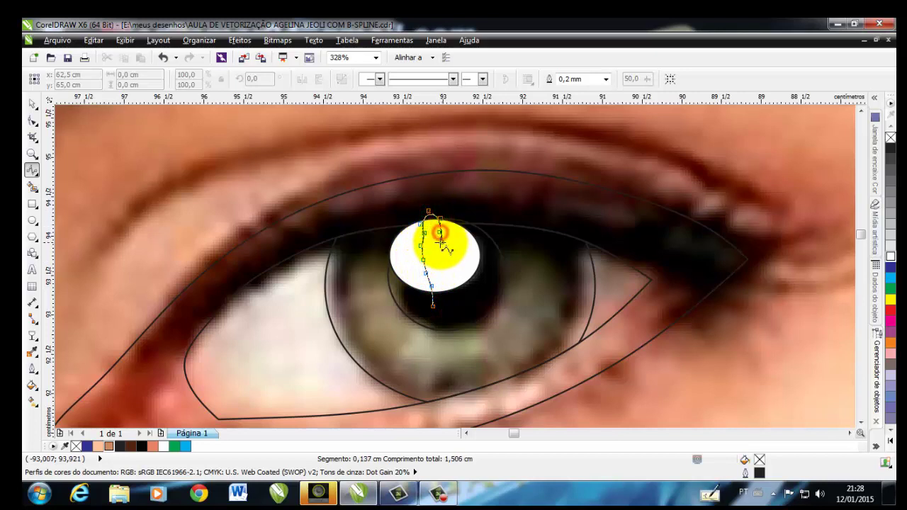
left_click(440, 231)
left_click(436, 244)
left_click(429, 250)
left_click(435, 258)
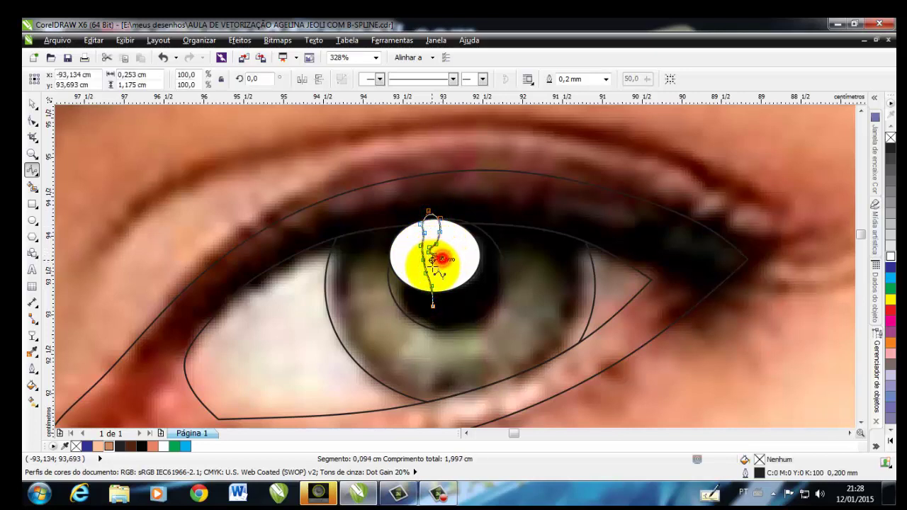
double_click(433, 302)
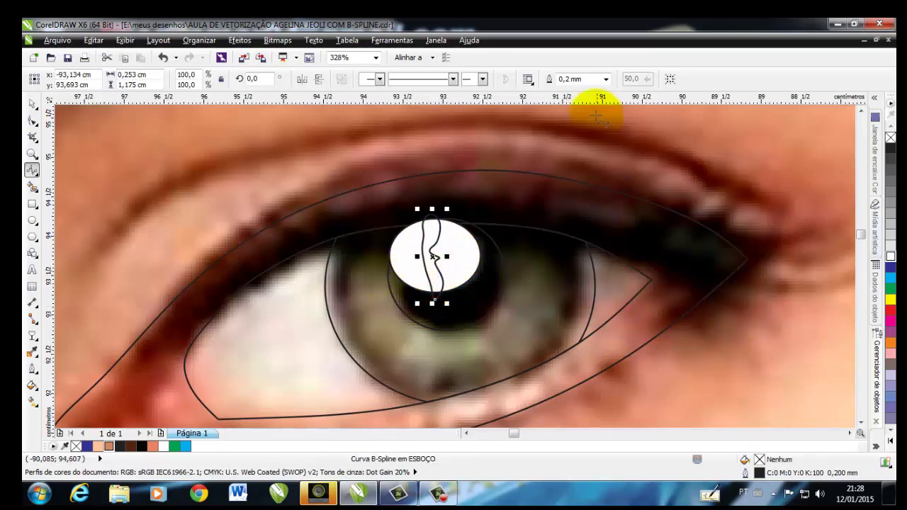
left_click(33, 104)
- Centre the wavy curve on the highlight and trim the highlight with it
mouse_move(433, 256)
left_mouse_down()
mouse_move(472, 253)
mouse_move(433, 256)
left_mouse_up()
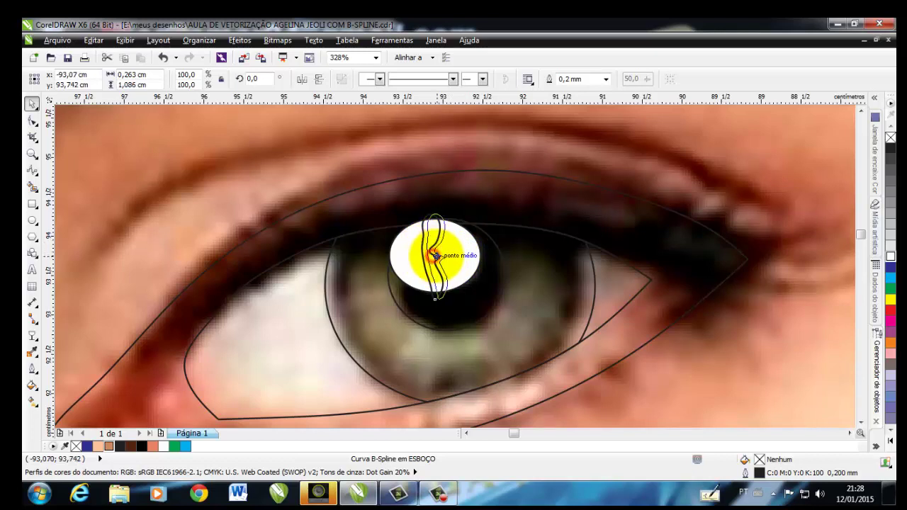
left_click_drag(435, 256, 438, 251)
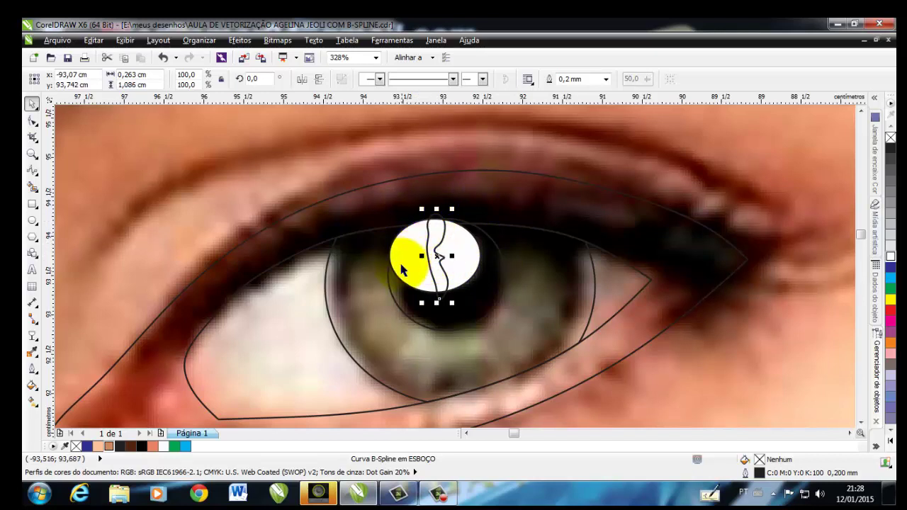
left_click(399, 265, "shift")
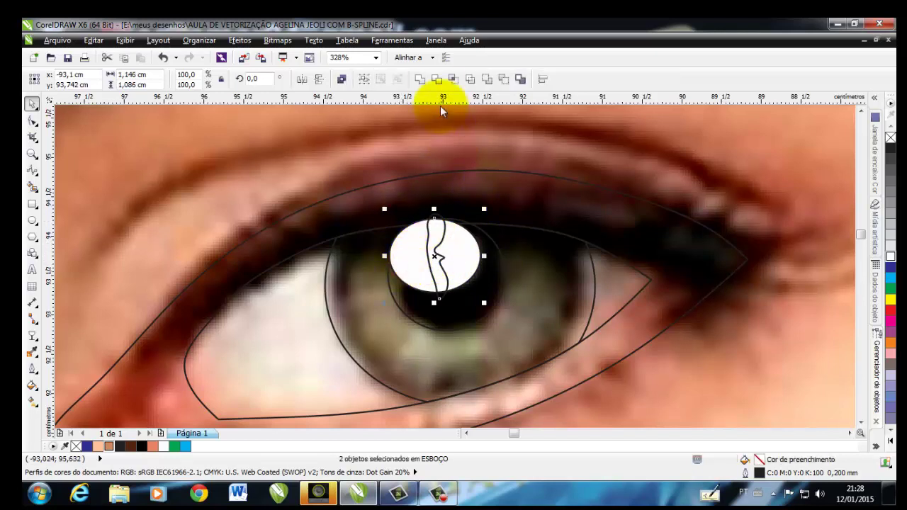
left_click(436, 79)
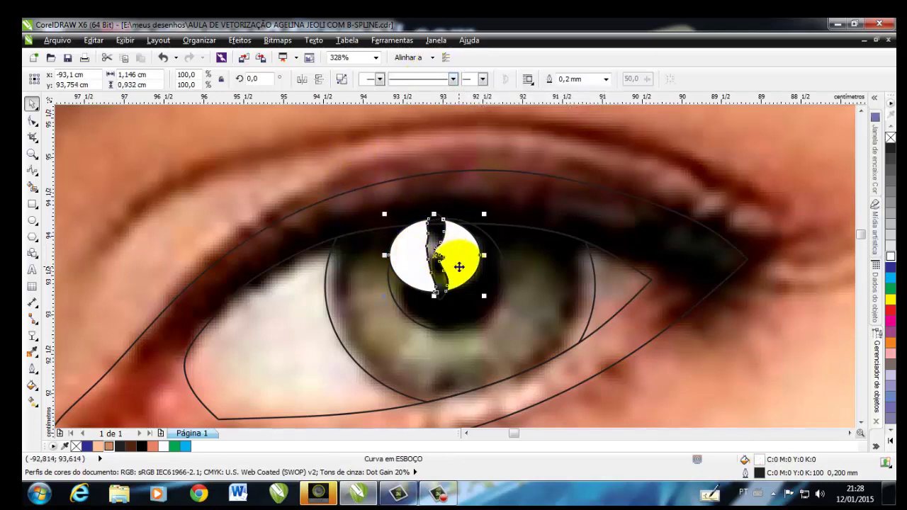
left_click(454, 259)
- Move the leftover curve aside and strip the fill and outline from the cut highlight pieces
left_click(701, 183)
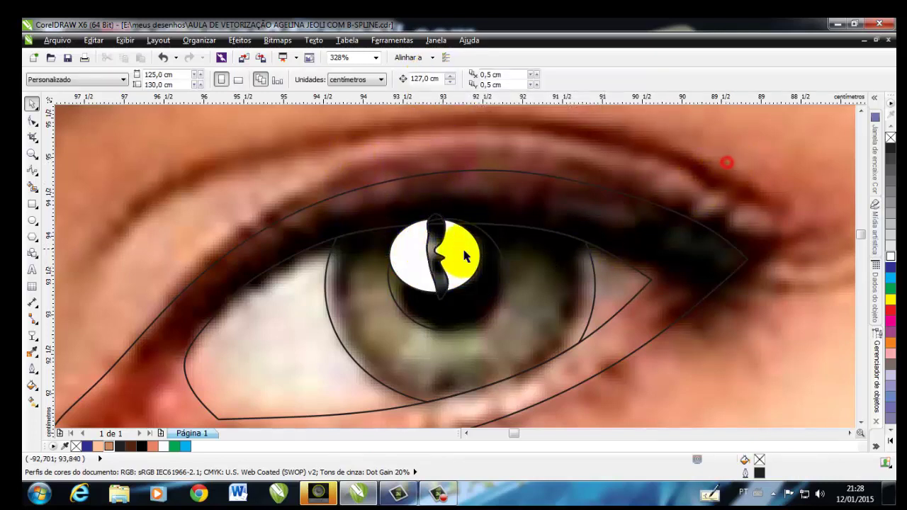
left_click(439, 299)
left_click_drag(699, 240, 746, 220)
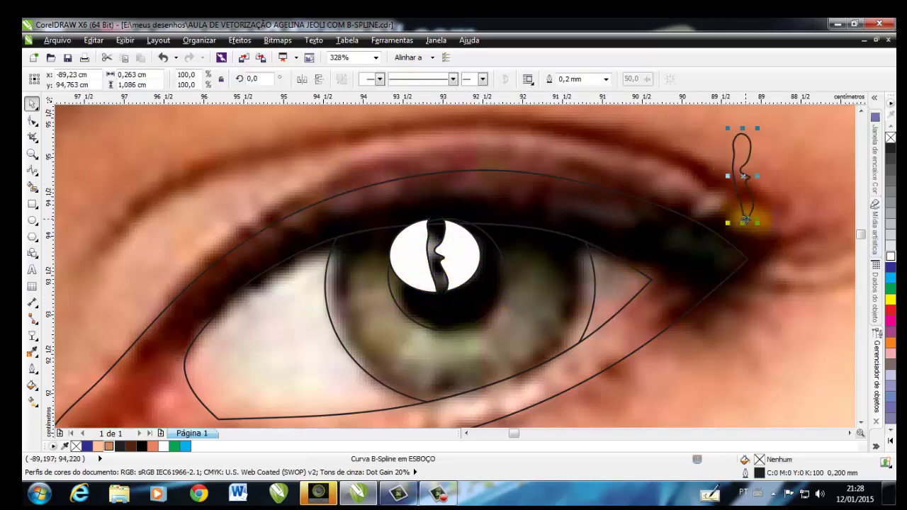
left_click_drag(745, 172, 440, 257)
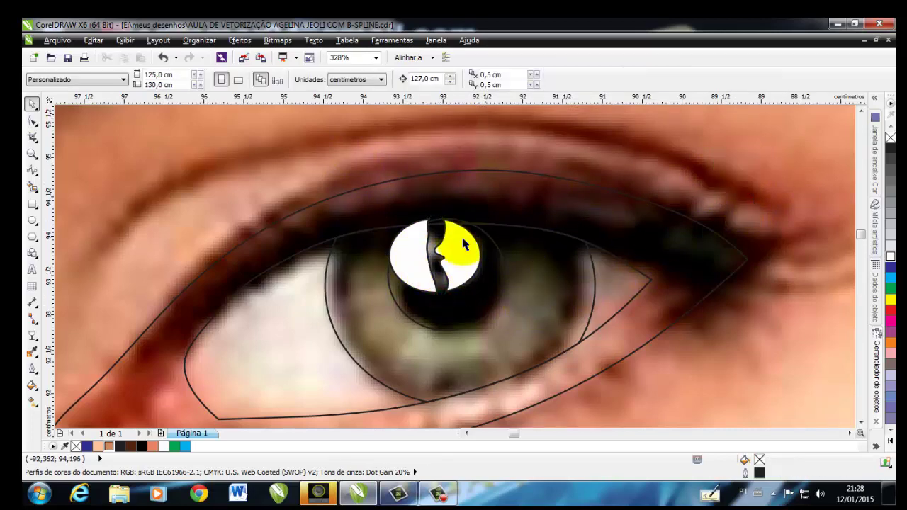
left_click(448, 256)
left_click(890, 138)
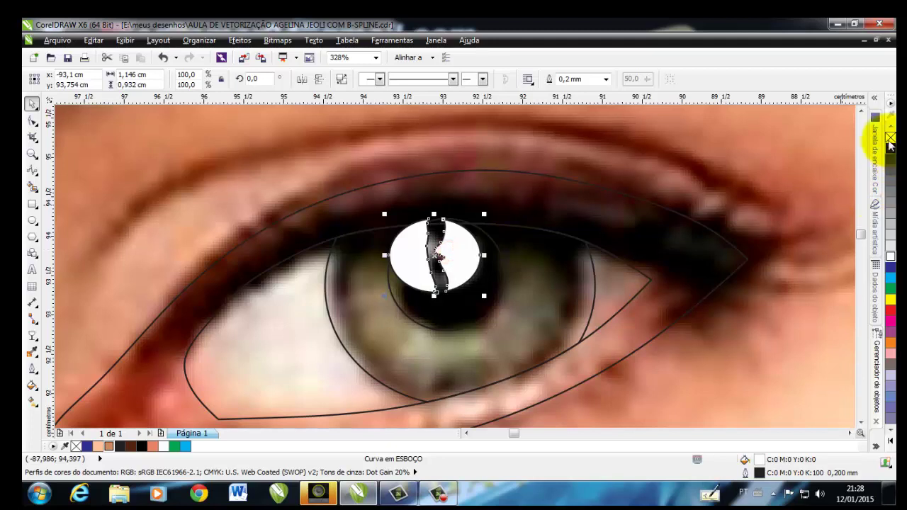
right_click(890, 138)
left_click_drag(890, 299, 467, 296)
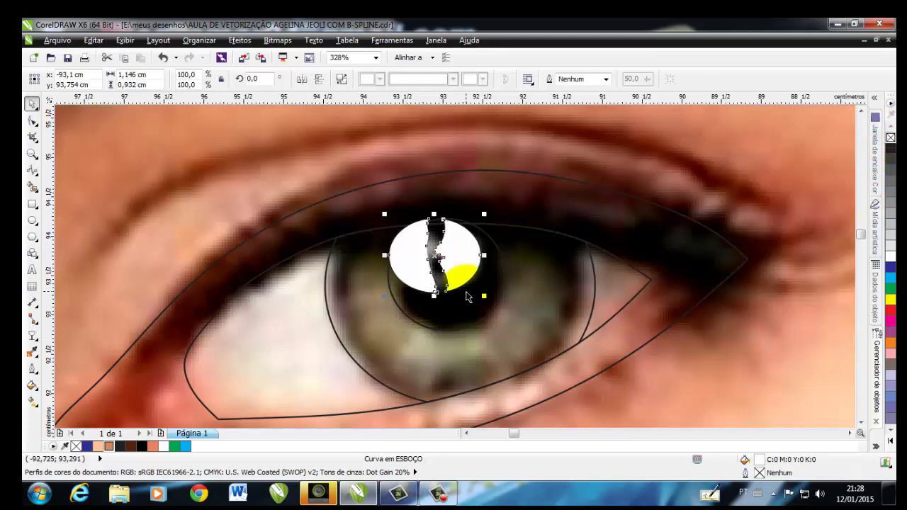
left_click(431, 332)
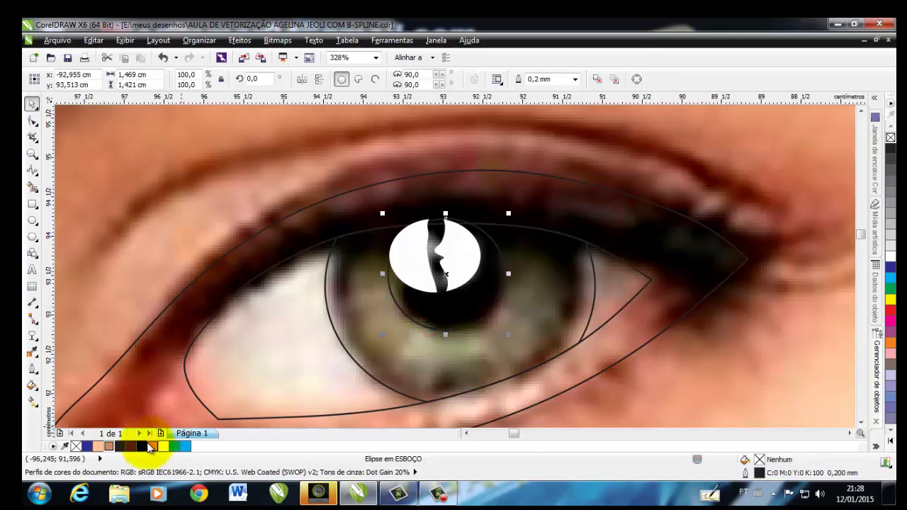
- Fill the pupil black with no outline, and colour the iris olive green sampled from the photo
left_click(142, 447)
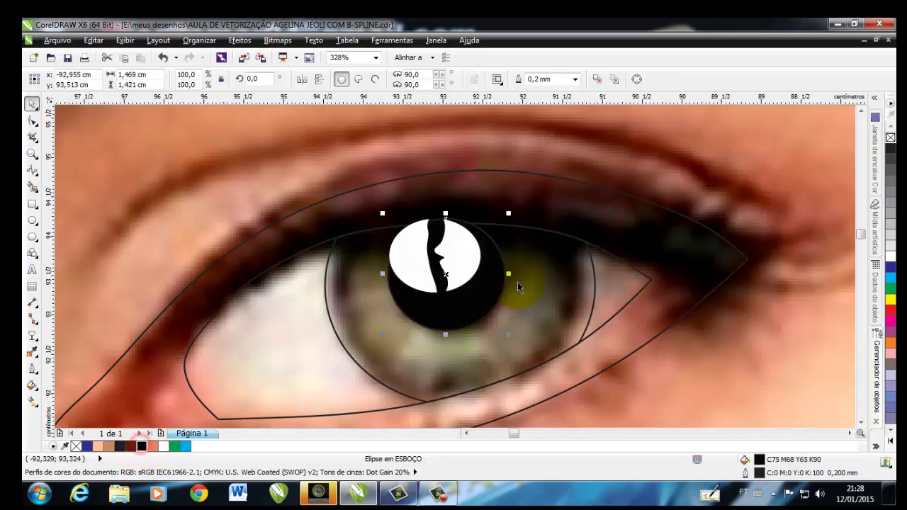
right_click(891, 137)
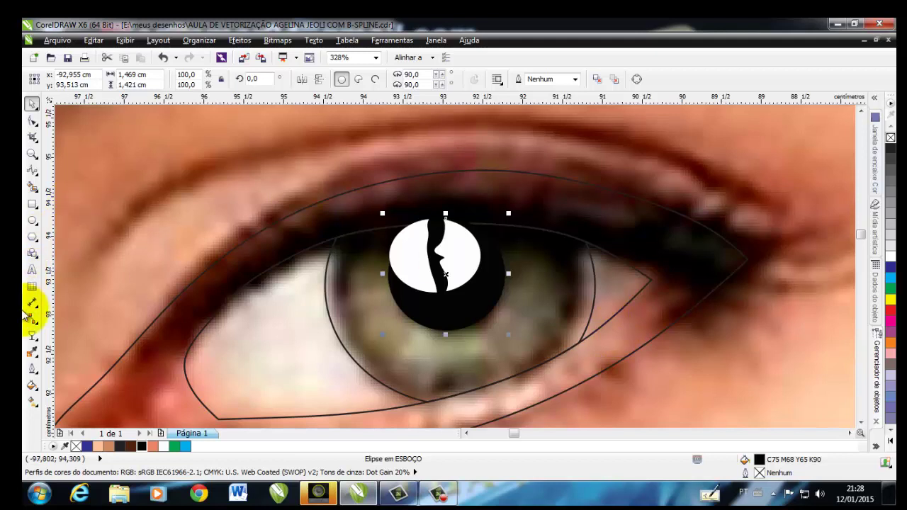
left_click(34, 355)
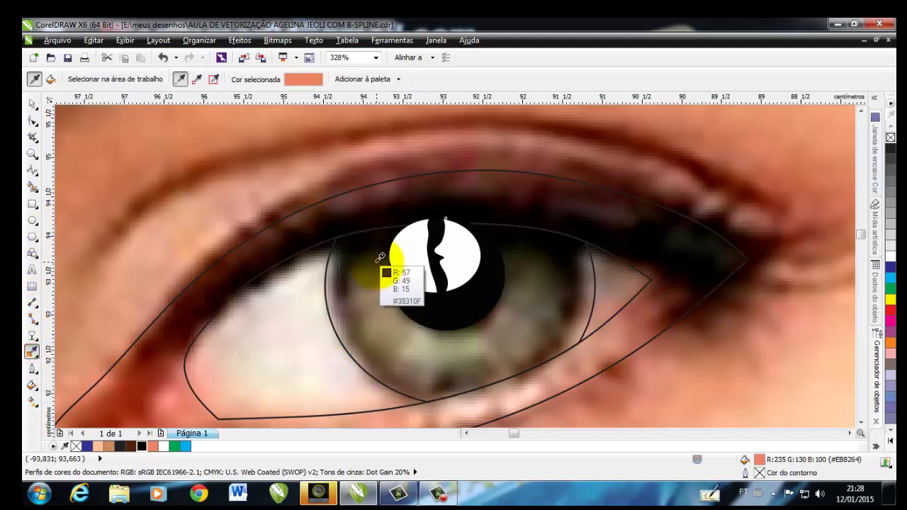
left_click(460, 333)
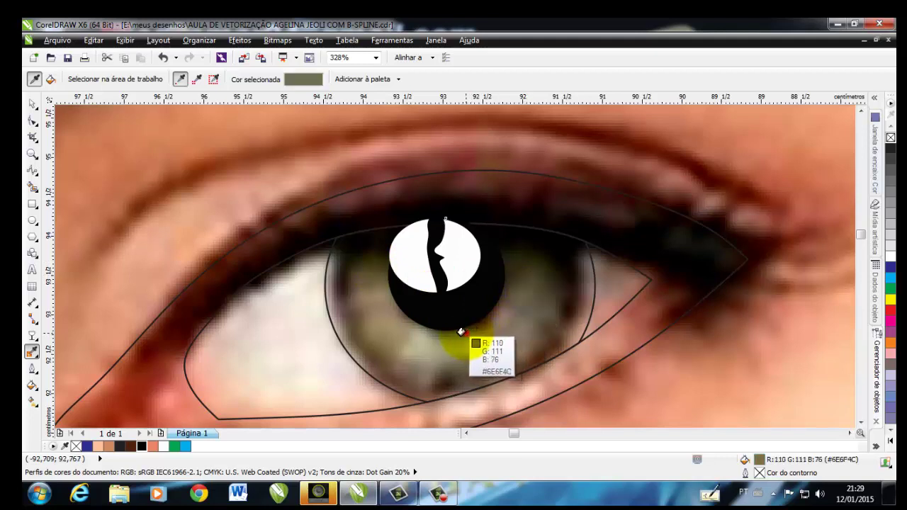
left_click(350, 306)
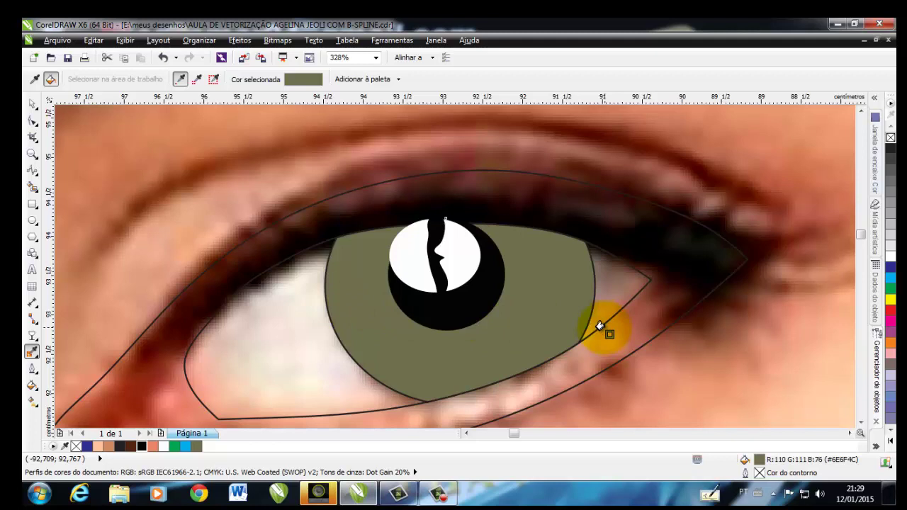
left_click(32, 104)
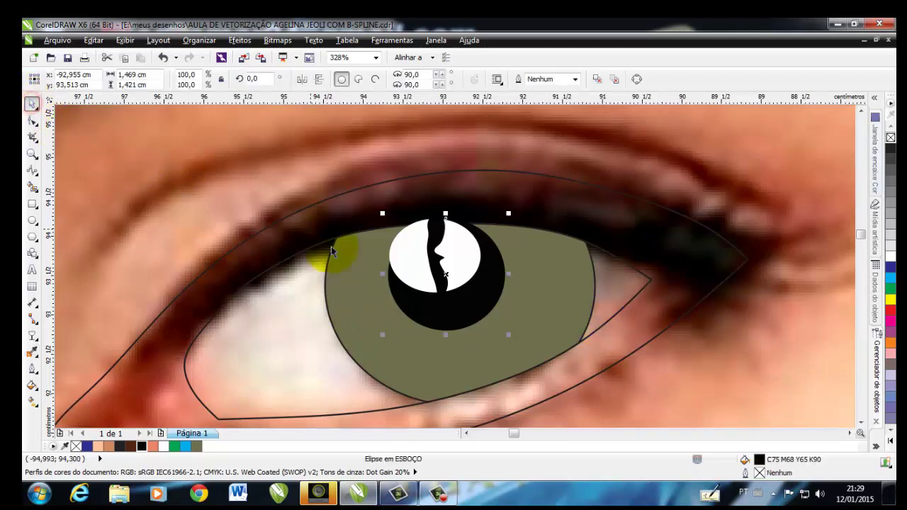
left_click(538, 328)
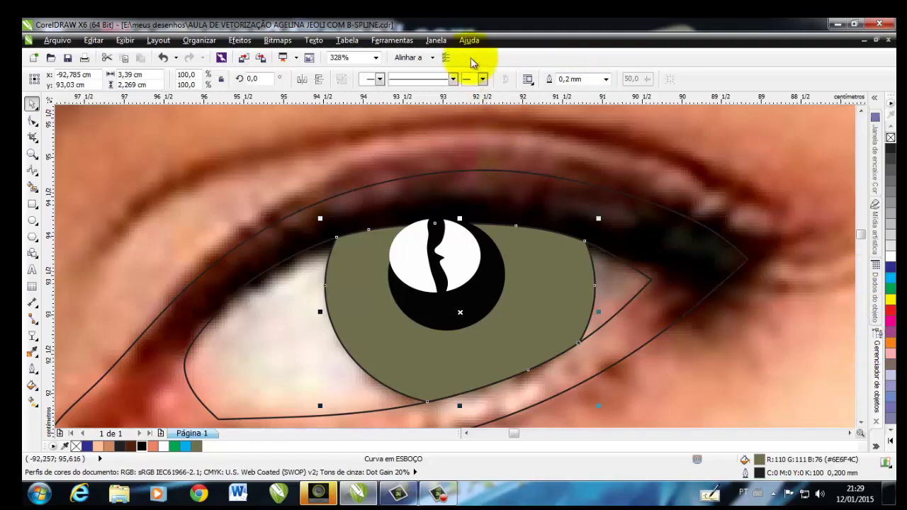
left_click(437, 41)
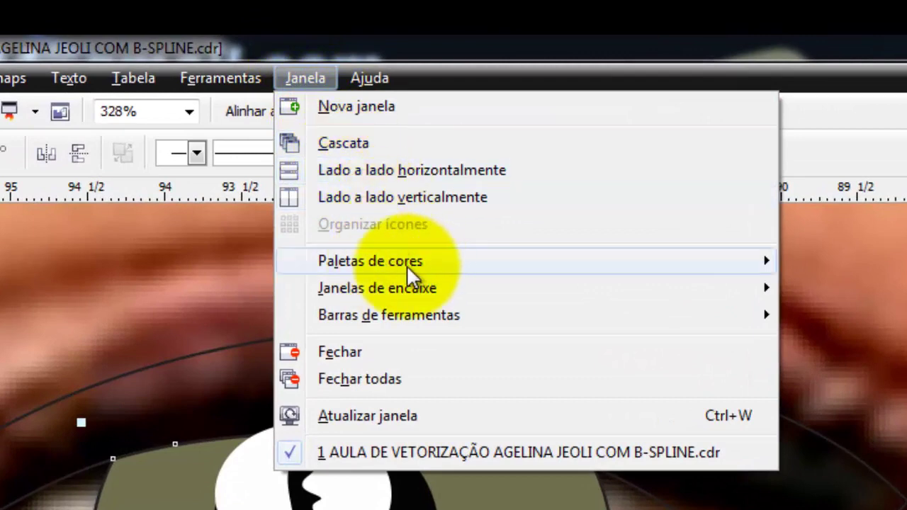
mouse_move(152, 289)
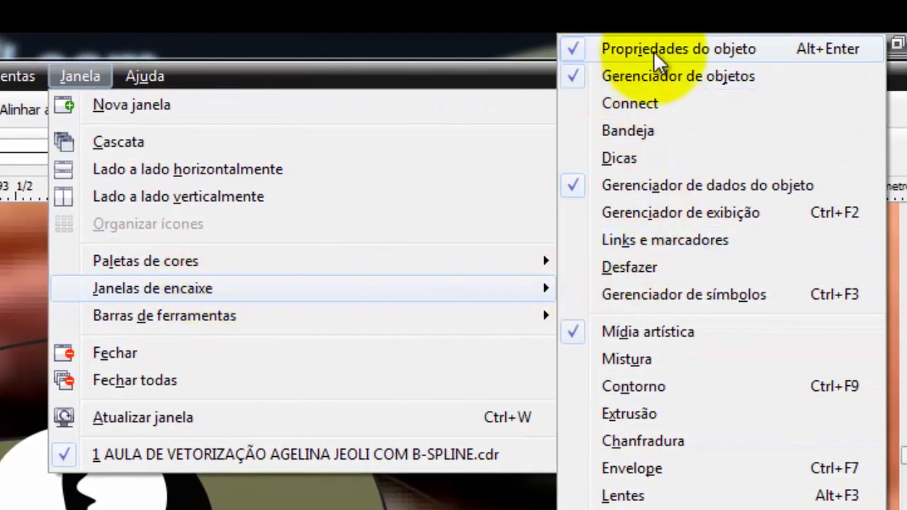
- Open the Object Properties docker showing the iris's 0.2 mm outline and #6E6F4C olive fill
left_click(653, 49)
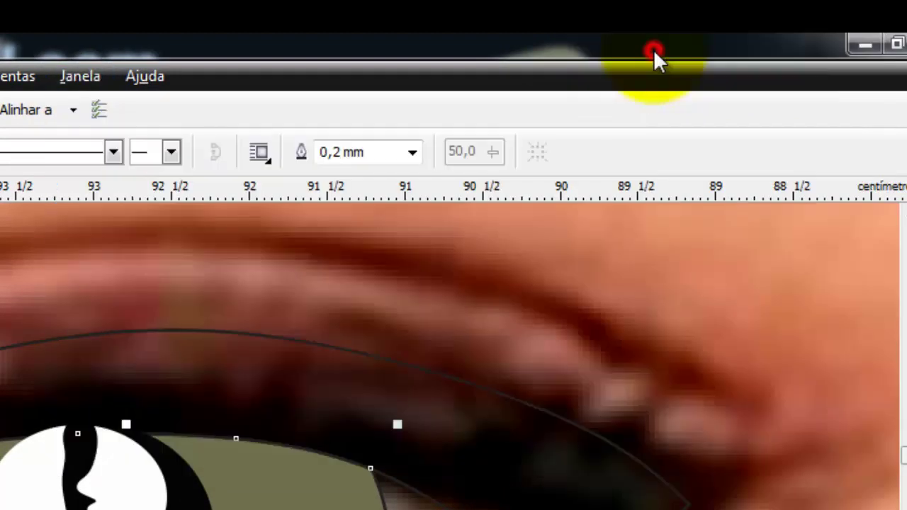
left_click(85, 79)
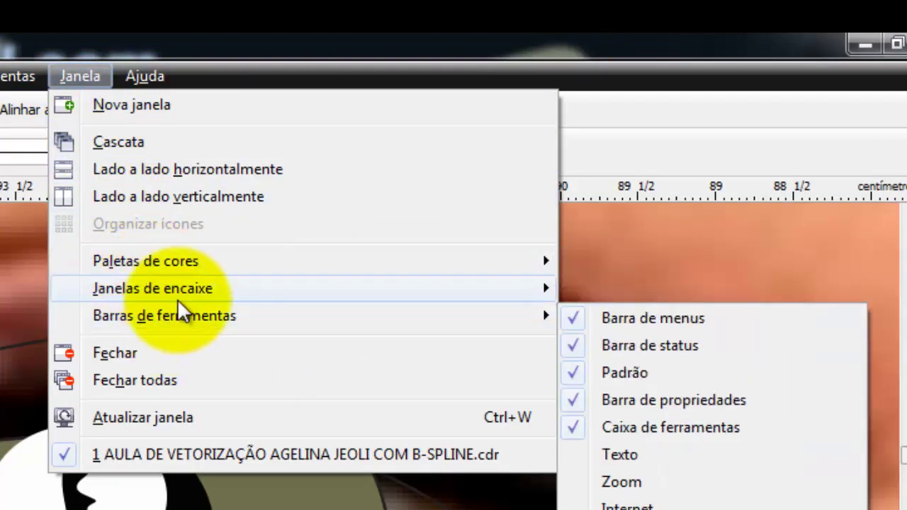
mouse_move(153, 289)
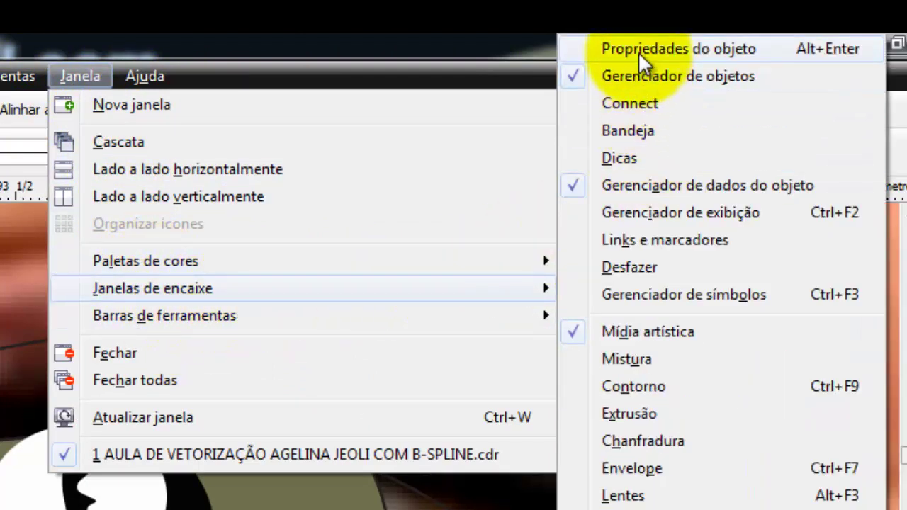
left_click(639, 50)
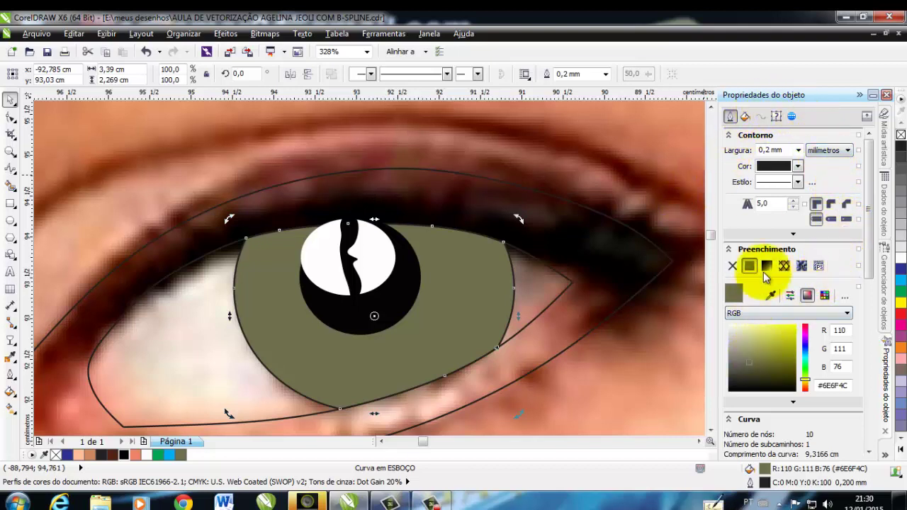
- Change the iris fill to RGB 128/130/60 (#80823C), then collapse the Object Properties docker
left_click(748, 360)
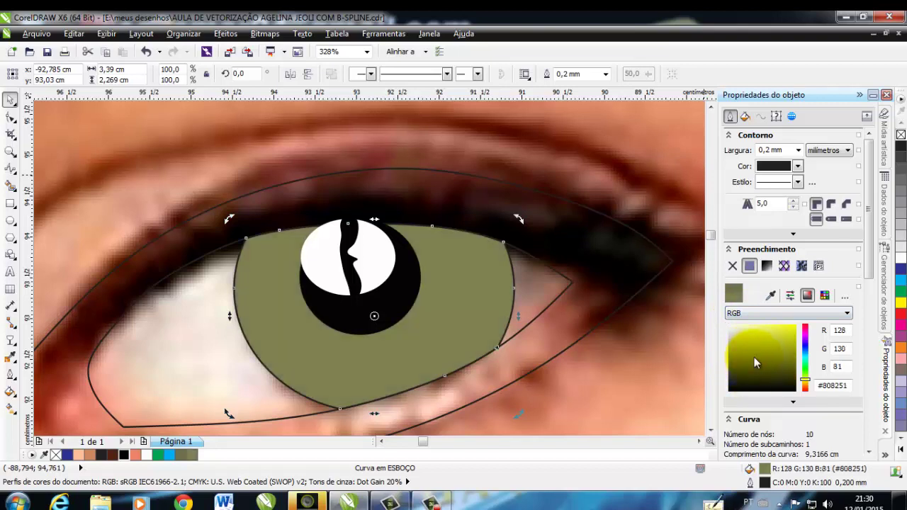
left_click_drag(754, 358, 767, 360)
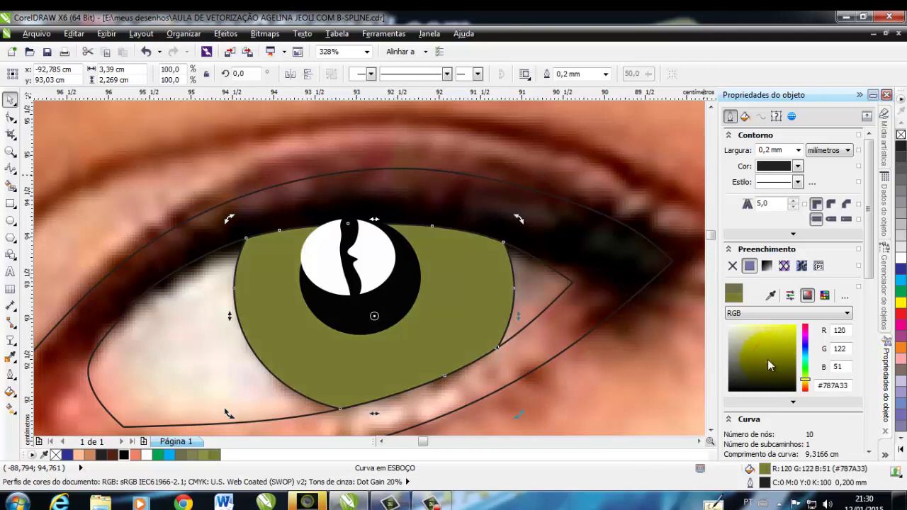
left_click(766, 358)
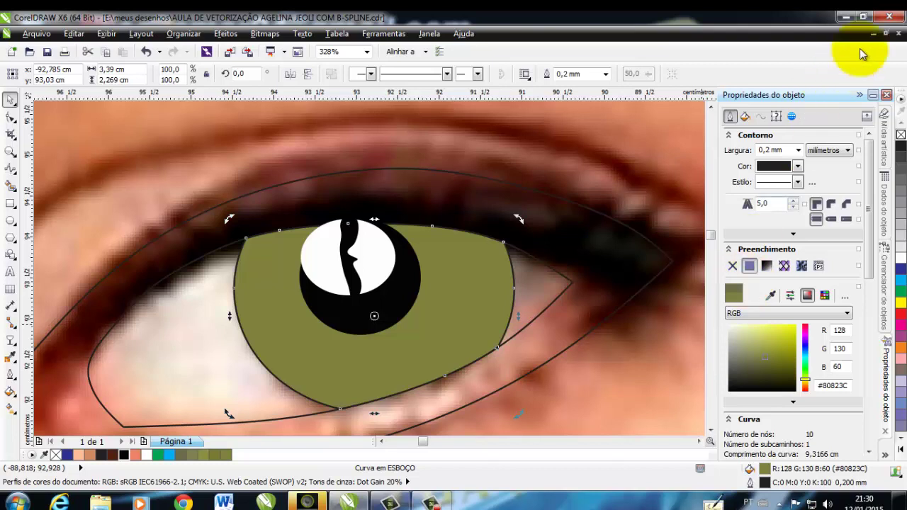
left_click(859, 96)
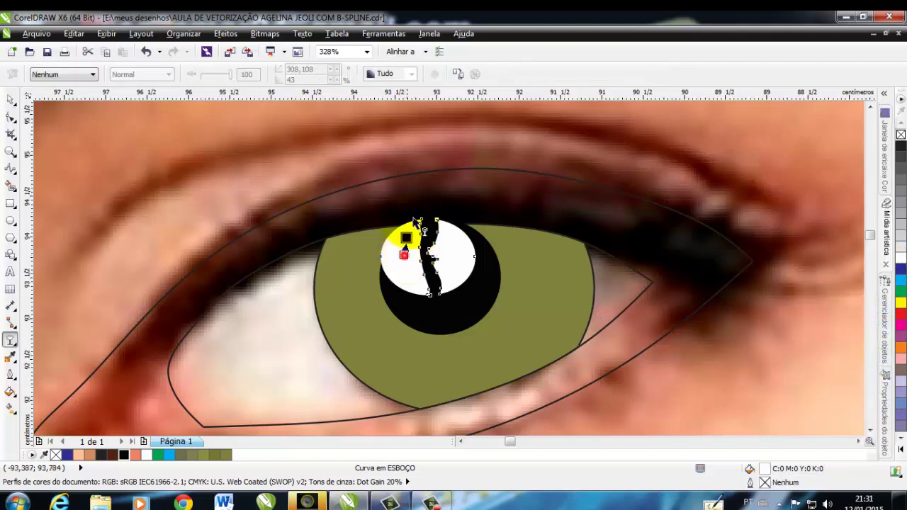
- Fade the white pupil highlight with a linear transparency, solid at the bottom and clear toward the top
mouse_move(403, 255)
left_mouse_down()
mouse_move(414, 169)
mouse_move(416, 213)
left_mouse_up()
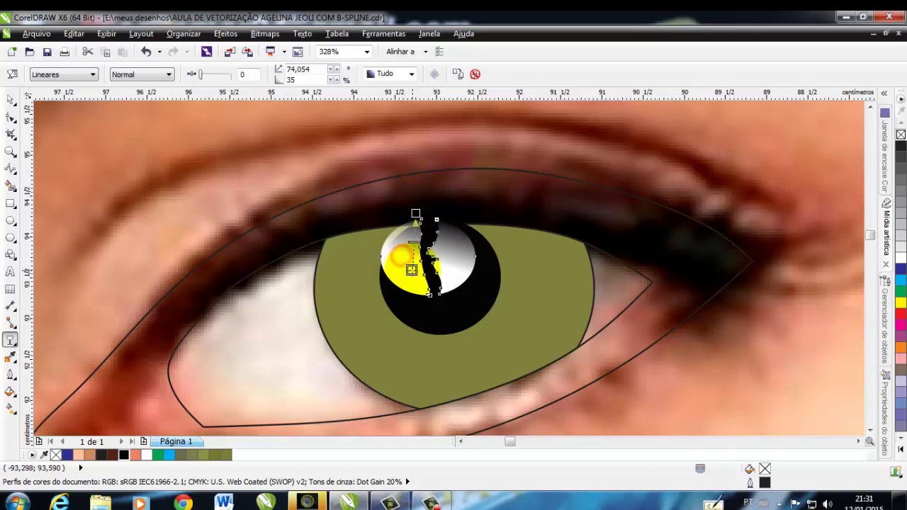
left_click_drag(402, 255, 412, 270)
left_click_drag(413, 213, 409, 225)
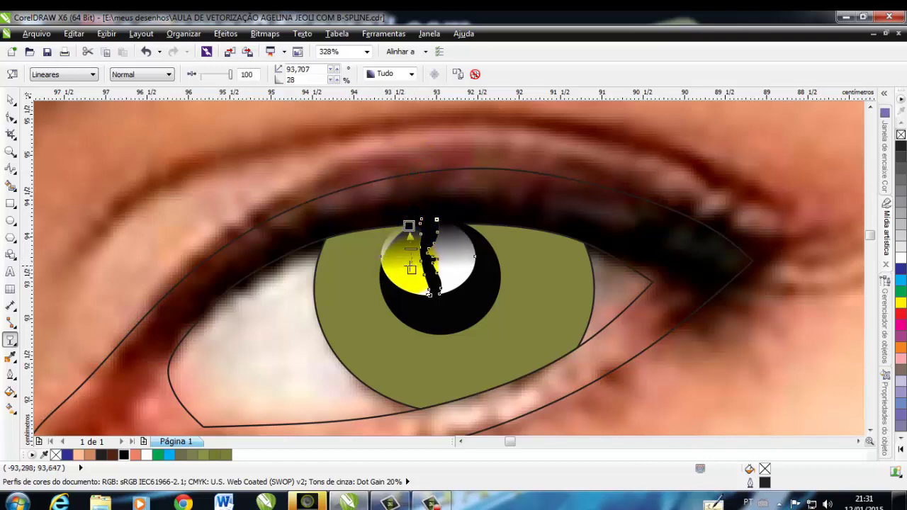
left_click_drag(412, 270, 415, 293)
mouse_move(412, 224)
left_mouse_down()
mouse_move(419, 240)
mouse_move(403, 238)
left_mouse_up()
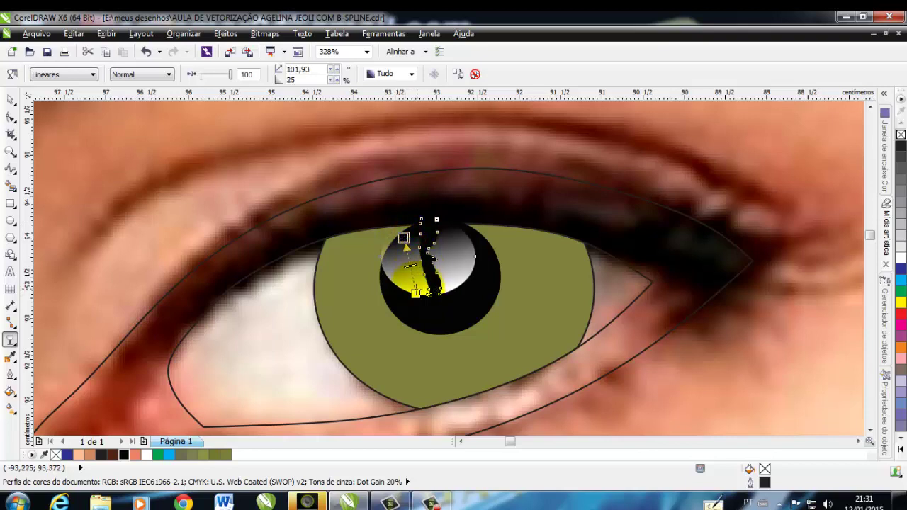
left_click_drag(415, 293, 429, 302)
left_click_drag(404, 238, 420, 241)
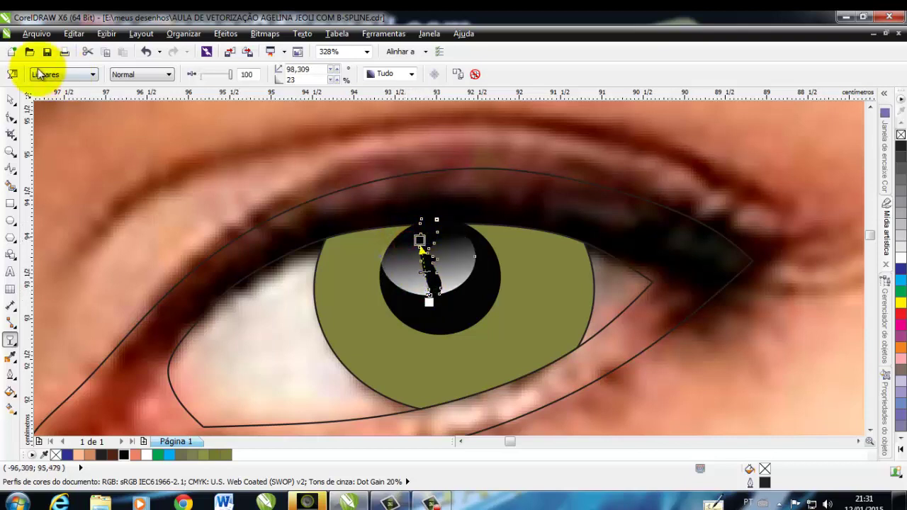
left_click(11, 99)
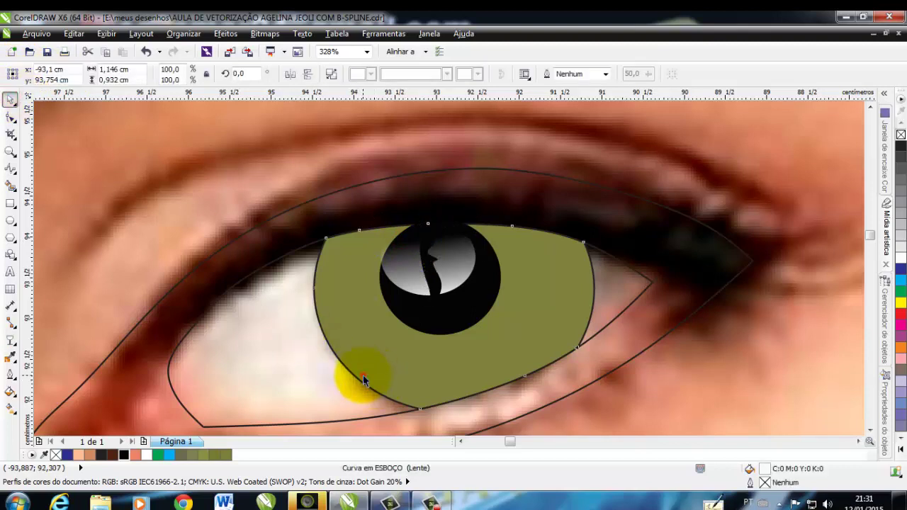
- Remove the iris outline and give it a top-to-bottom gradient fill with a lowered midpoint
left_click(363, 375)
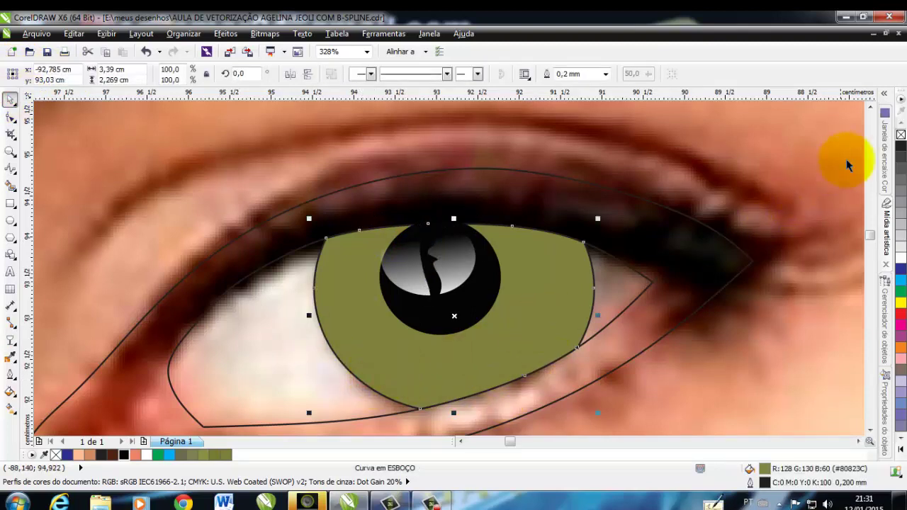
right_click(901, 134)
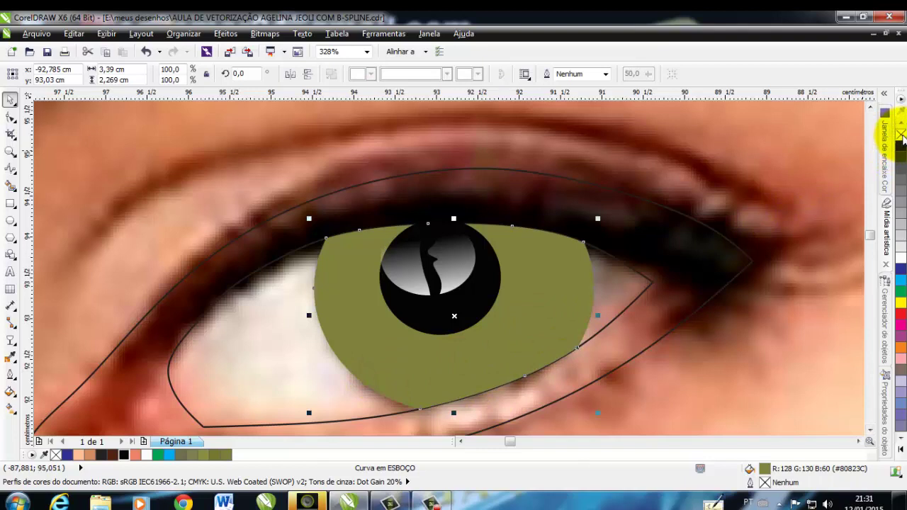
key("g")
left_click(10, 409)
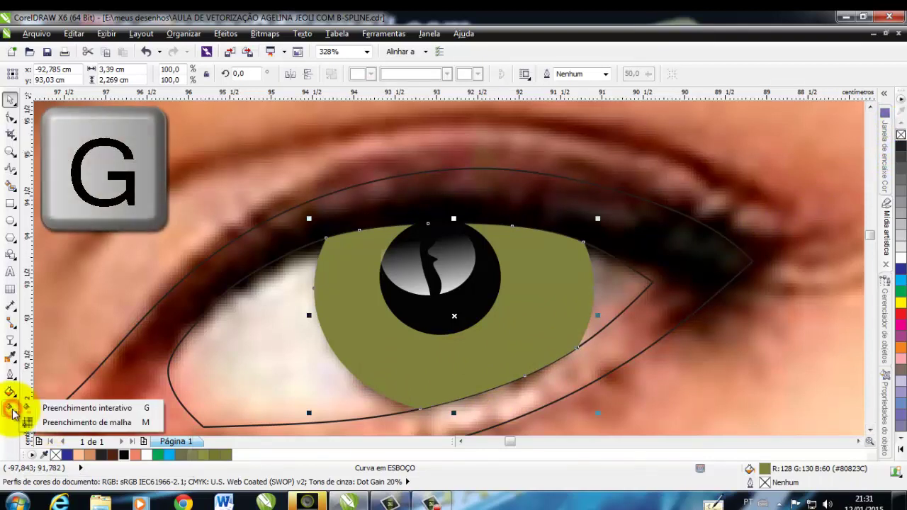
left_click(104, 410)
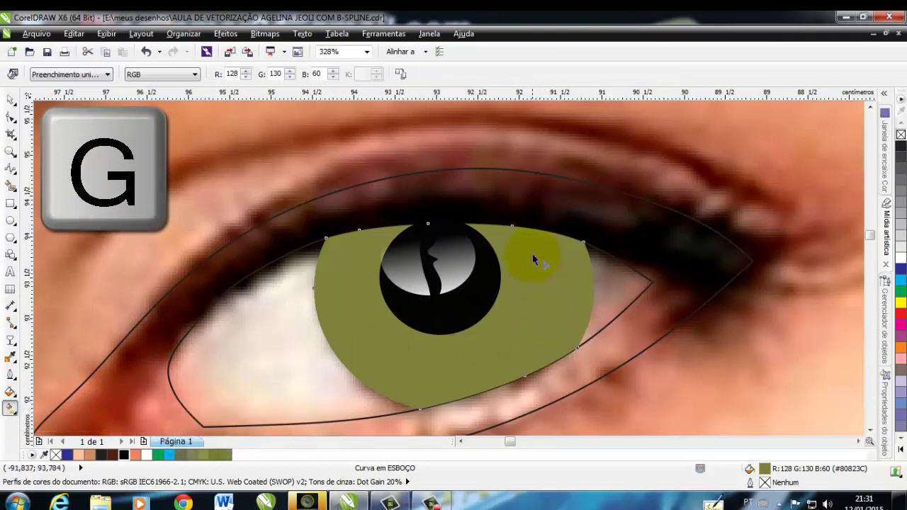
left_click_drag(529, 249, 546, 381)
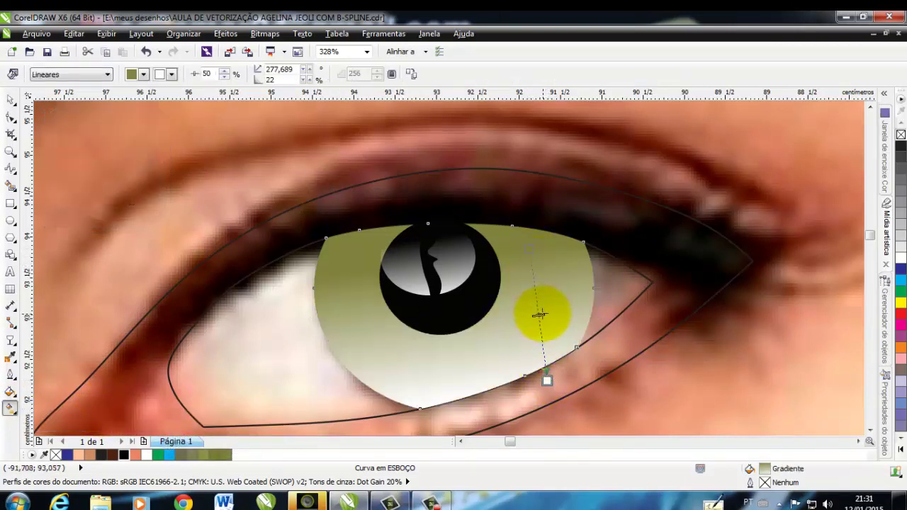
mouse_move(540, 316)
left_mouse_down()
mouse_move(549, 394)
mouse_move(538, 365)
left_mouse_up()
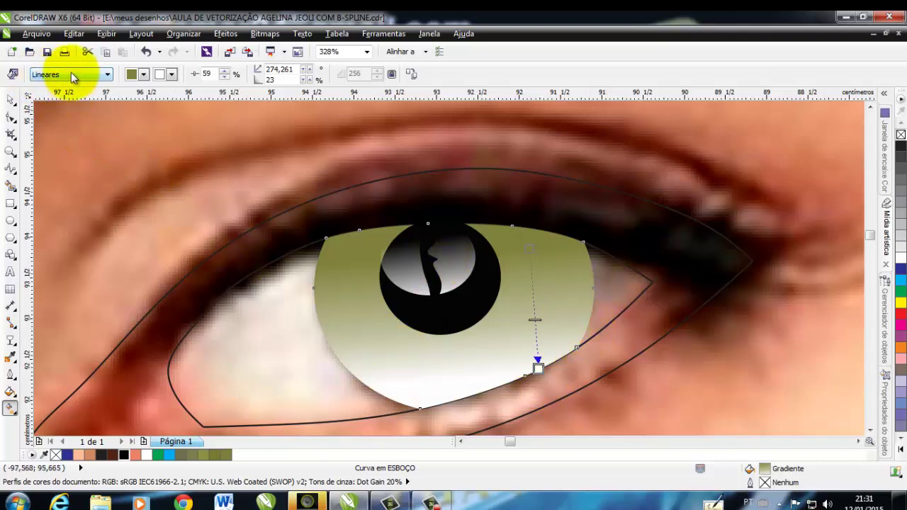
- Make the iris gradient radial, pale at the centre and olive at the edges
left_click(108, 74)
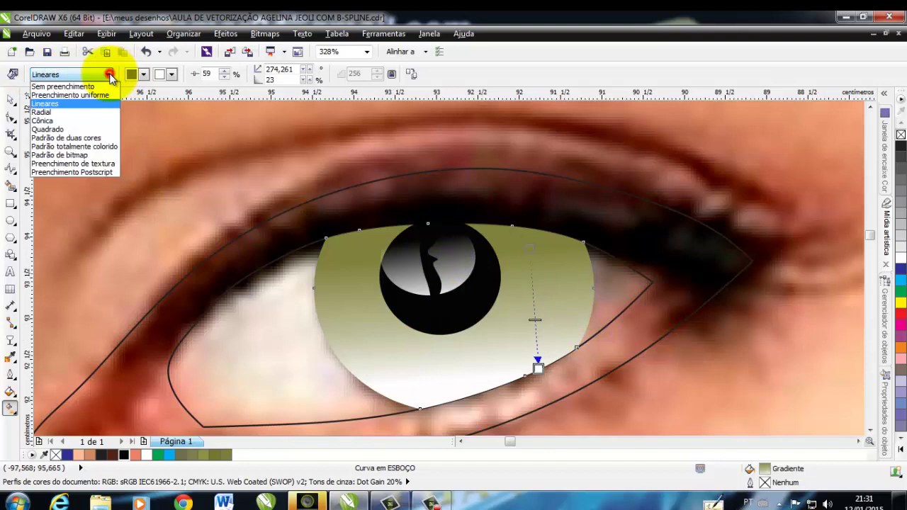
left_click(55, 114)
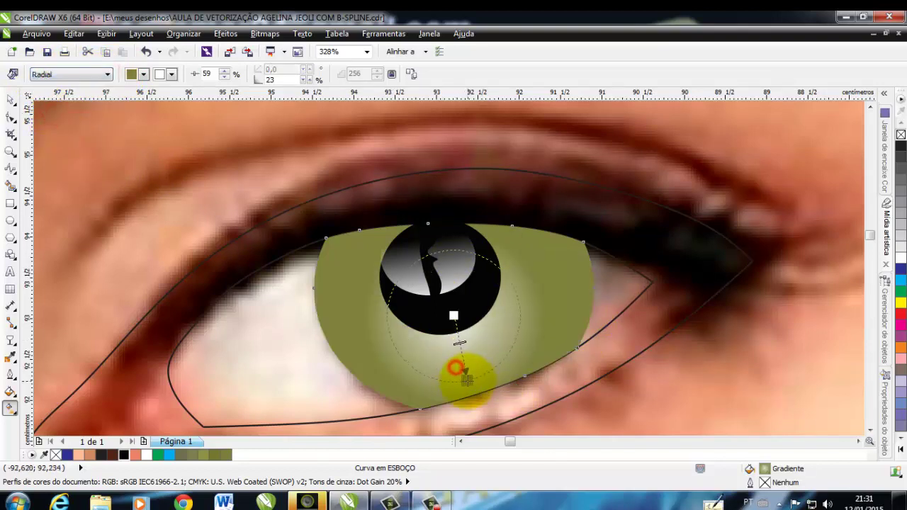
left_click_drag(456, 365, 467, 380)
left_click_drag(454, 315, 448, 291)
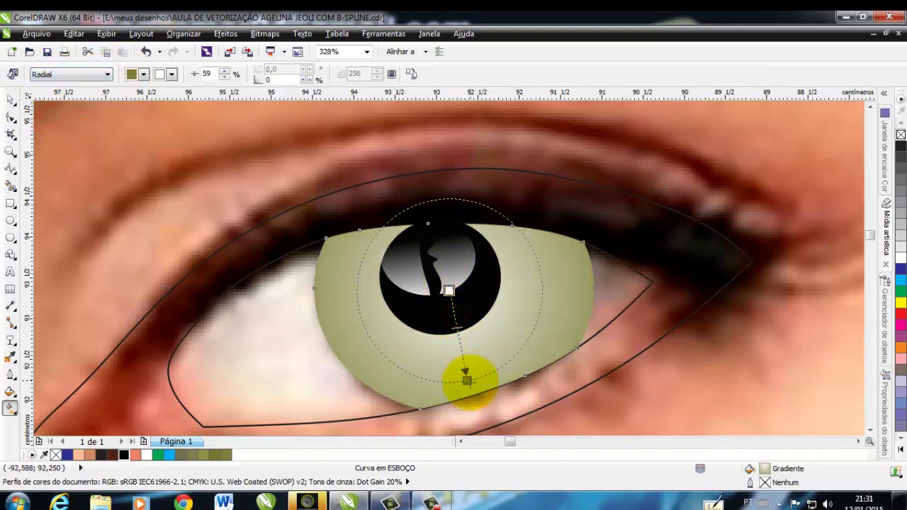
left_click_drag(466, 380, 459, 350)
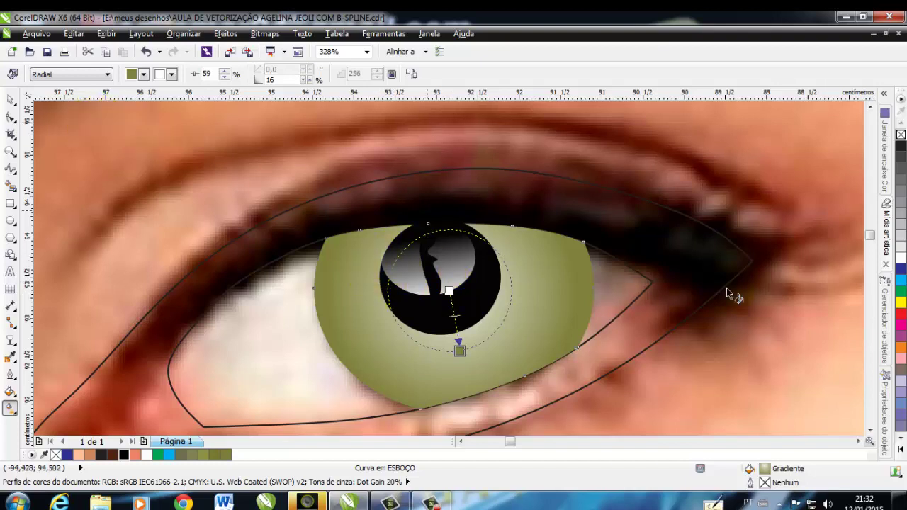
scroll(733, 296, "down", 1)
left_click(10, 99)
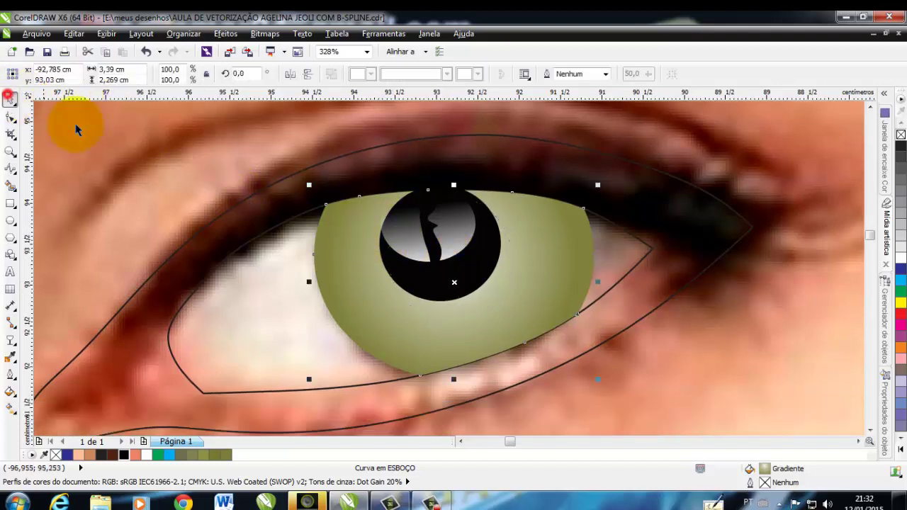
- Trace a wavy B-spline edge from left of the iris across the iris and pupil
left_click(131, 168)
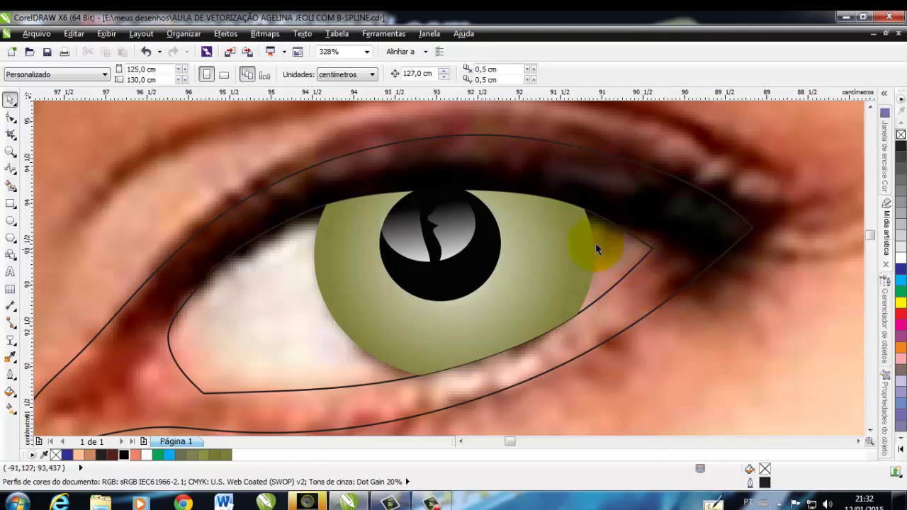
left_click(10, 167)
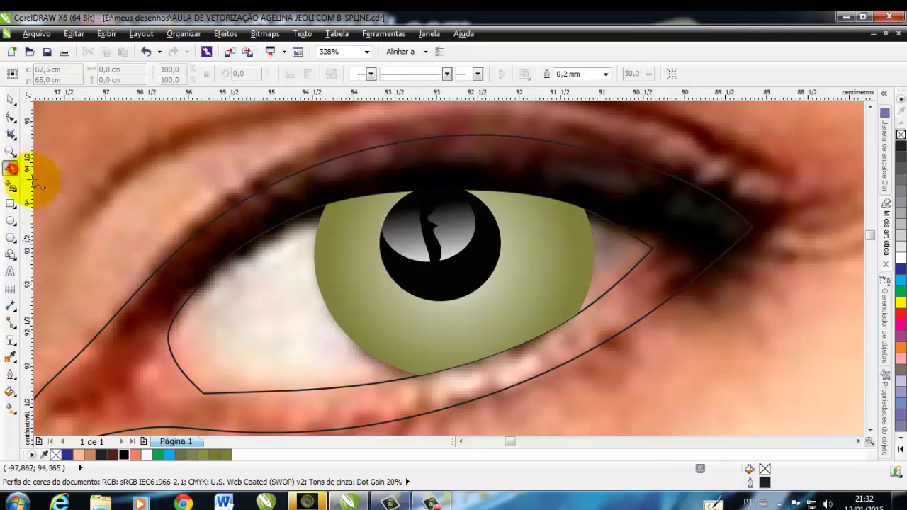
left_click(294, 276)
left_click(317, 282)
left_click(325, 267)
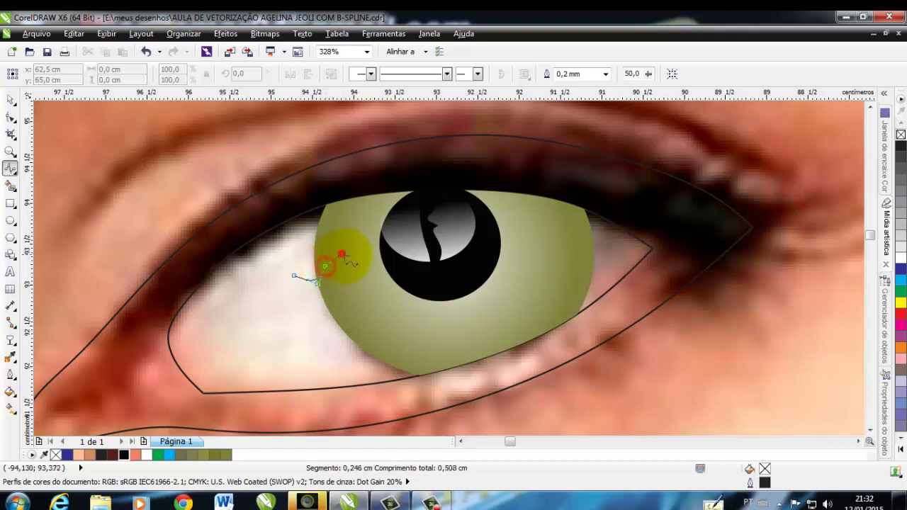
left_click(341, 253)
left_click(355, 265)
left_click(375, 266)
left_click(386, 253)
left_click(414, 260)
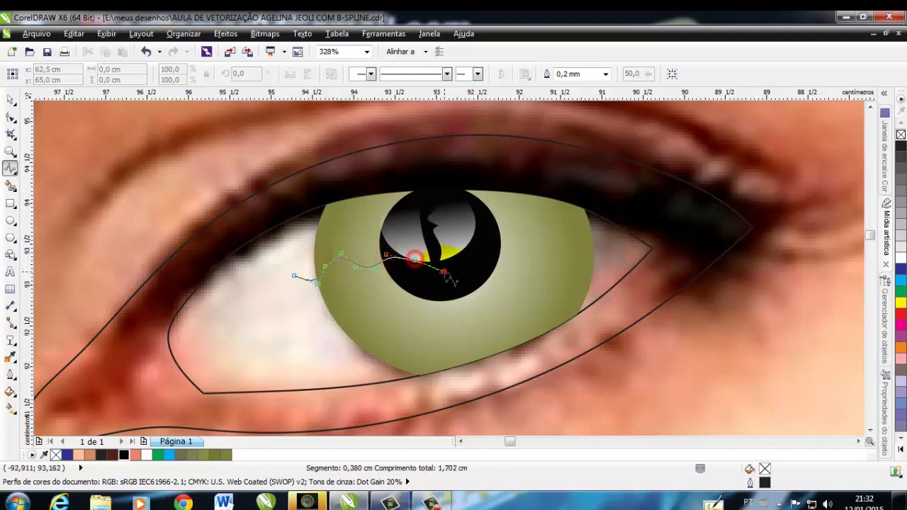
left_click(444, 272)
left_click(477, 277)
left_click(493, 250)
left_click(507, 237)
left_click(525, 250)
left_click(543, 258)
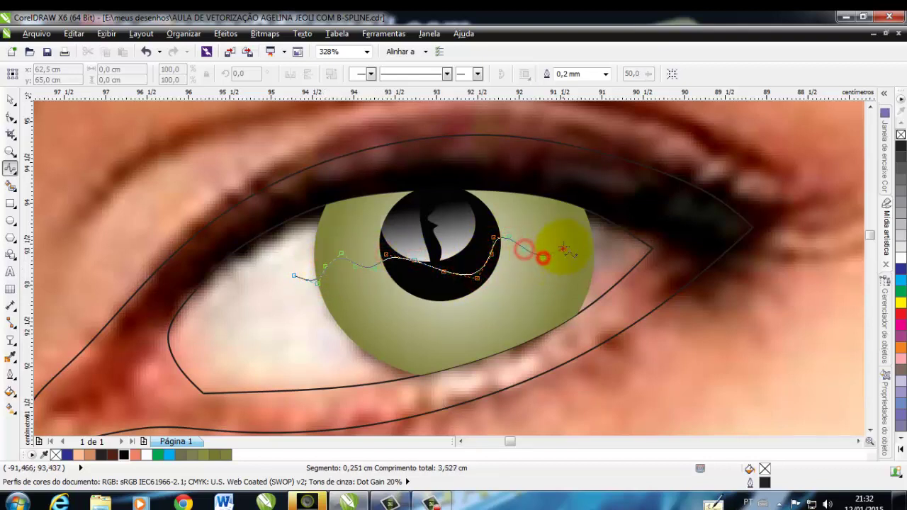
- Carry the curve up over the upper eyelid, back down the left, and close it
left_click(562, 248)
left_click(576, 235)
left_click(627, 210)
left_click(618, 176)
left_click(602, 157)
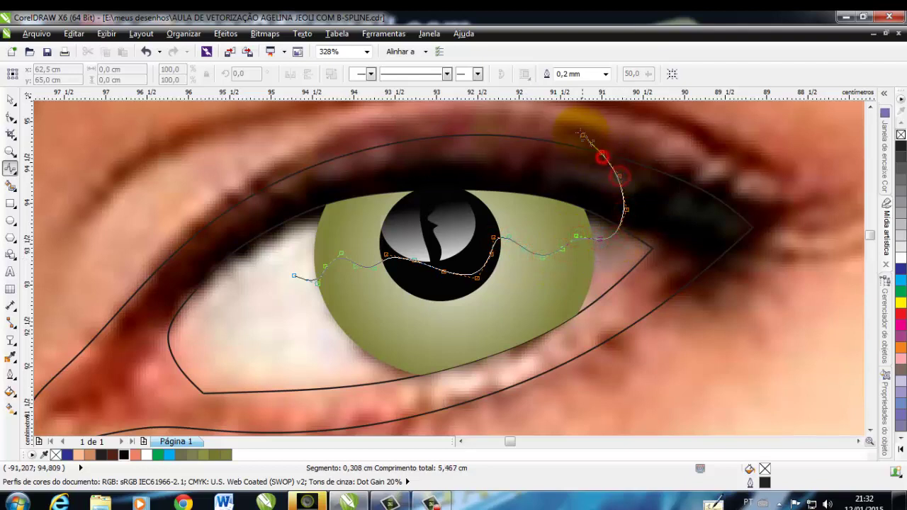
left_click(569, 131)
left_click(466, 109)
left_click(394, 115)
left_click(331, 129)
left_click(280, 151)
left_click(262, 184)
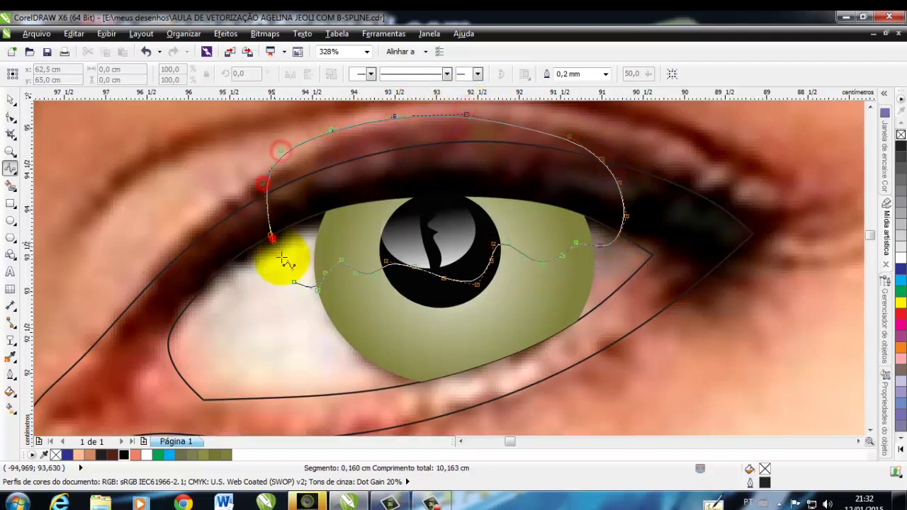
left_click(294, 282)
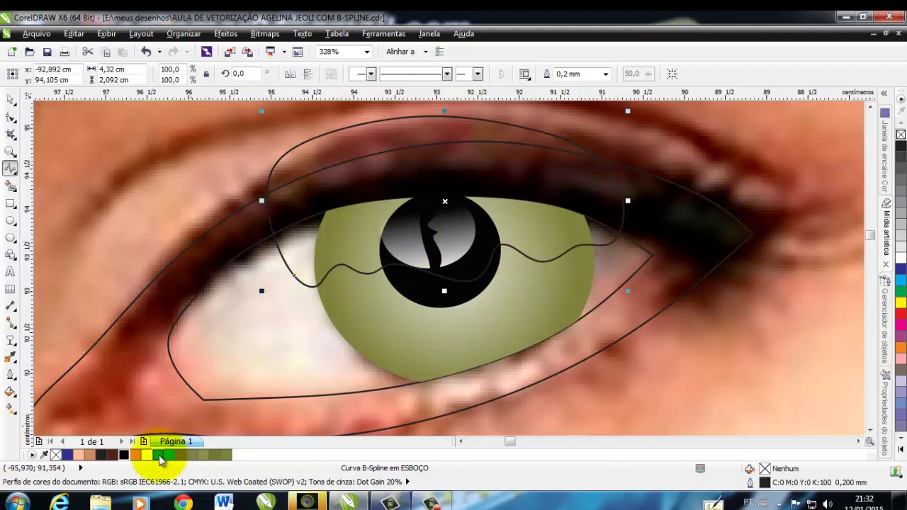
- Fill the new eyelid shape black and remove its outline
left_click(124, 455)
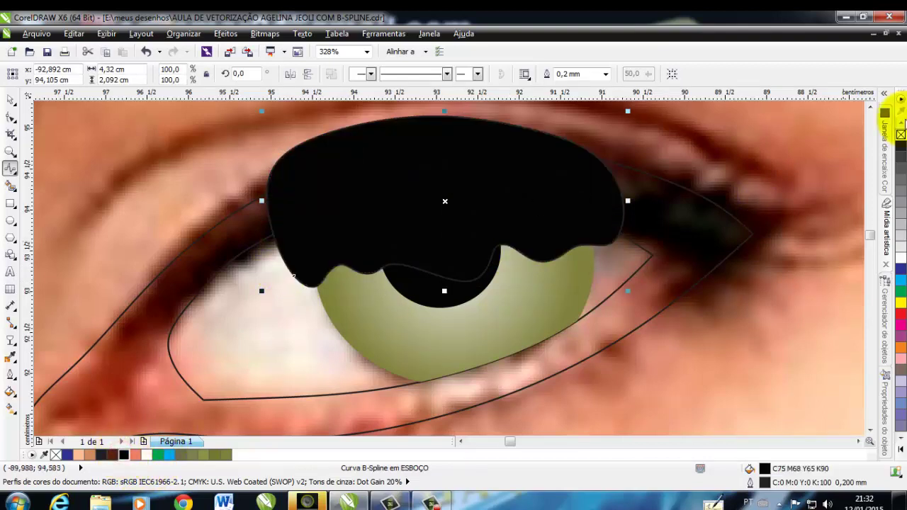
right_click(901, 136)
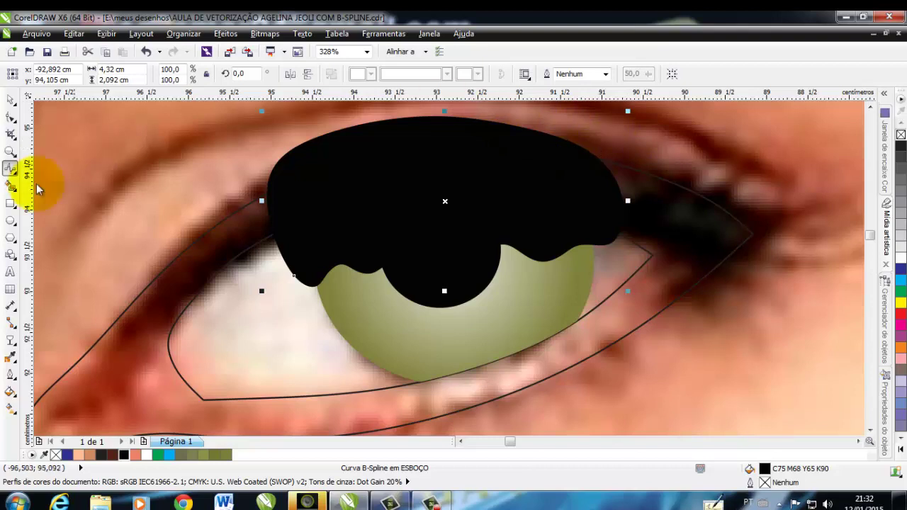
left_click(12, 411)
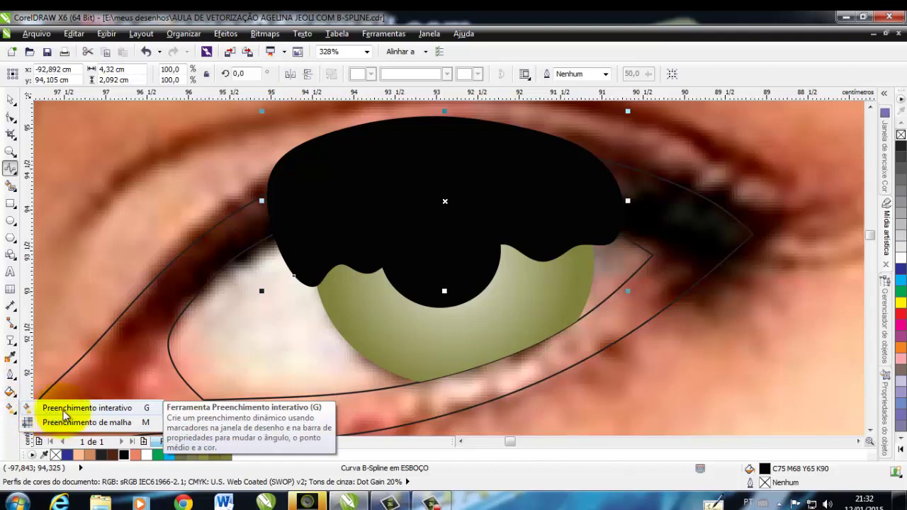
left_click(18, 107)
left_click(53, 97)
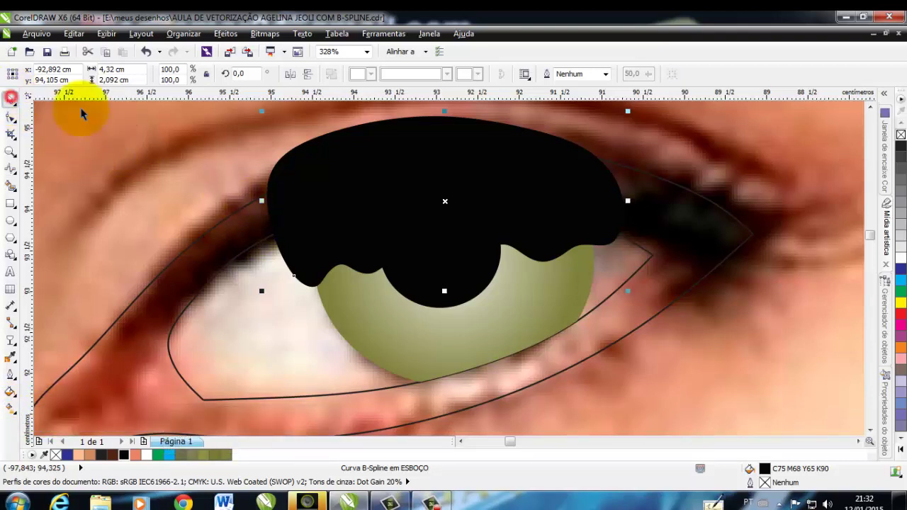
- Intersect the black eyelid shape with the iris and delete the original eyelid shape
left_click(171, 130)
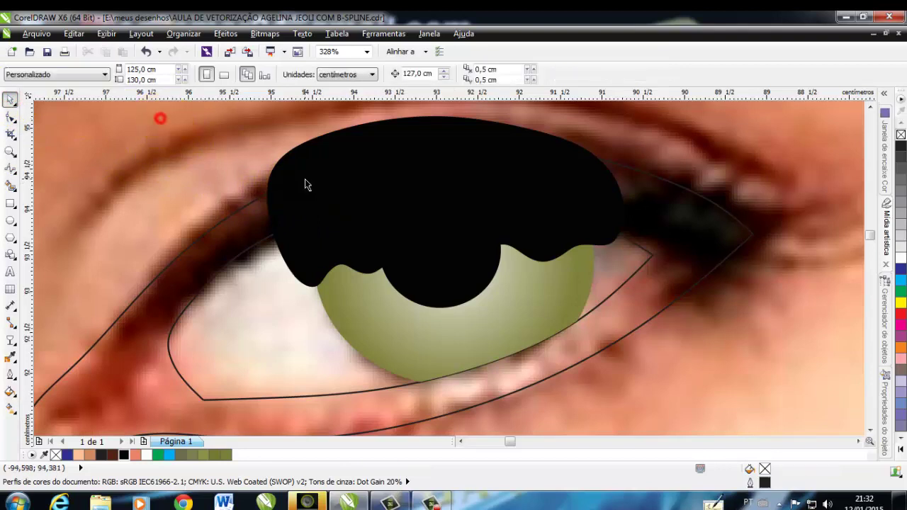
left_click(310, 181)
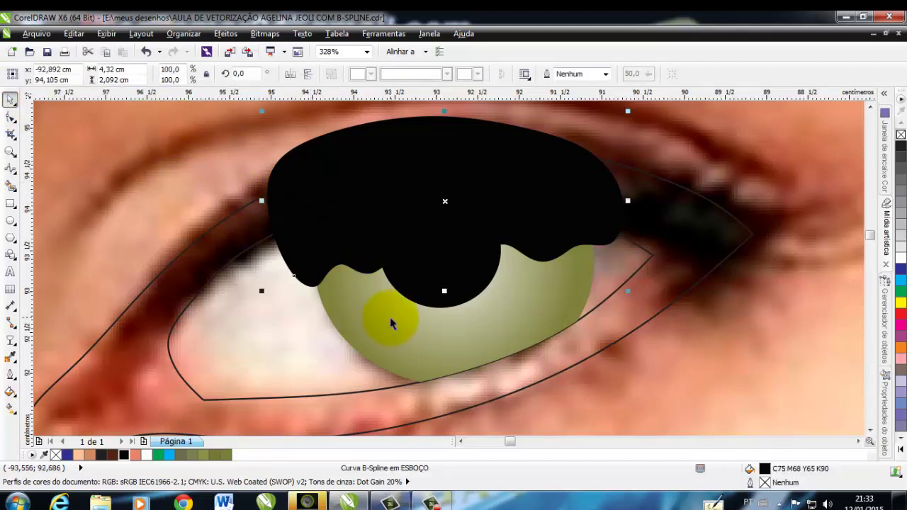
left_click(380, 357, "shift")
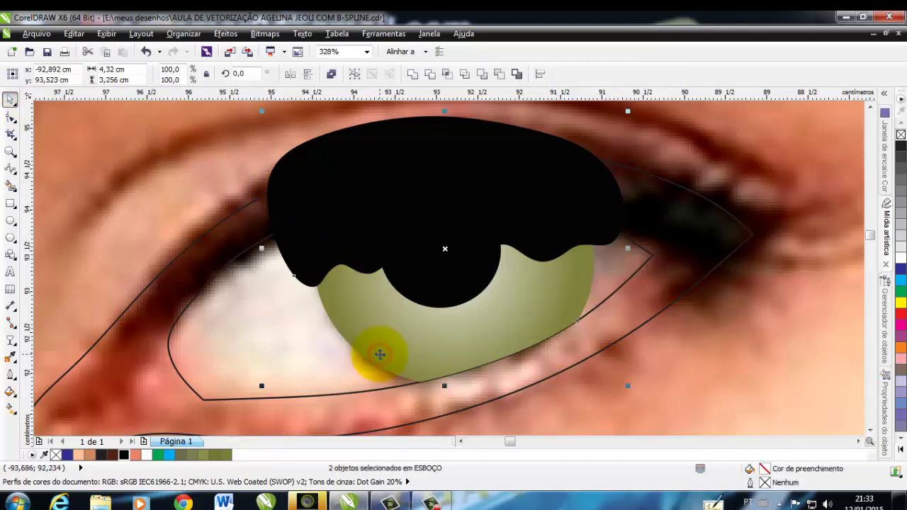
left_click(448, 75)
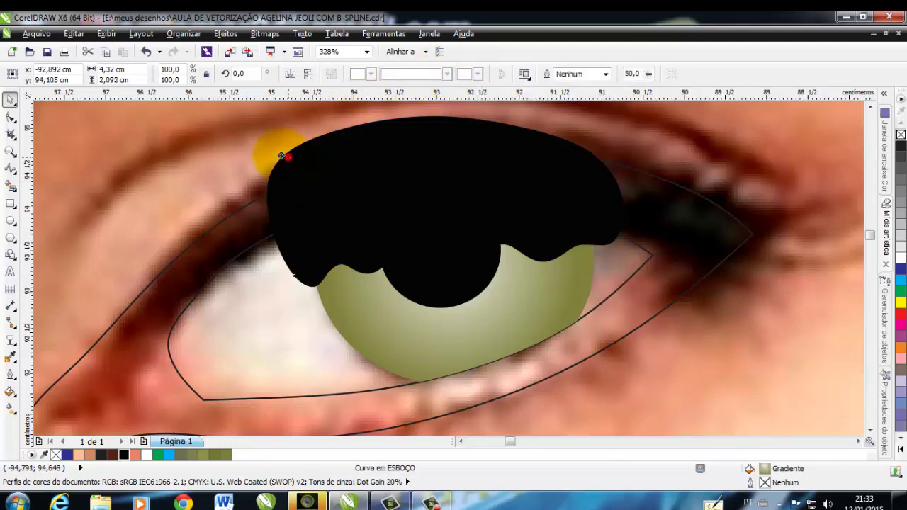
left_click_drag(282, 155, 106, 135)
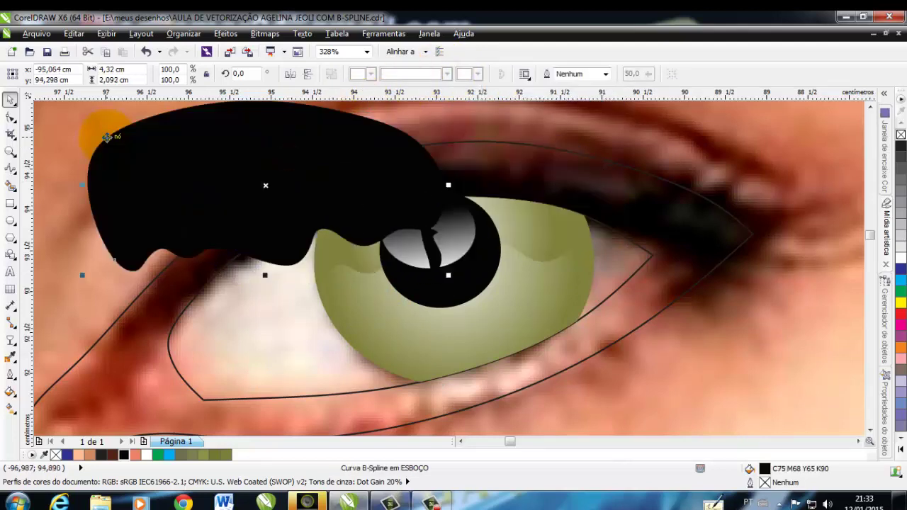
key("Delete")
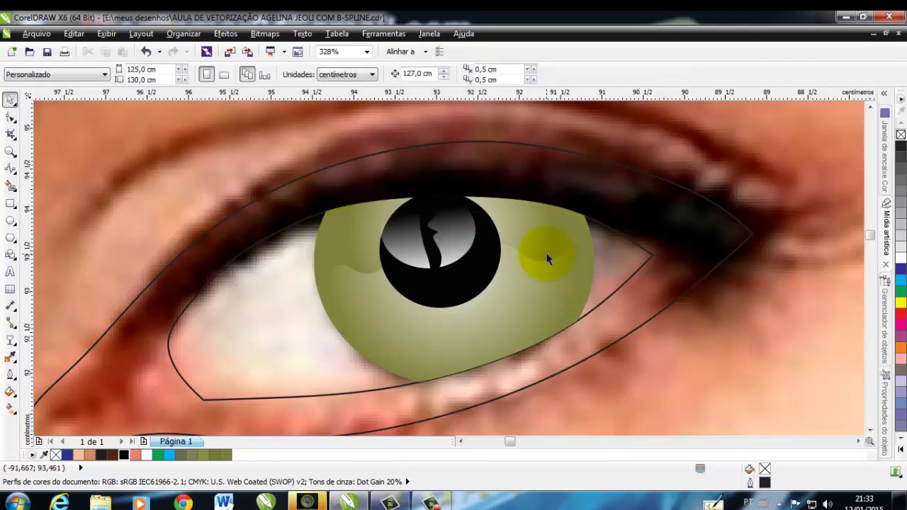
- Fill the intersected piece black with no outline and open its properties
left_click(544, 249)
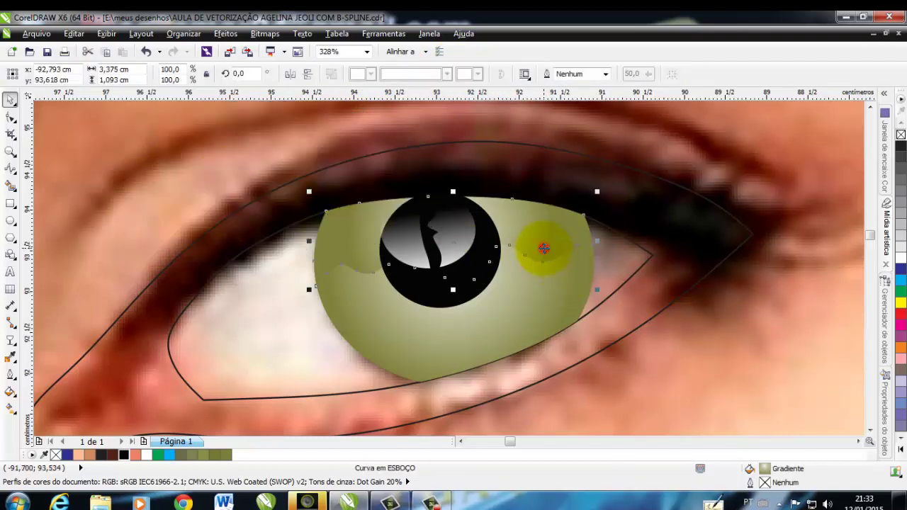
left_click(123, 454)
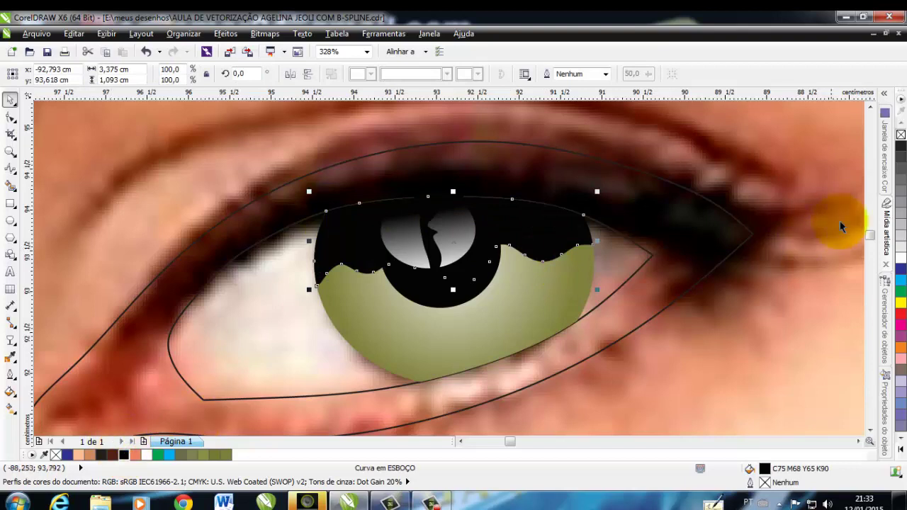
left_click(898, 131)
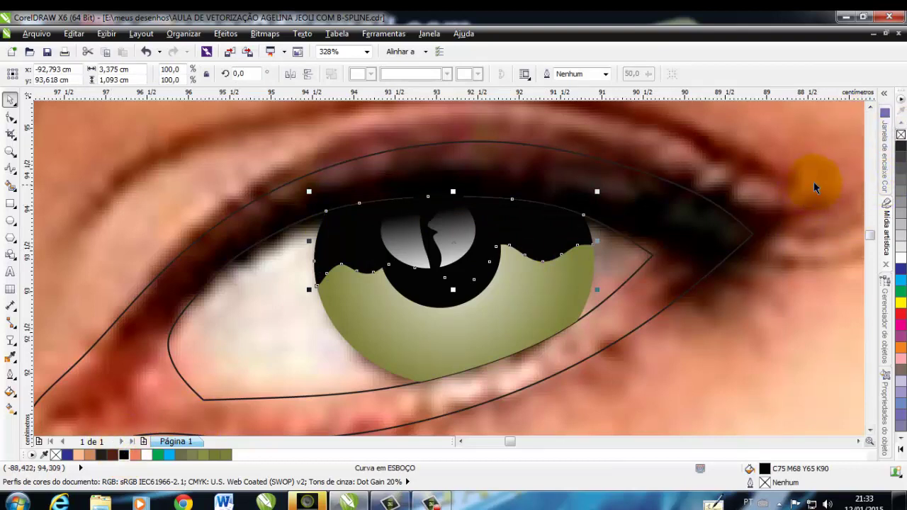
key("alt+Return")
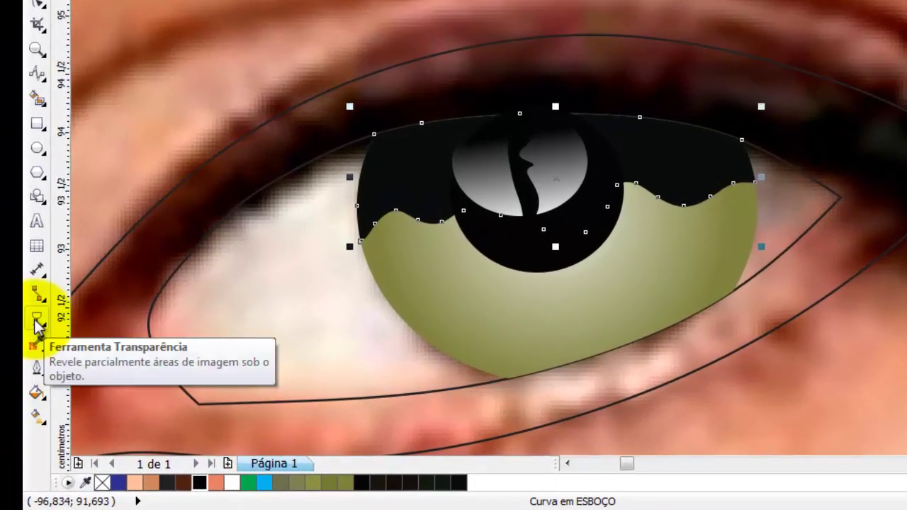
- Apply a linear transparency to the eyelid shadow, dark at the iris top and fading into the pupil
left_click(36, 320)
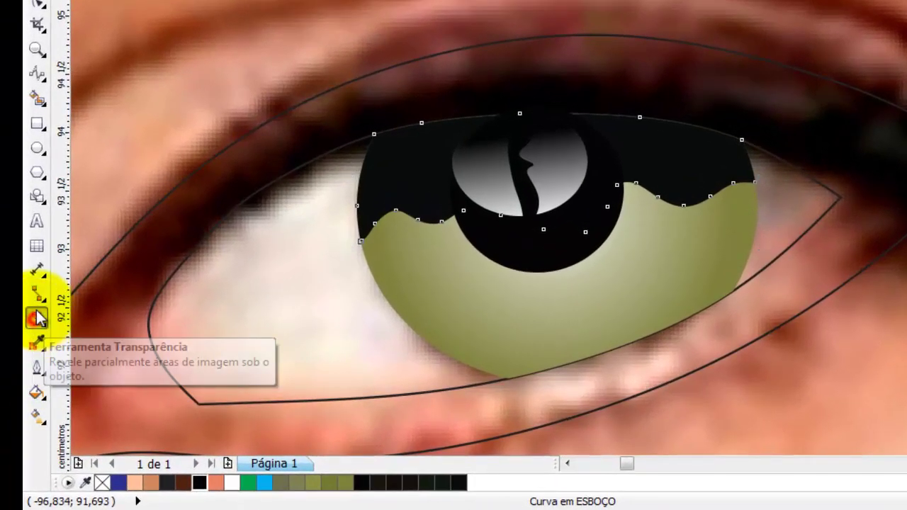
left_click(628, 215)
left_click_drag(656, 163, 677, 261)
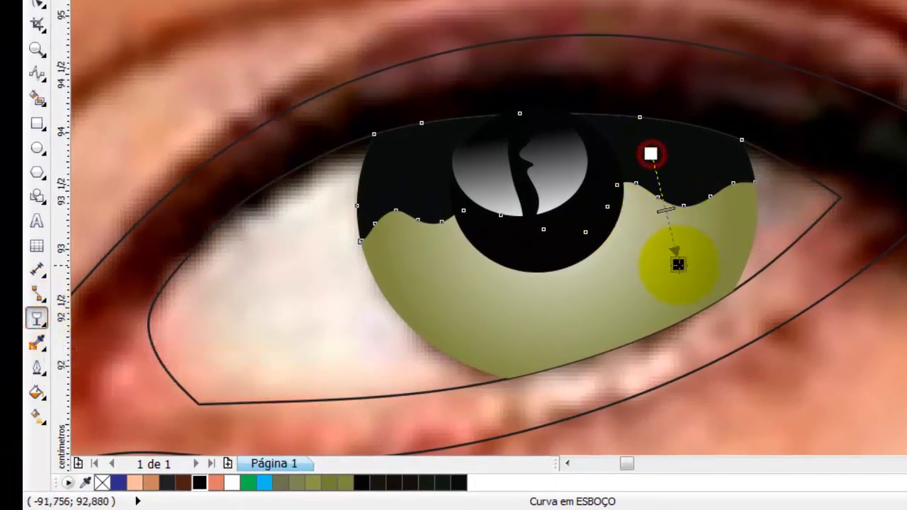
left_click_drag(651, 151, 650, 136)
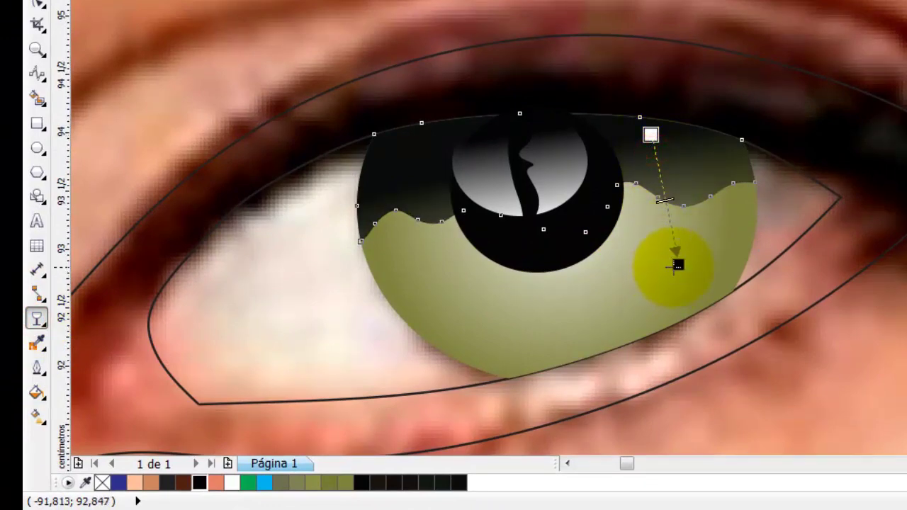
left_click_drag(678, 264, 562, 328)
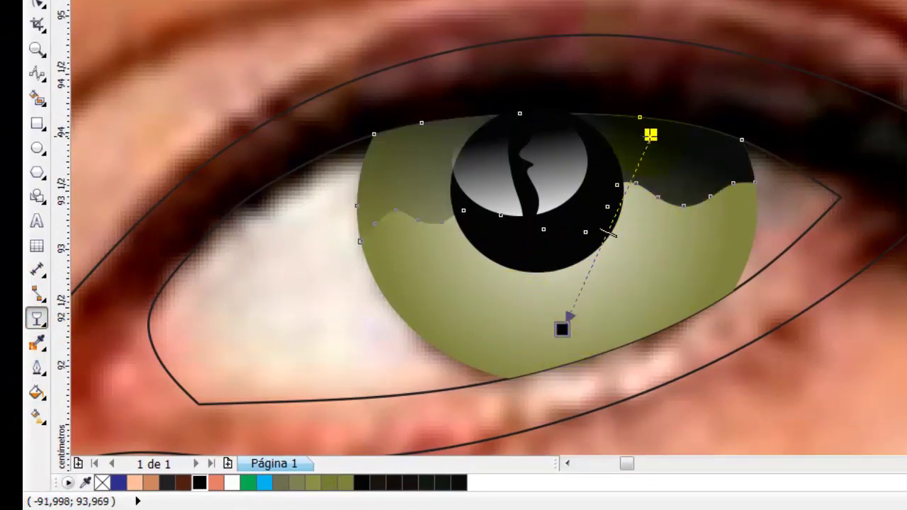
left_click_drag(650, 135, 557, 62)
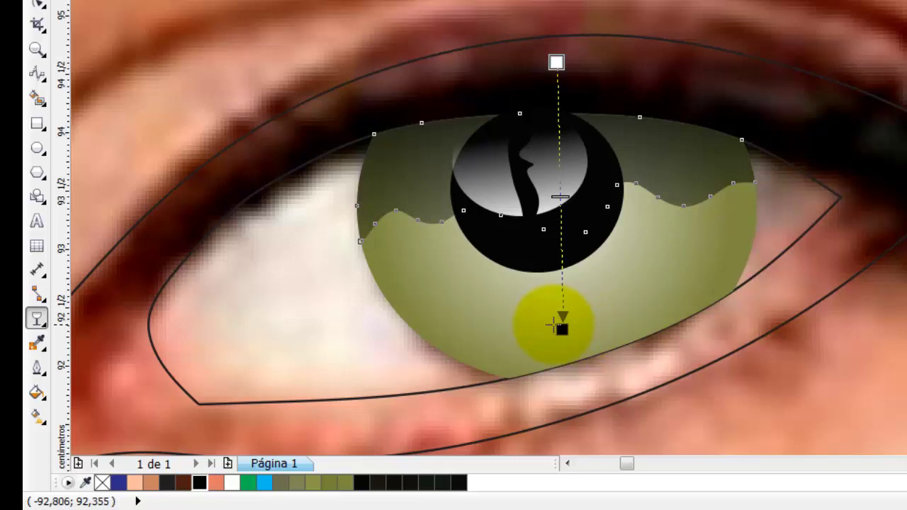
left_click_drag(561, 328, 562, 234)
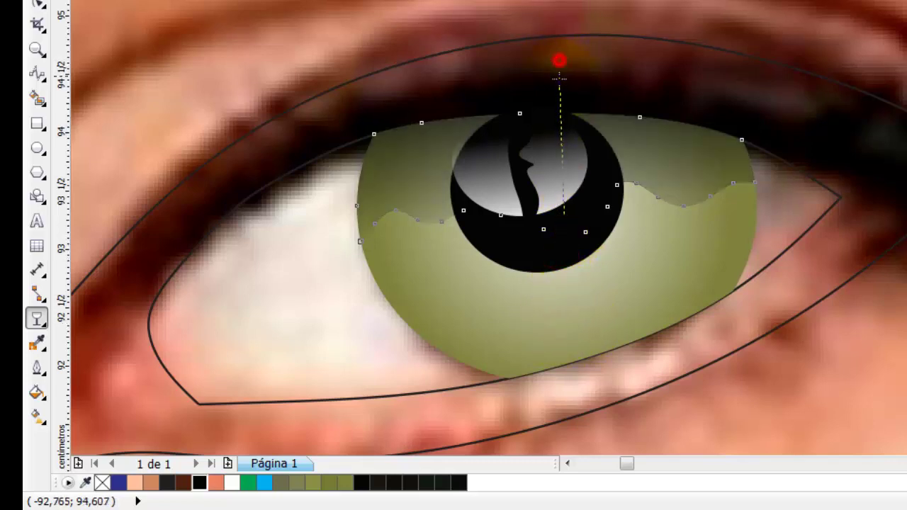
left_click_drag(556, 62, 555, 145)
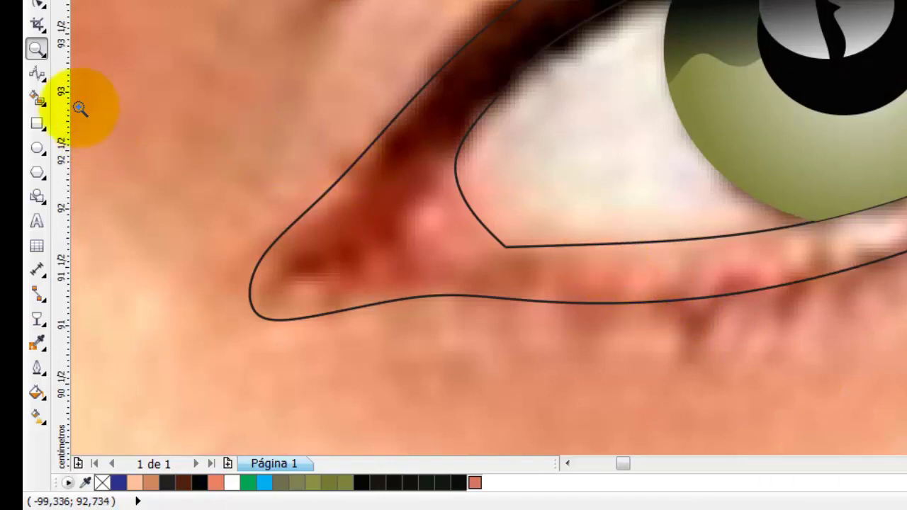
- Select the B-Spline tool for tracing the inner eye corner
left_click(37, 72)
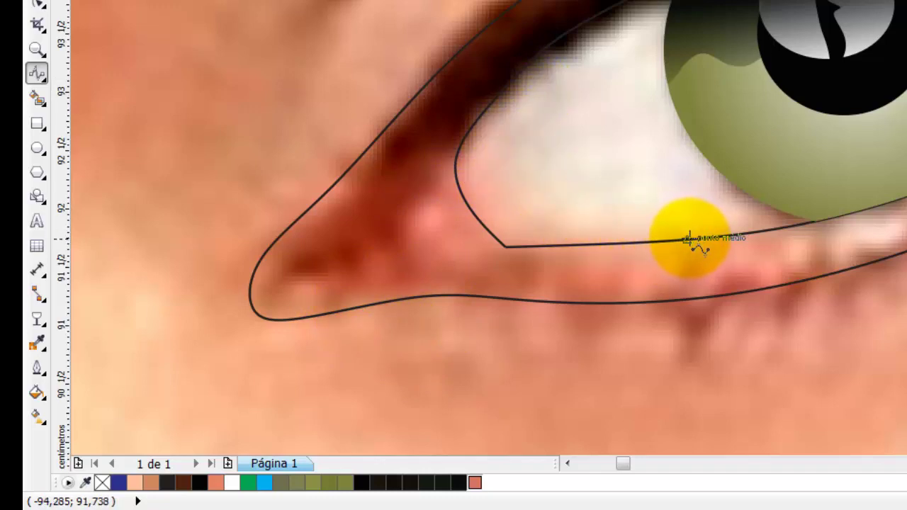
- Trace a B-spline along the lower eyelid line to the tip of the inner corner
left_click(730, 232)
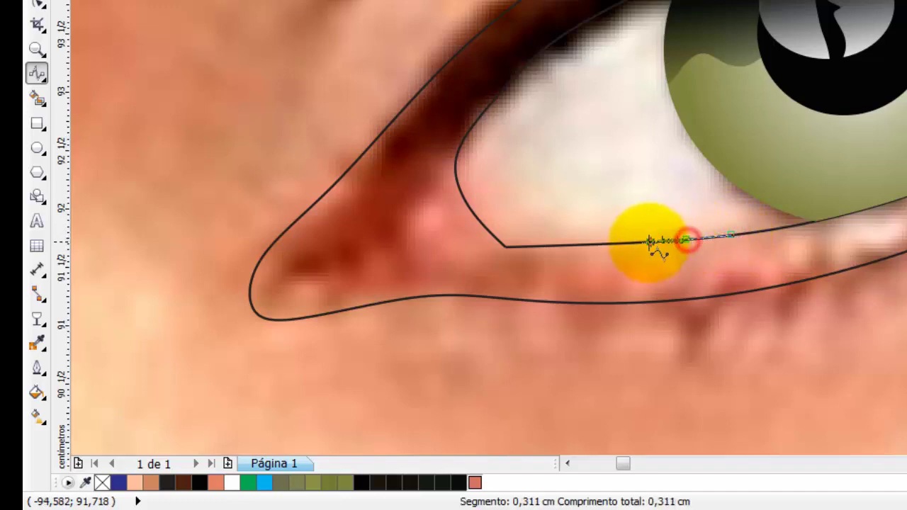
left_click(617, 245)
left_click(583, 245)
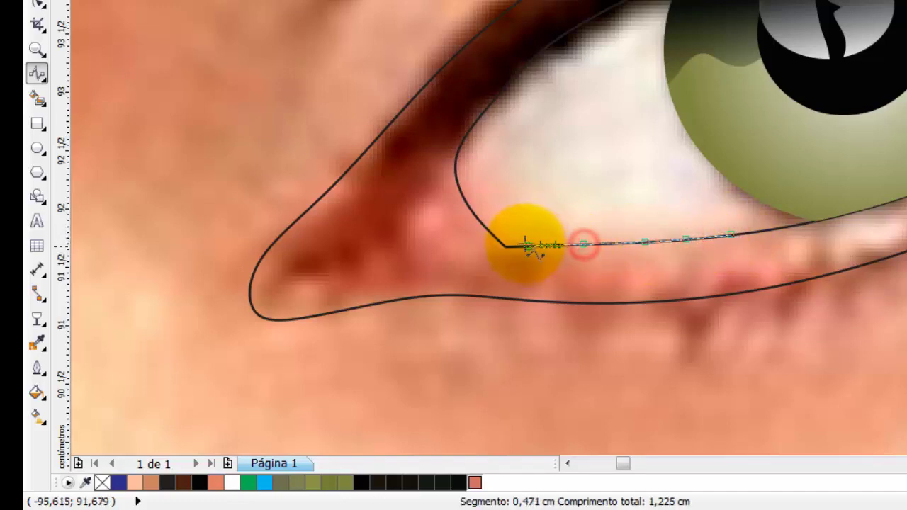
left_click(493, 248)
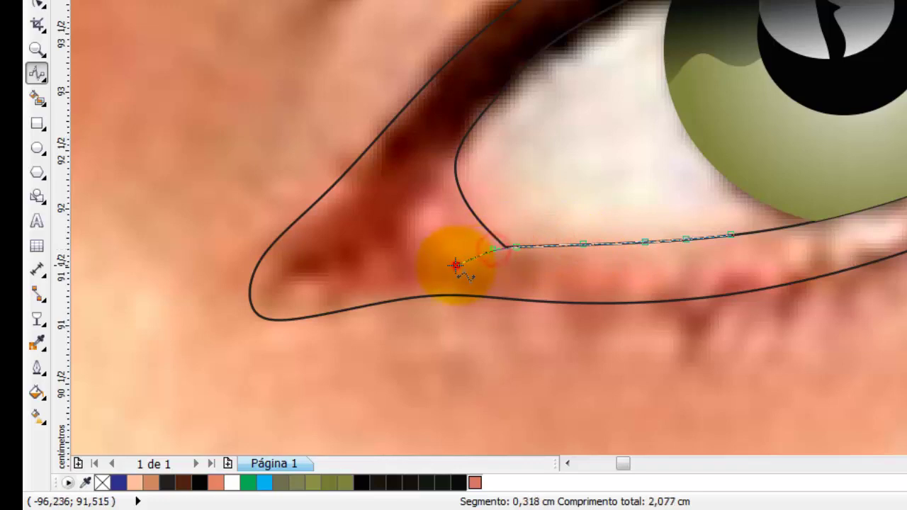
left_click(455, 264)
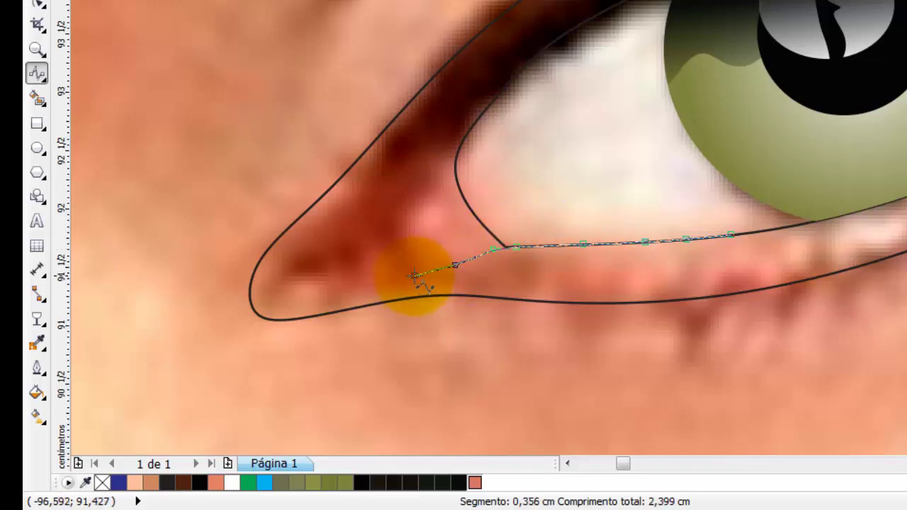
left_click(415, 276)
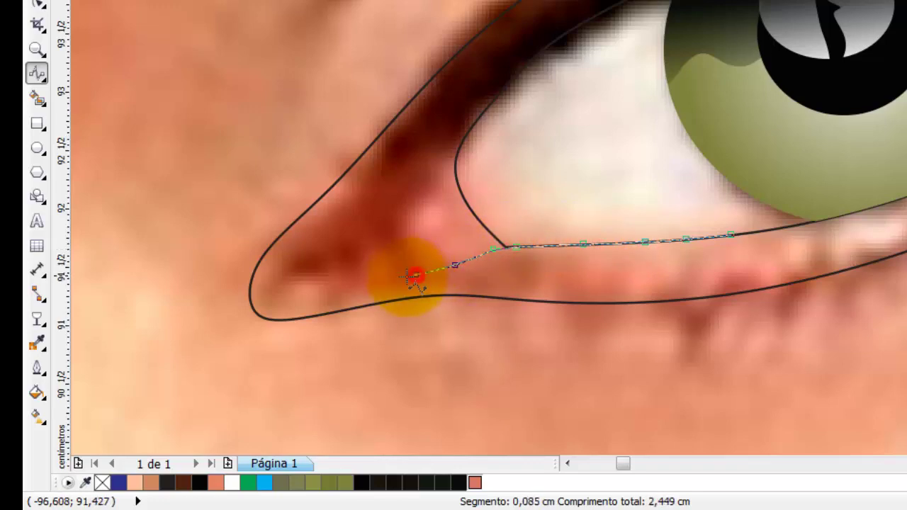
left_click(354, 287)
left_click(318, 294)
left_click(283, 299)
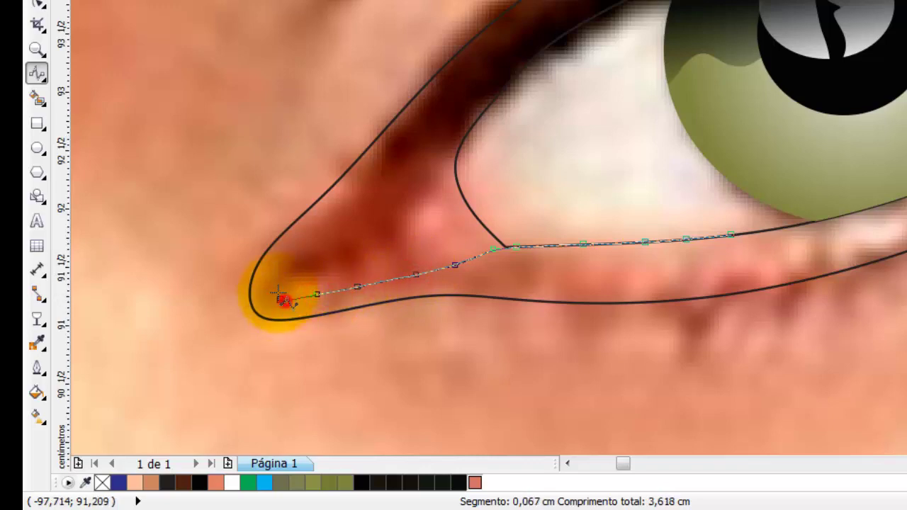
left_click(276, 282)
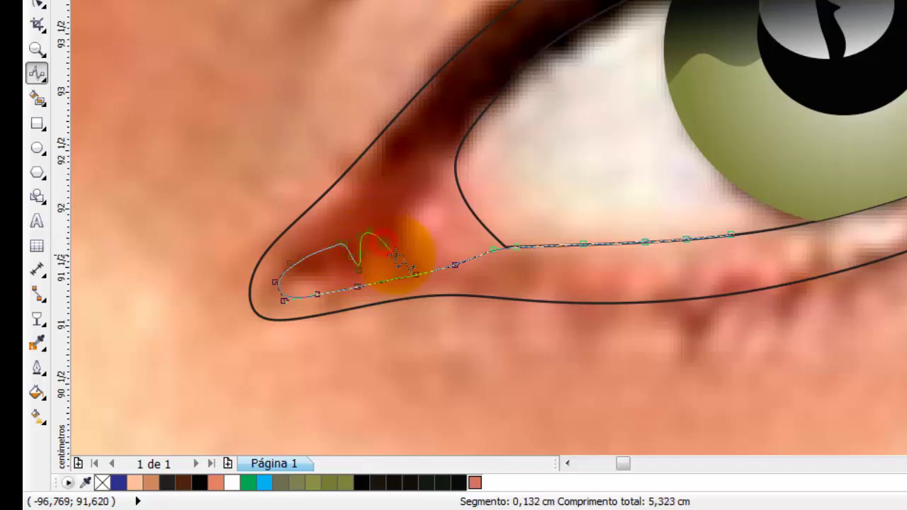
- Continue the curve along the tear duct's wavy edge and up the upper lid
left_click(399, 250)
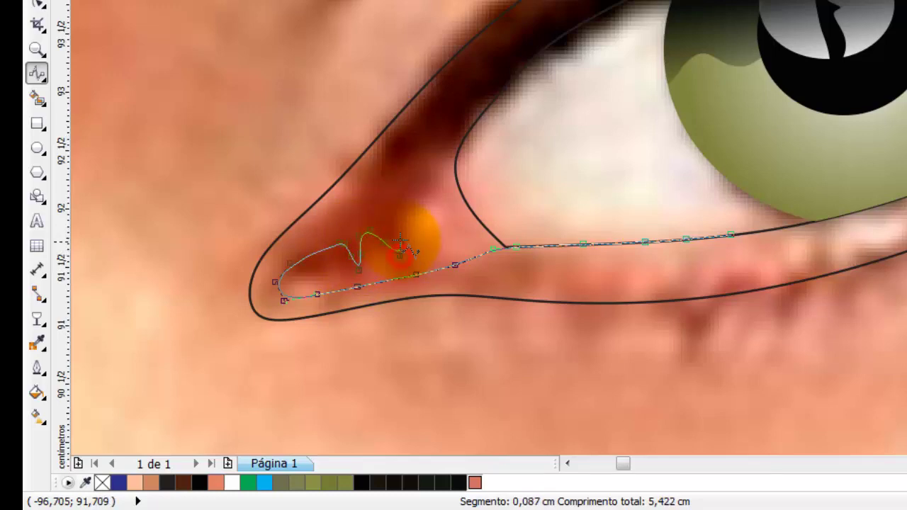
left_click(421, 201)
left_click(441, 190)
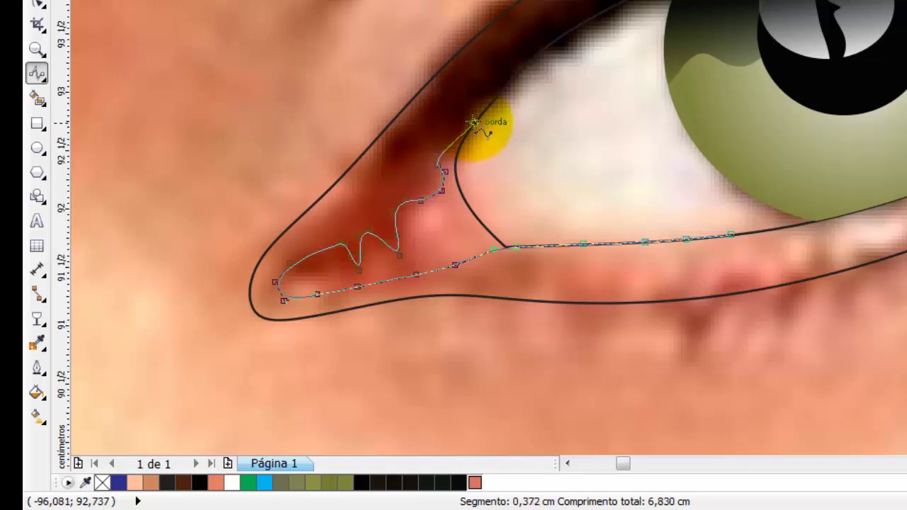
left_click(473, 121)
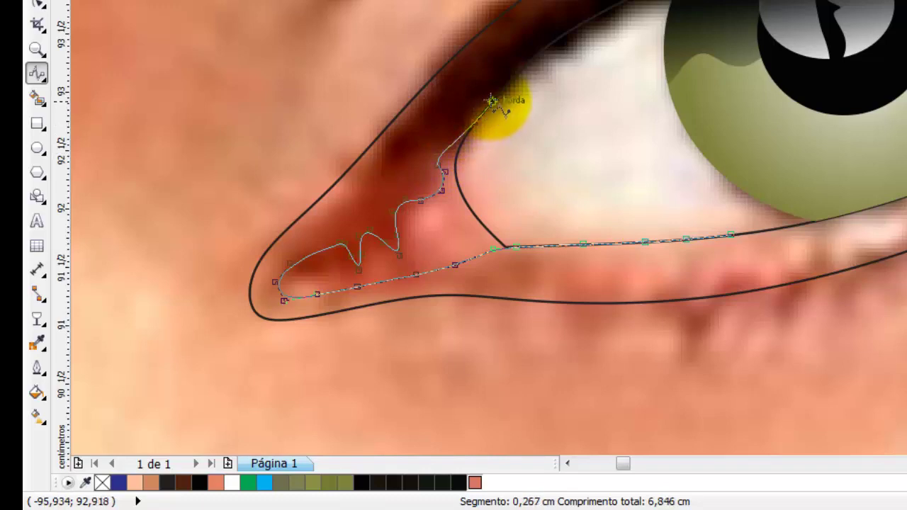
left_click(492, 97)
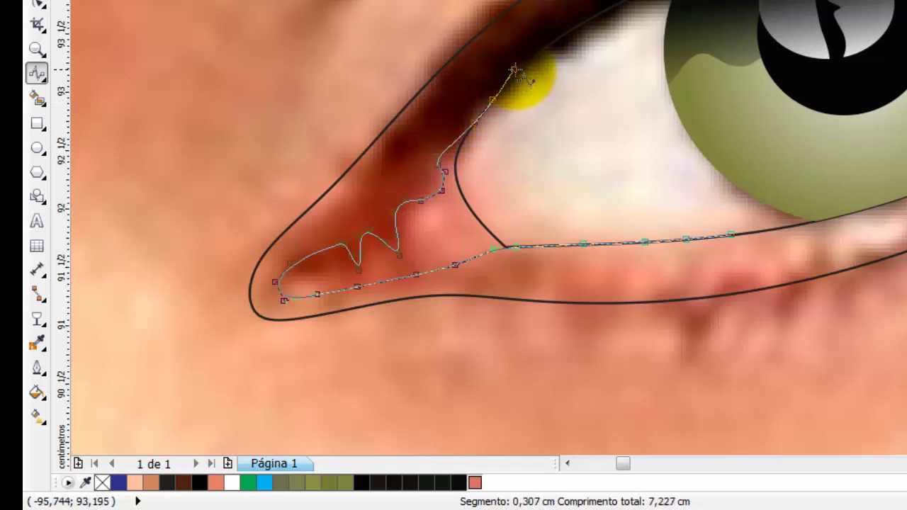
left_click(518, 72)
left_click(551, 44)
- Extend the curve to the top of the upper lid, then back down its inner edge
left_click(581, 23)
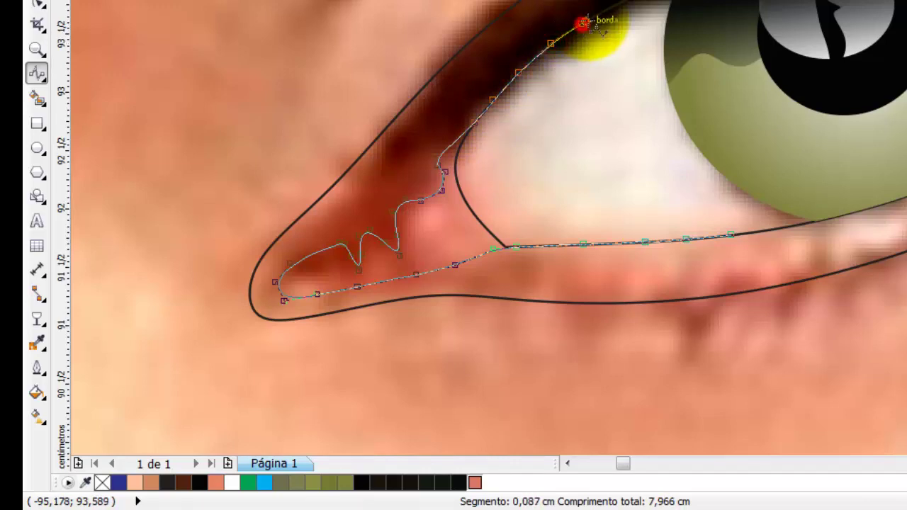
left_click(601, 12)
left_click(617, 6)
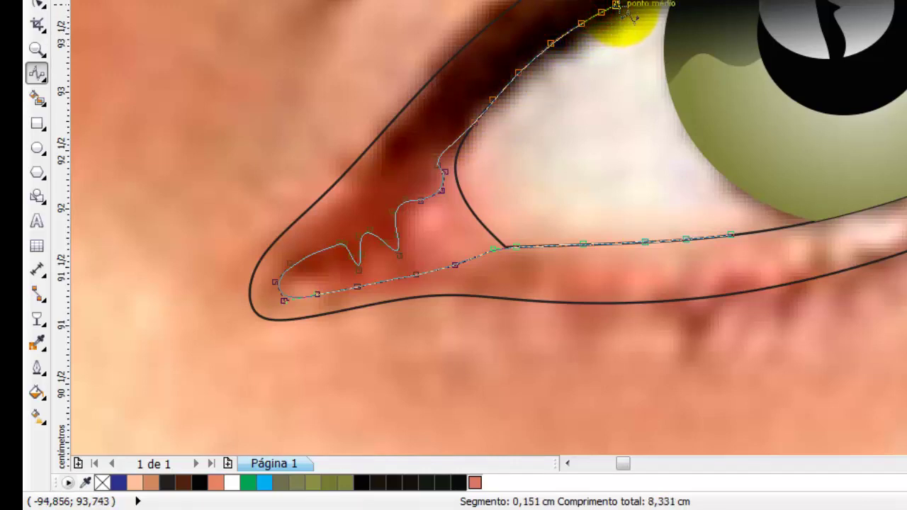
left_click(581, 33)
left_click(547, 61)
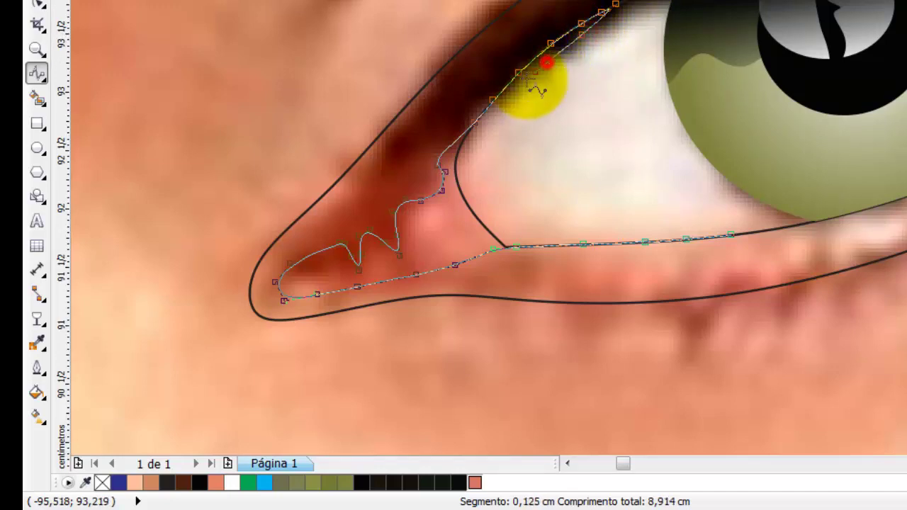
left_click(512, 94)
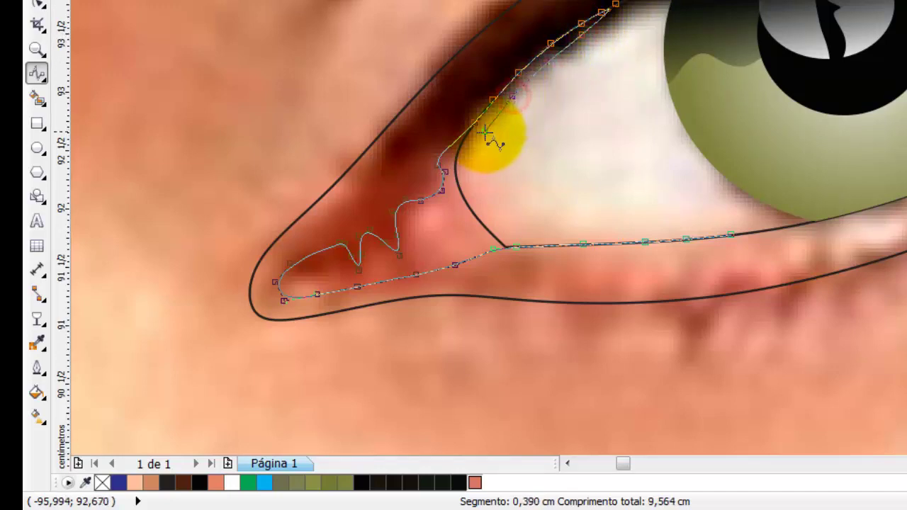
left_click(485, 133)
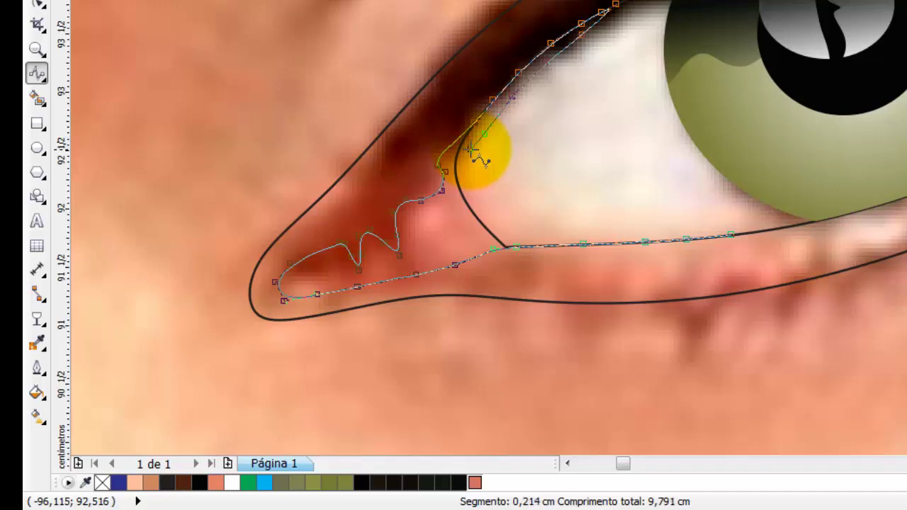
left_click(468, 154)
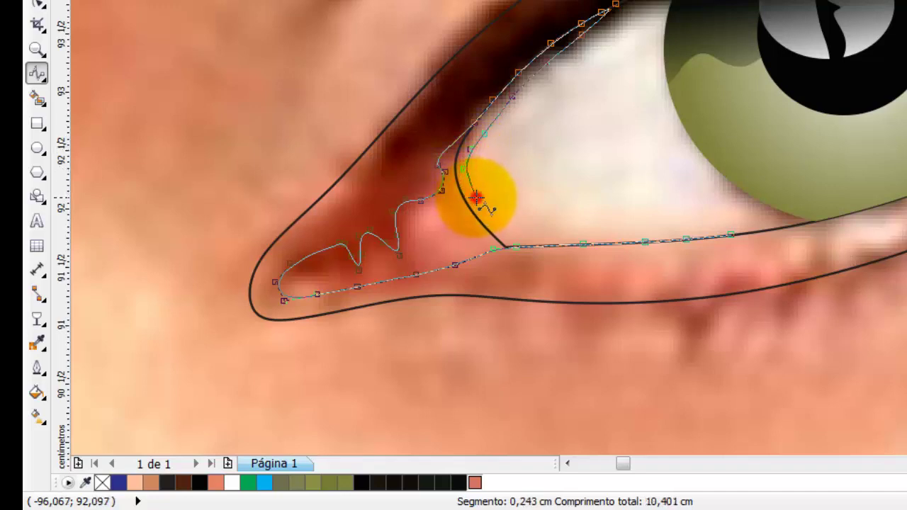
- Carry the curve around the white's inner corner and into the pink tear-duct area
left_click(476, 196)
left_click(485, 208)
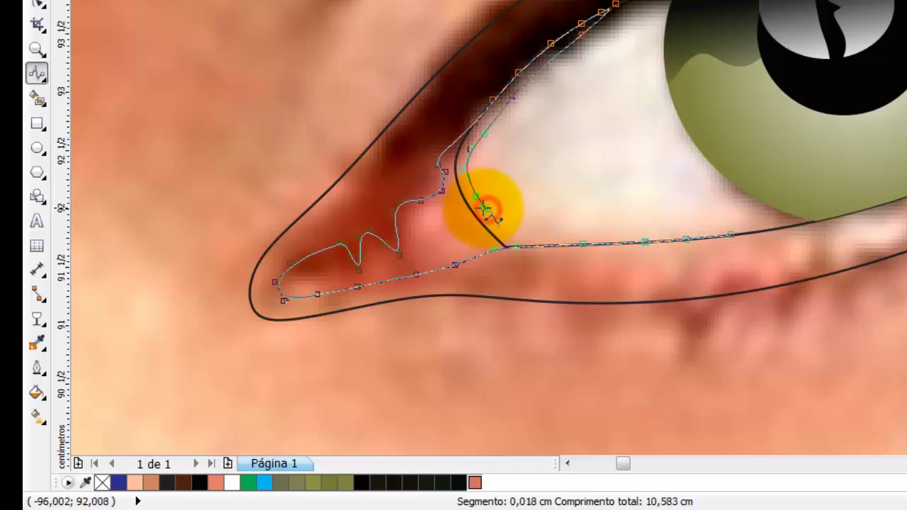
left_click(473, 196)
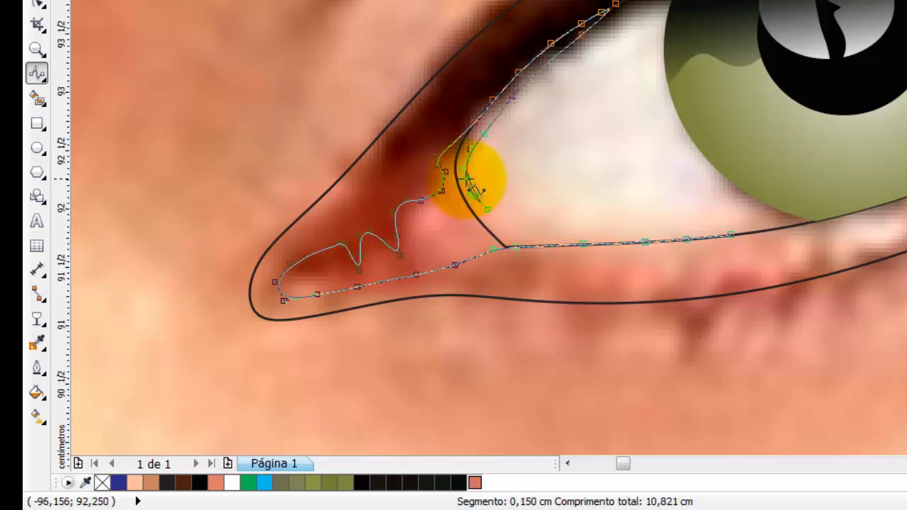
left_click(468, 178)
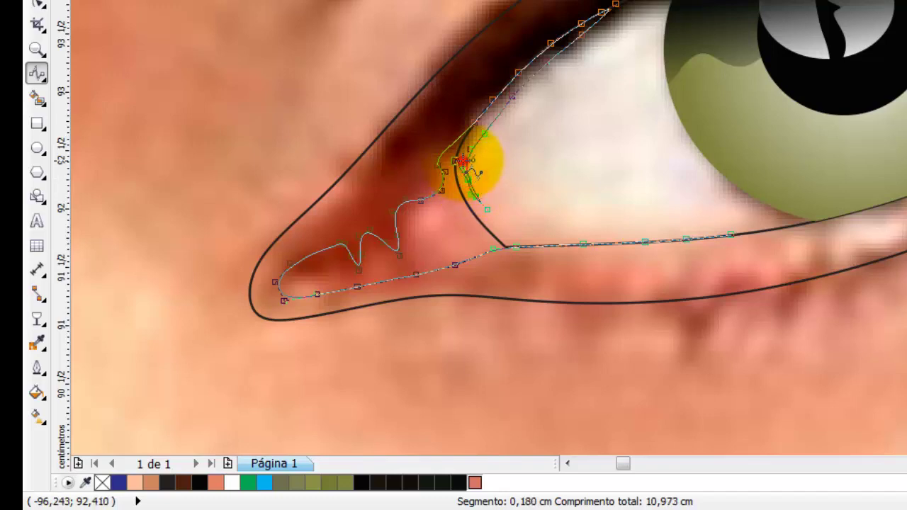
left_click(460, 181)
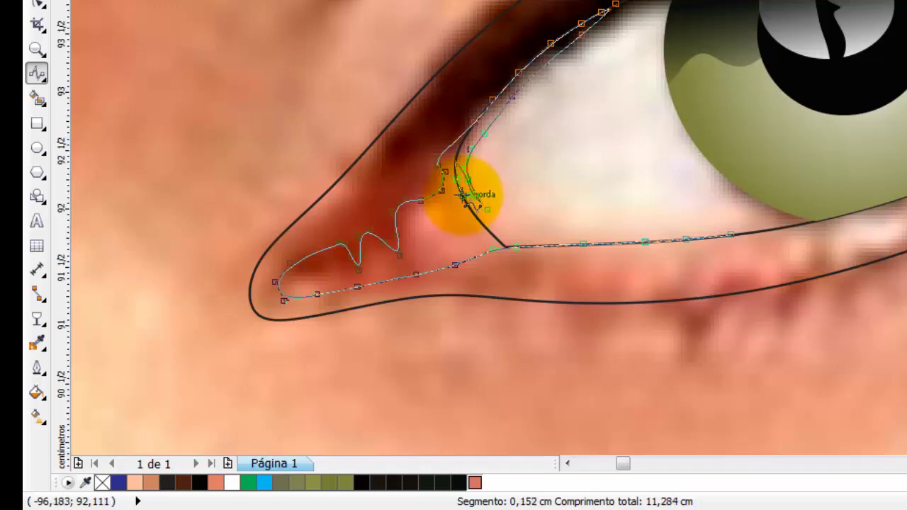
left_click(455, 198)
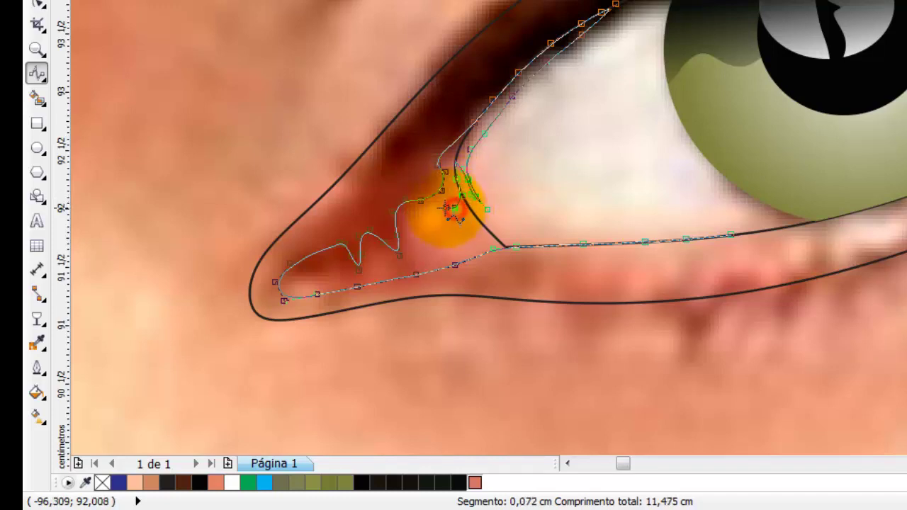
left_click(438, 205)
- Trace B-spline points down through the pink tear-duct area to where the waterline begins
left_click(430, 207)
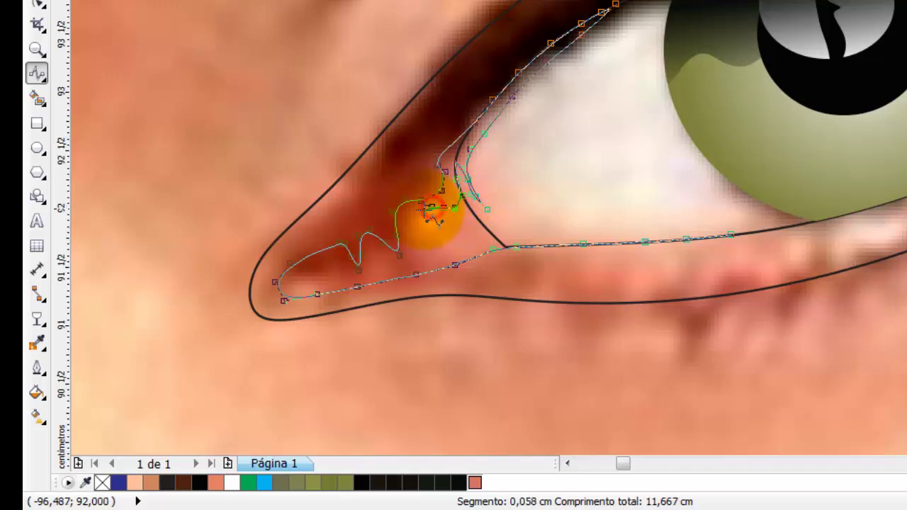
left_click(419, 211)
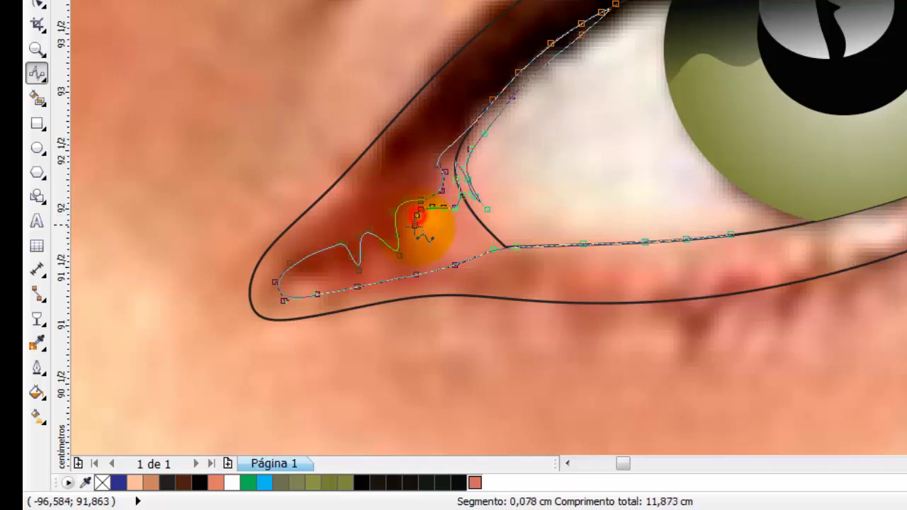
left_click(413, 234)
left_click(409, 247)
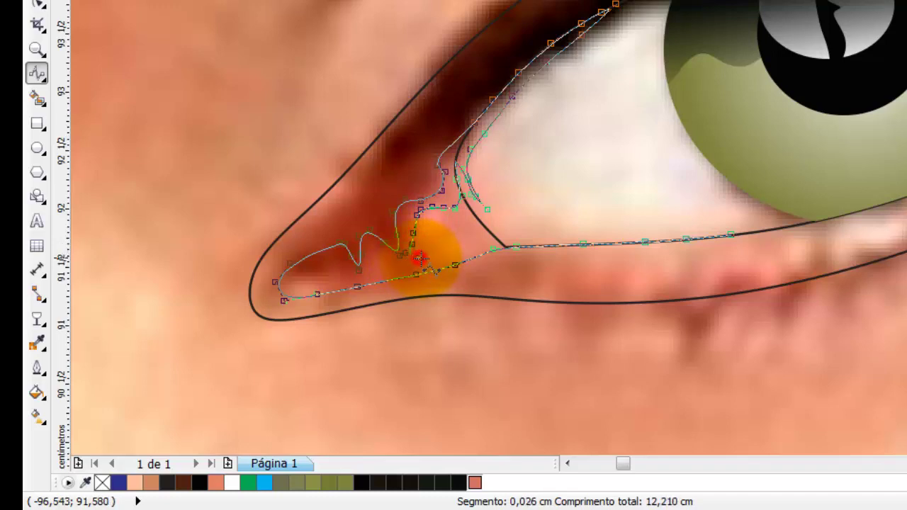
left_click(429, 257)
left_click(447, 255)
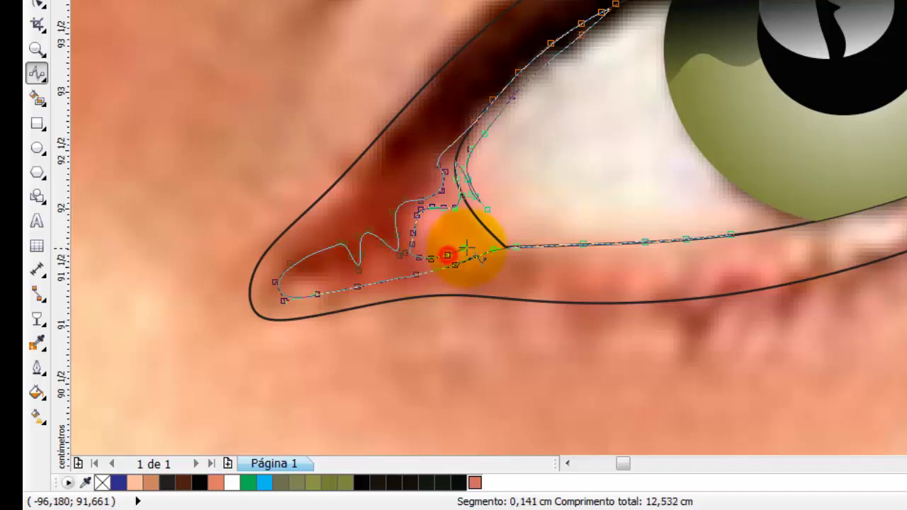
left_click(475, 245)
left_click(491, 239)
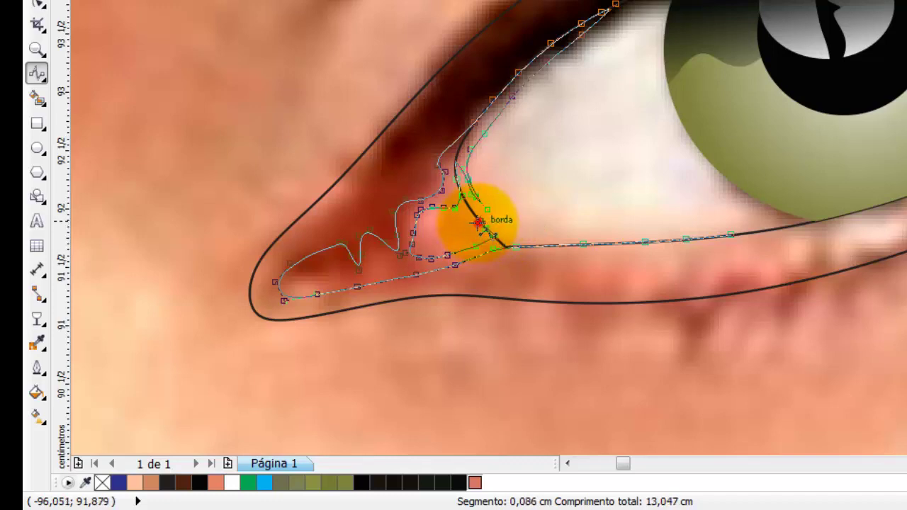
- Continue the curve along the lower waterline to beneath the iris and finish it
left_click(471, 214)
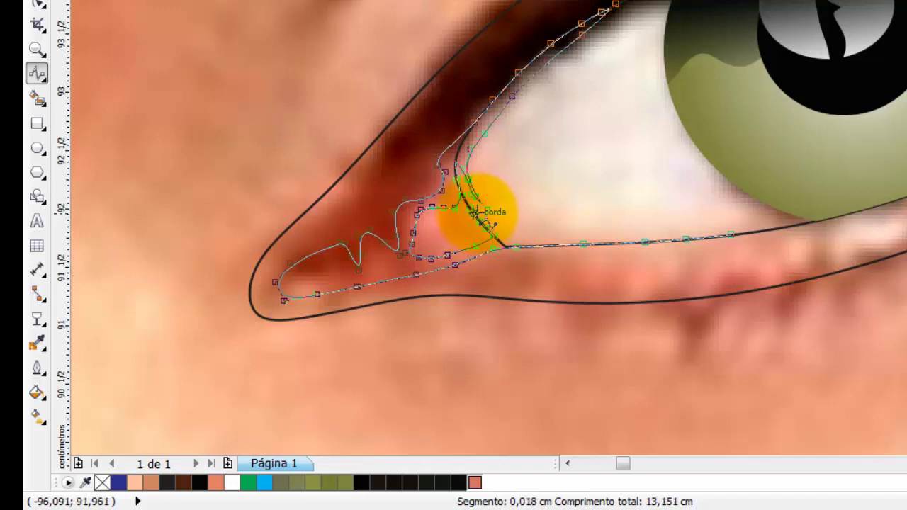
left_click(494, 222)
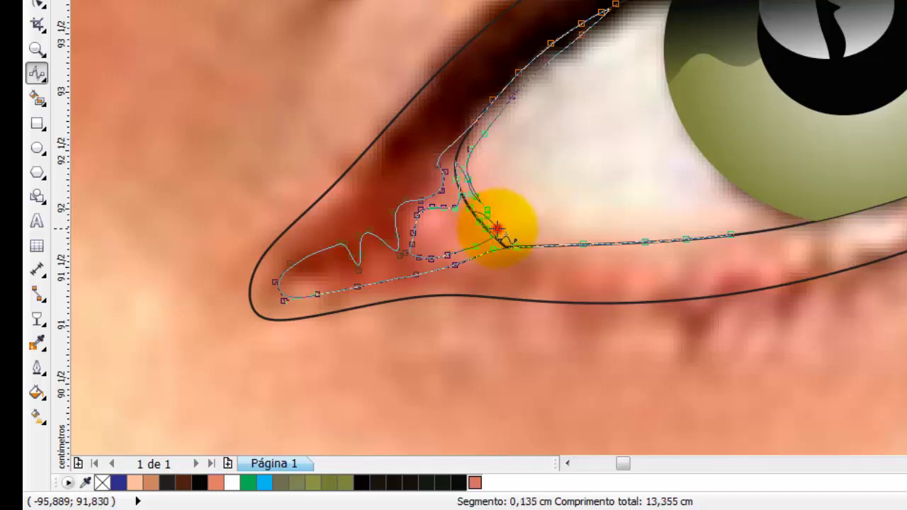
left_click(502, 229)
left_click(507, 236)
left_click(517, 236)
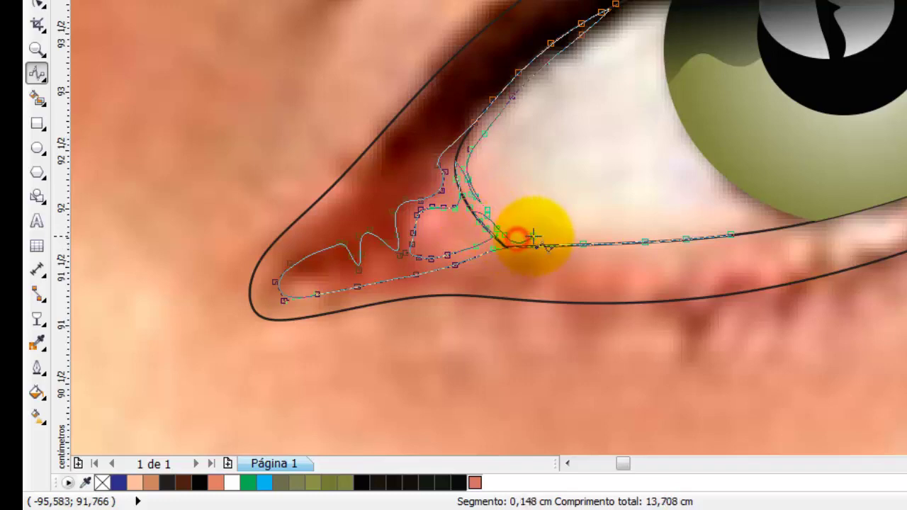
left_click(539, 239)
left_click(579, 237)
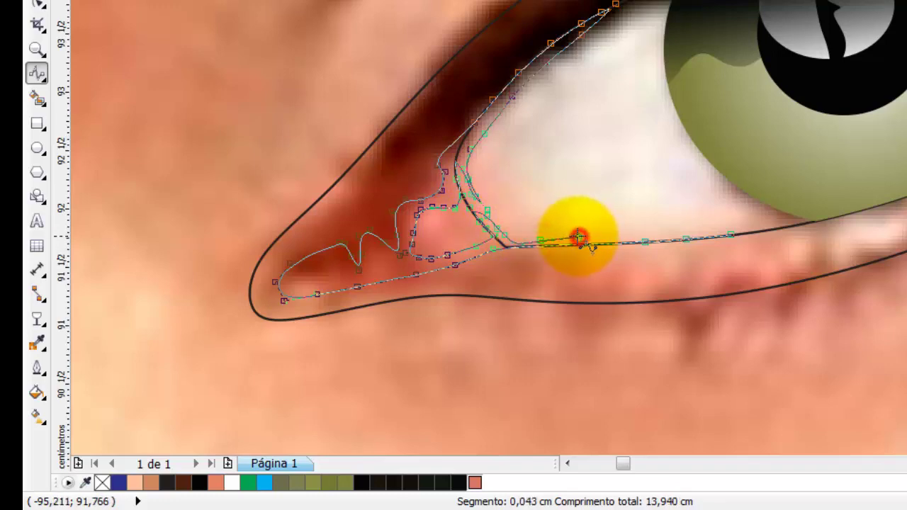
left_click(644, 236)
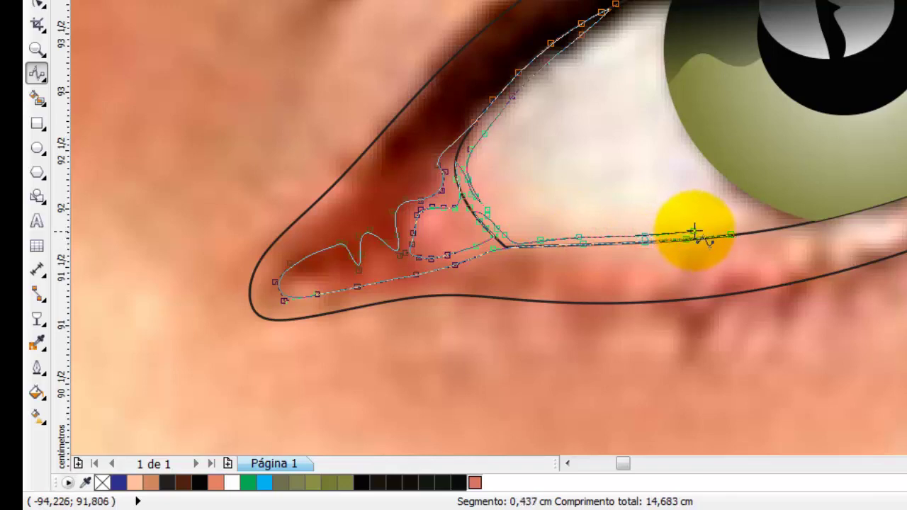
left_click(717, 235)
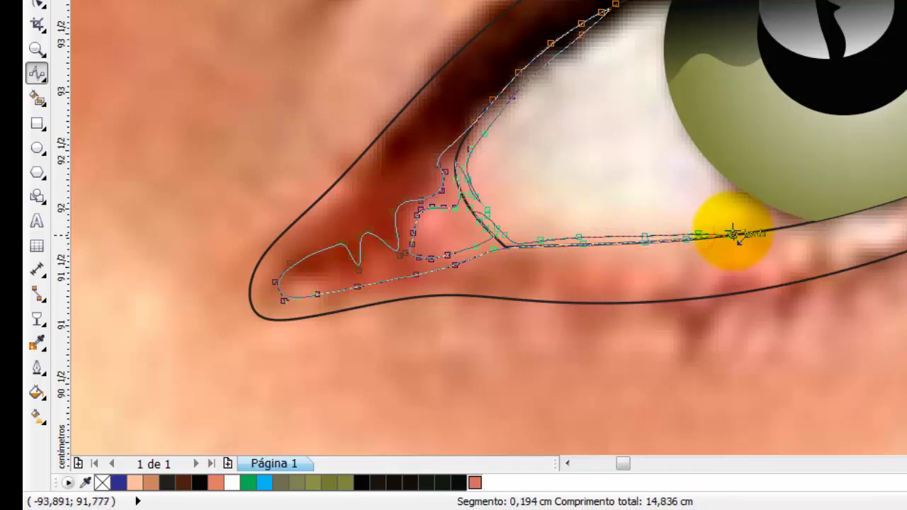
double_click(733, 234)
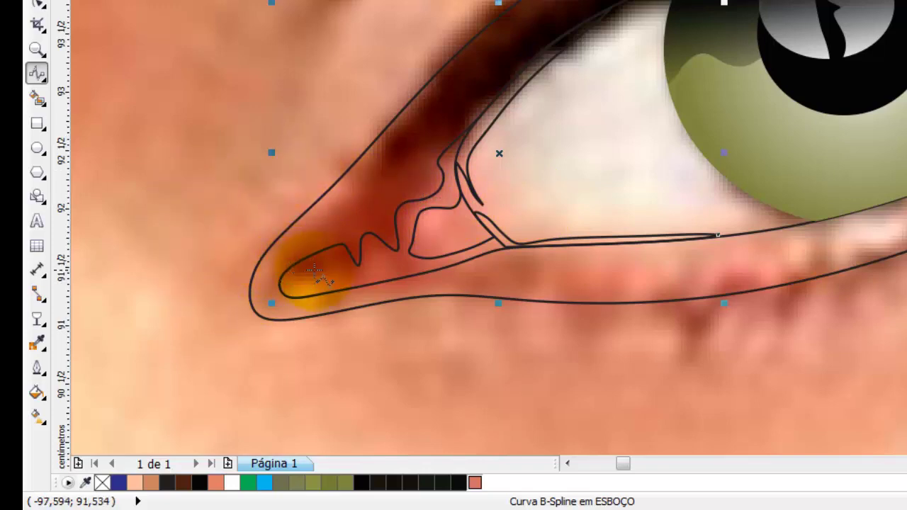
- Outline the small fold at the inner corner tip as a closed B-spline shape
left_click(345, 268)
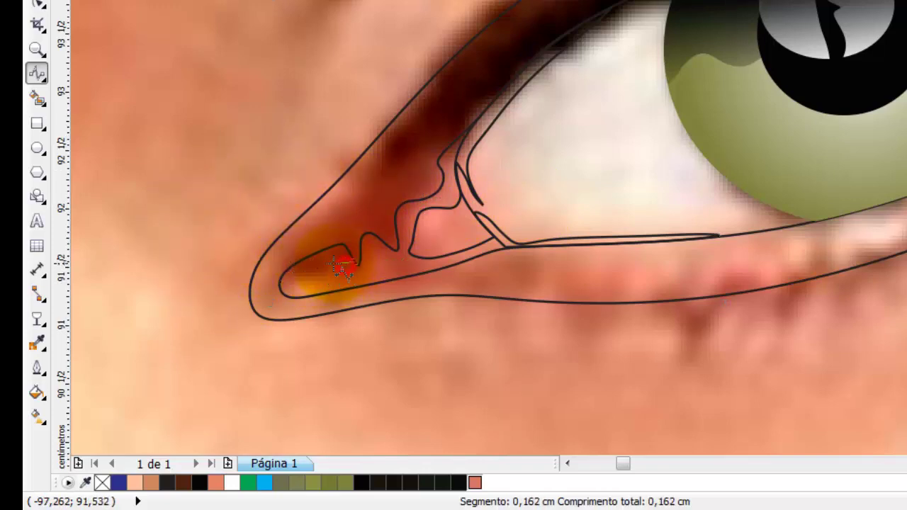
left_click(312, 274)
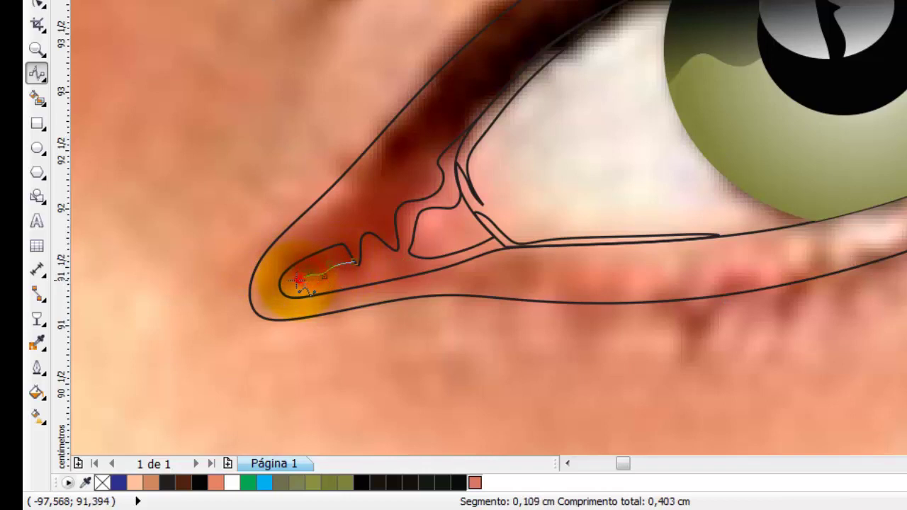
left_click(292, 276)
left_click(302, 257)
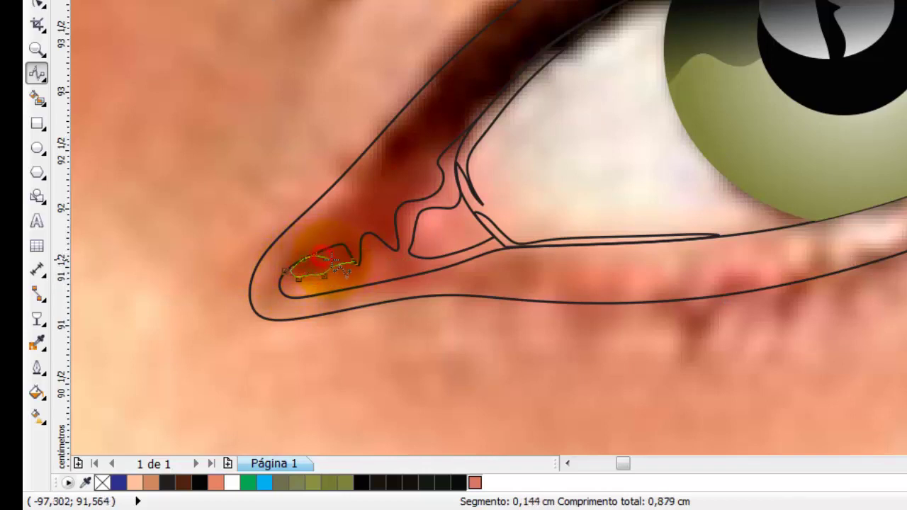
left_click(346, 249)
double_click(352, 263)
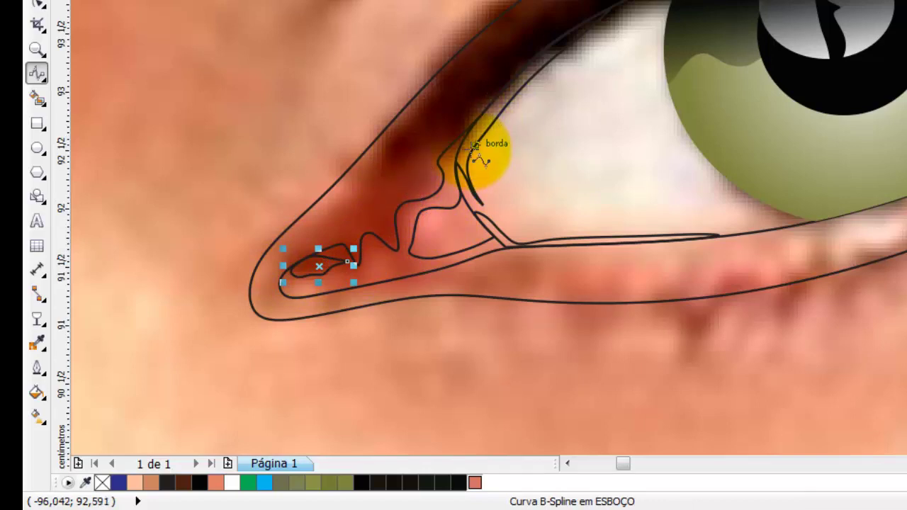
- Outline the pink lump below the zigzag as a closed shape
left_click(414, 260)
left_click(397, 259)
left_click(394, 269)
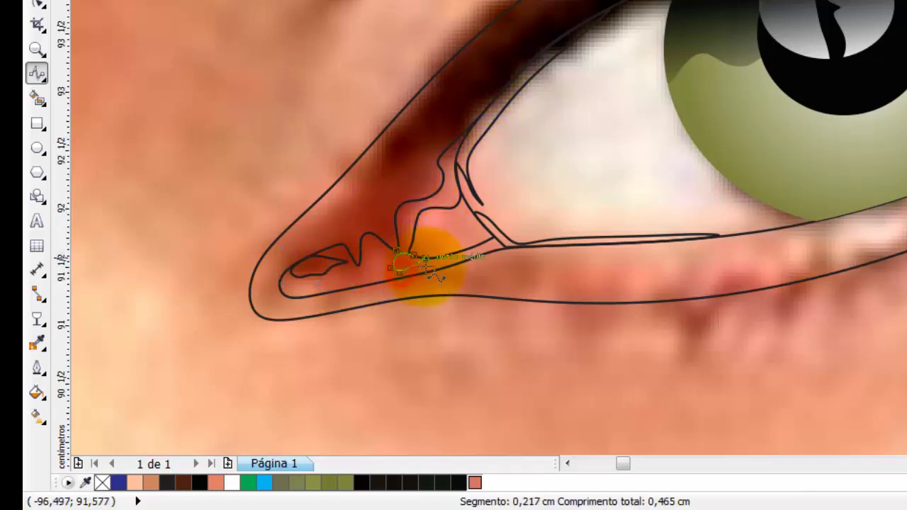
left_click(428, 266)
left_click(414, 259)
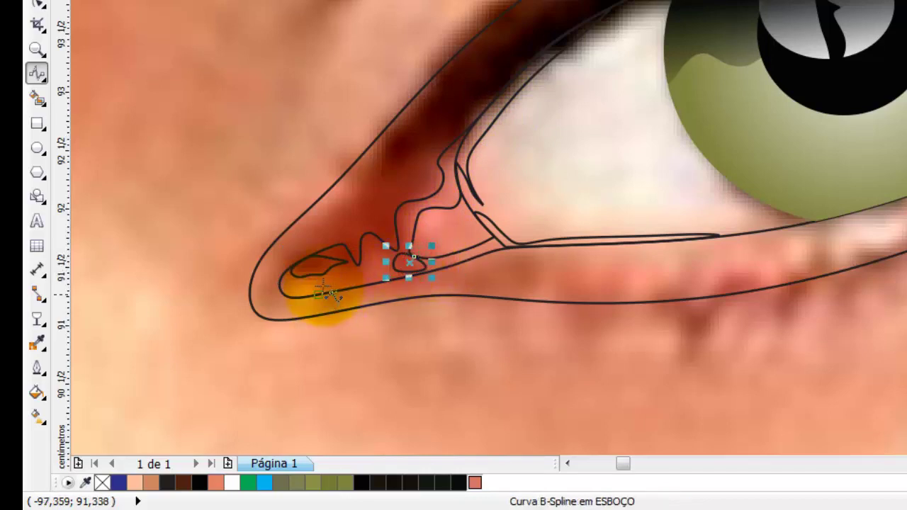
- Outline the small round bump above it as a closed shape
left_click(443, 225)
left_click(428, 231)
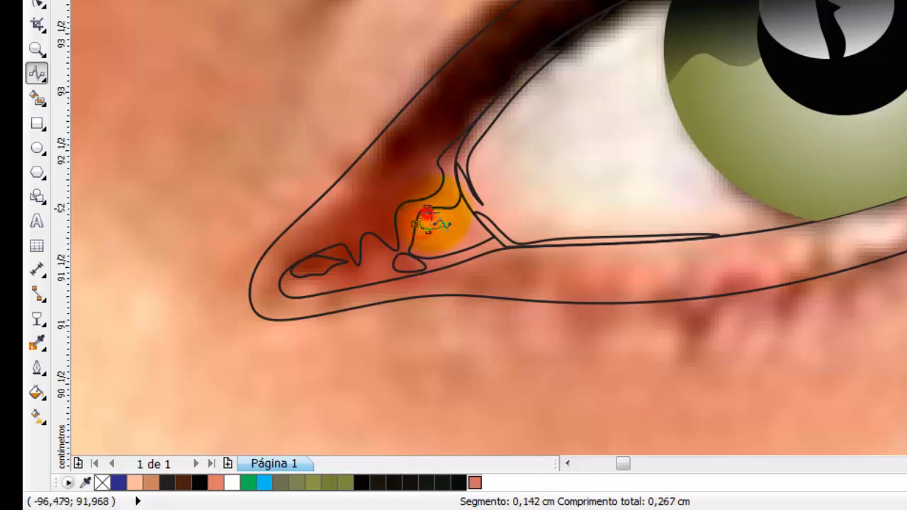
left_click(414, 223)
left_click(426, 207)
left_click(440, 214)
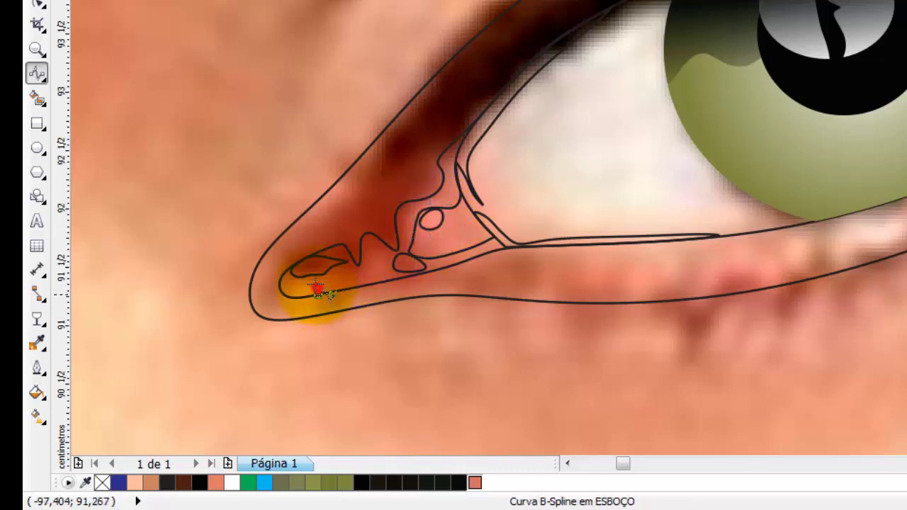
- Draw a small closed loop at the inner corner tip
left_click(297, 276)
left_click(299, 285)
left_click(307, 292)
left_click(302, 281)
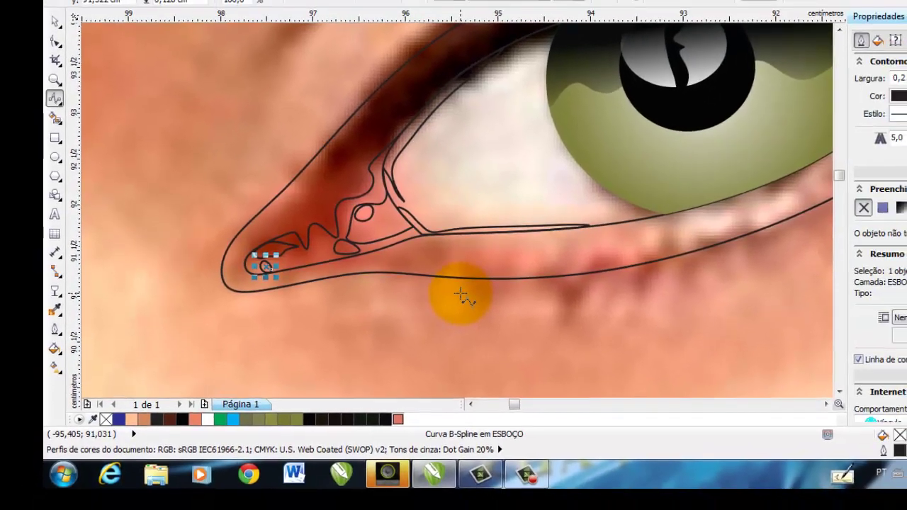
- Fill the large outer eye outline with salmon, then marquee-select all the eye pieces
left_click(55, 21)
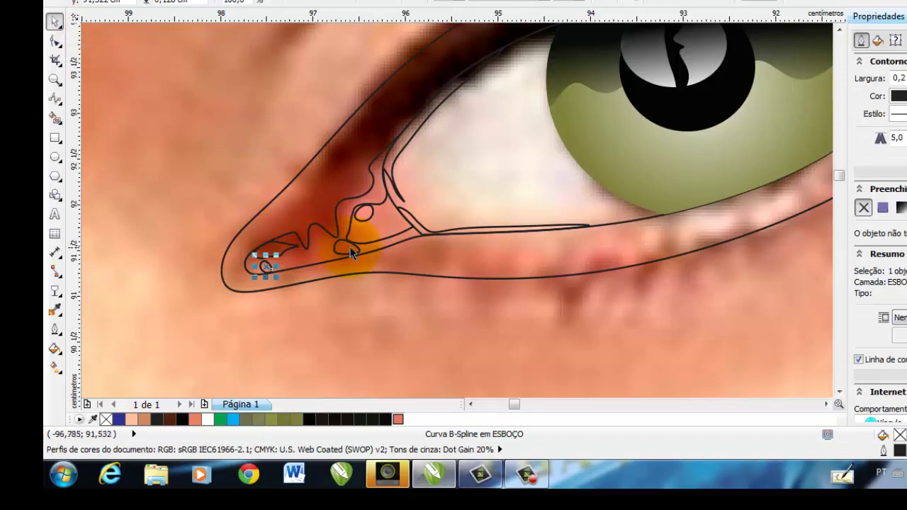
left_click(496, 238)
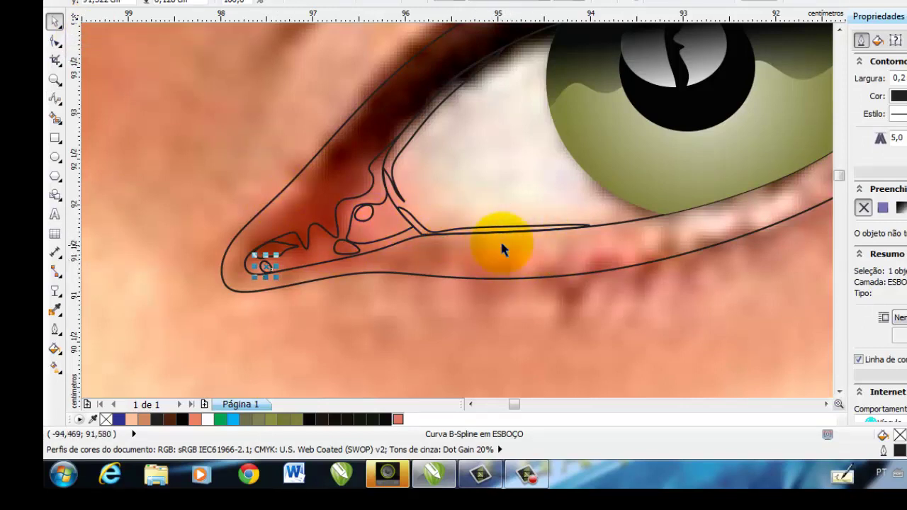
left_click(524, 279)
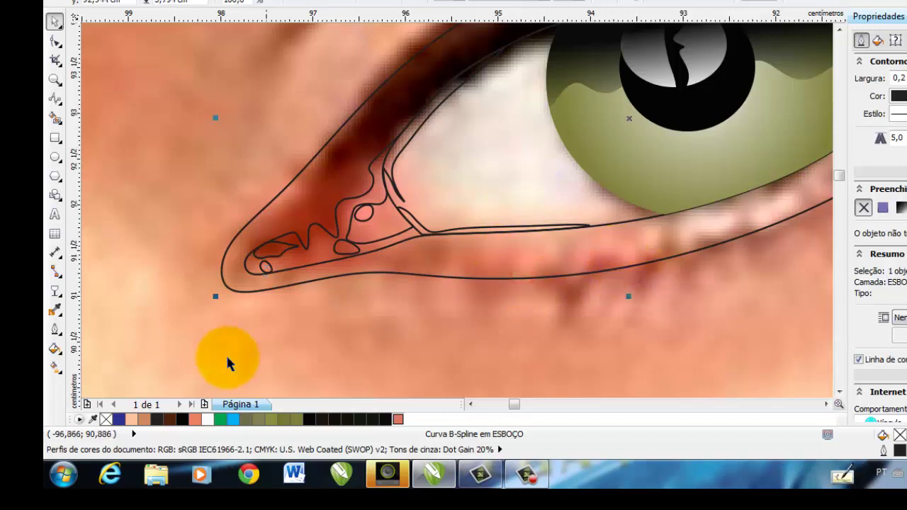
left_click(196, 420)
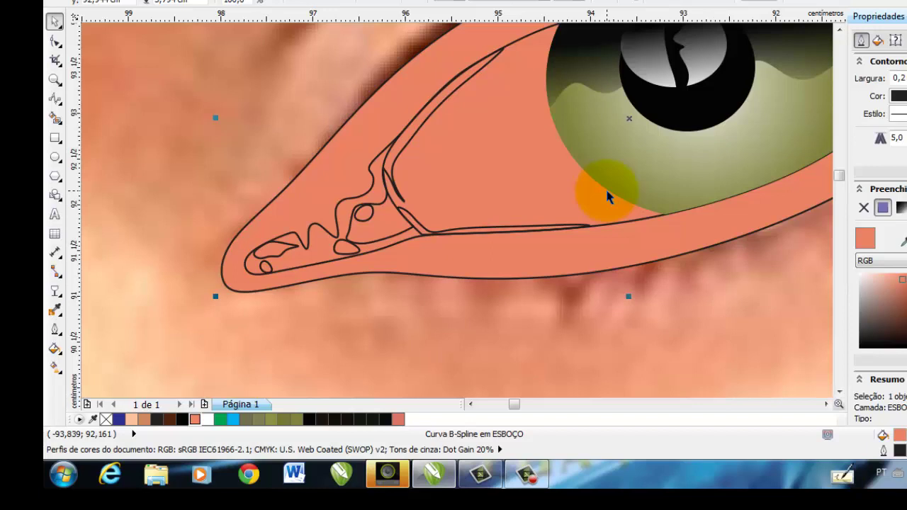
scroll(606, 191, "down", 2)
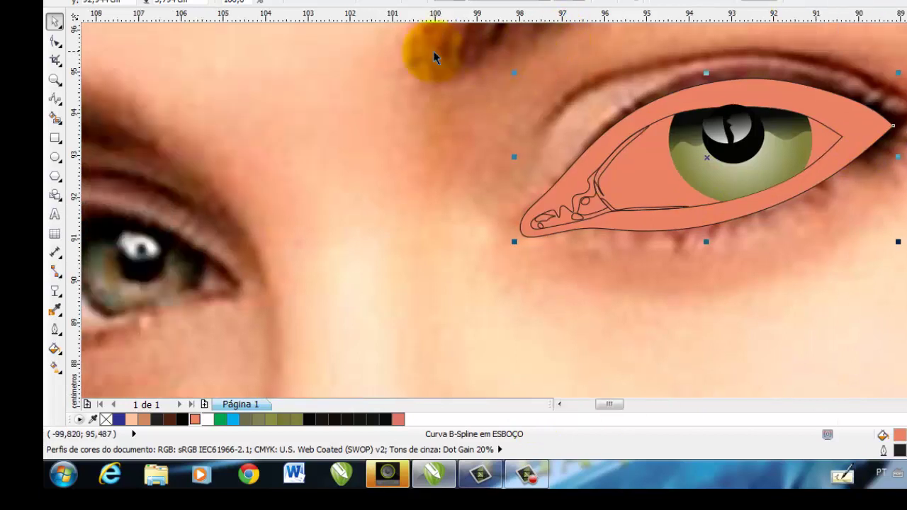
mouse_move(399, 29)
left_mouse_down()
mouse_move(565, 166)
mouse_move(906, 327)
left_mouse_up()
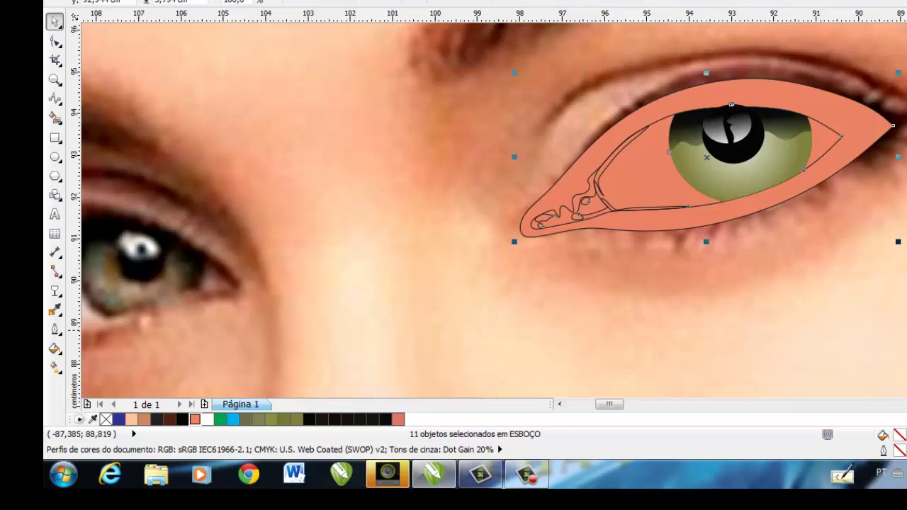
- Nudge the selected eye drawing right onto the vector face and zoom in closely on it
key("Right")
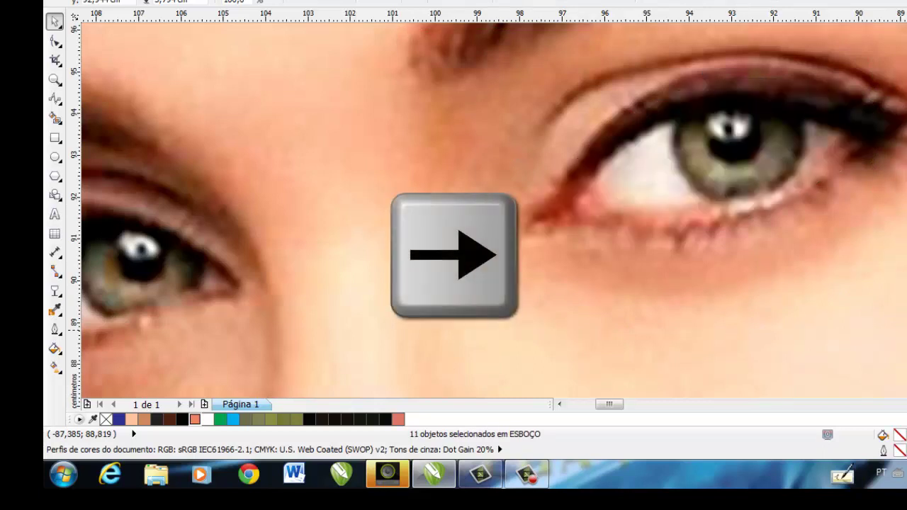
scroll(489, 213, "down", 5)
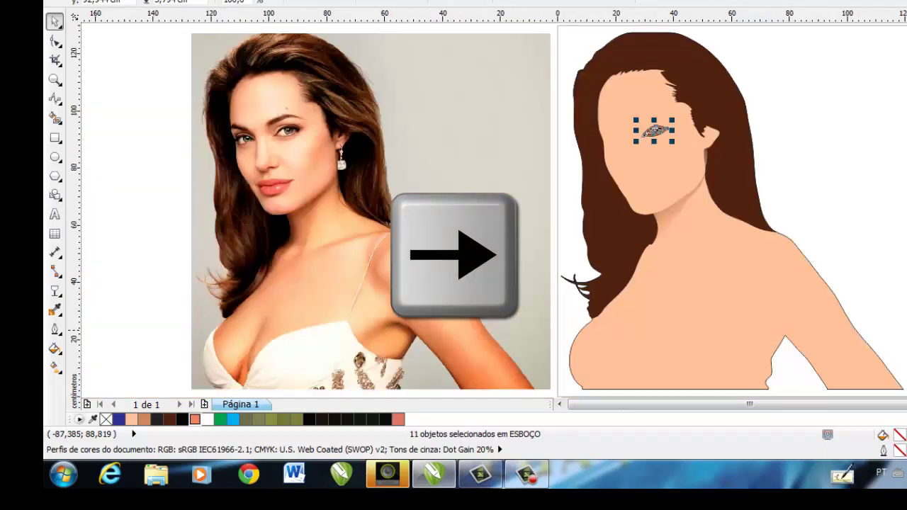
left_click(55, 79)
left_click(659, 135)
left_click(531, 197)
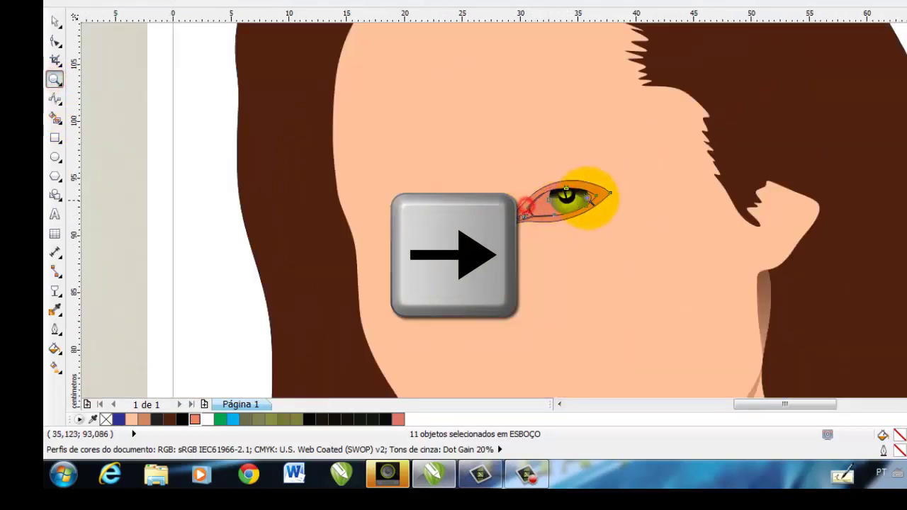
left_click(573, 192)
left_click(494, 229)
left_click(492, 229)
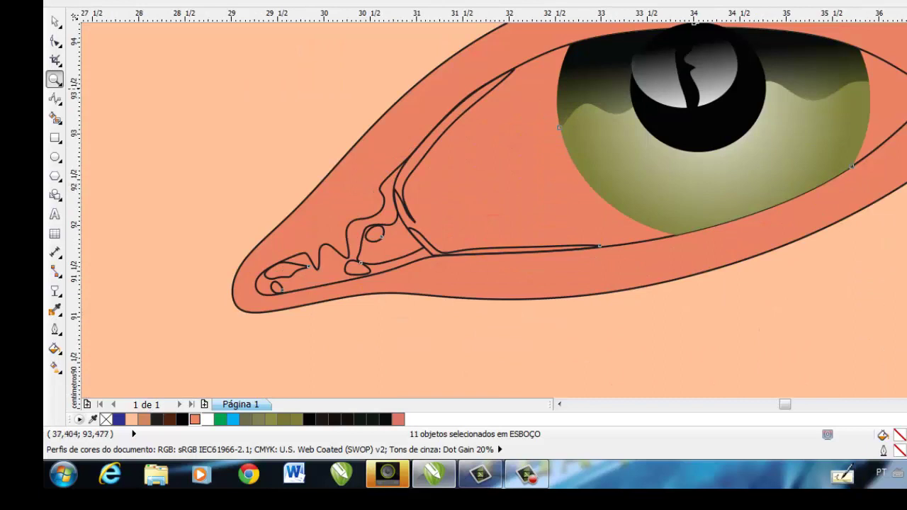
scroll(891, 162, "up", 1)
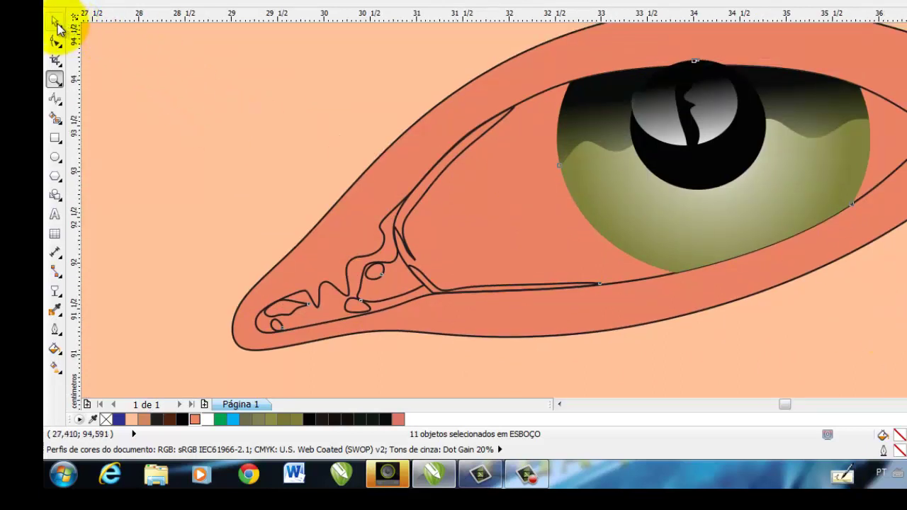
- Fill the inner eye area skin-peach and the eyeball white, then select the salmon eyelid band
left_click(56, 29)
left_click(293, 107)
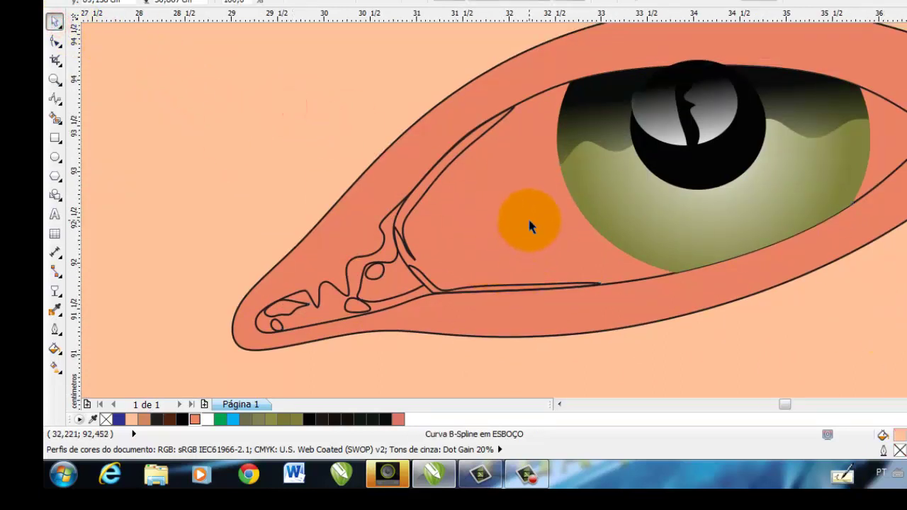
left_click(528, 221)
left_click(131, 419)
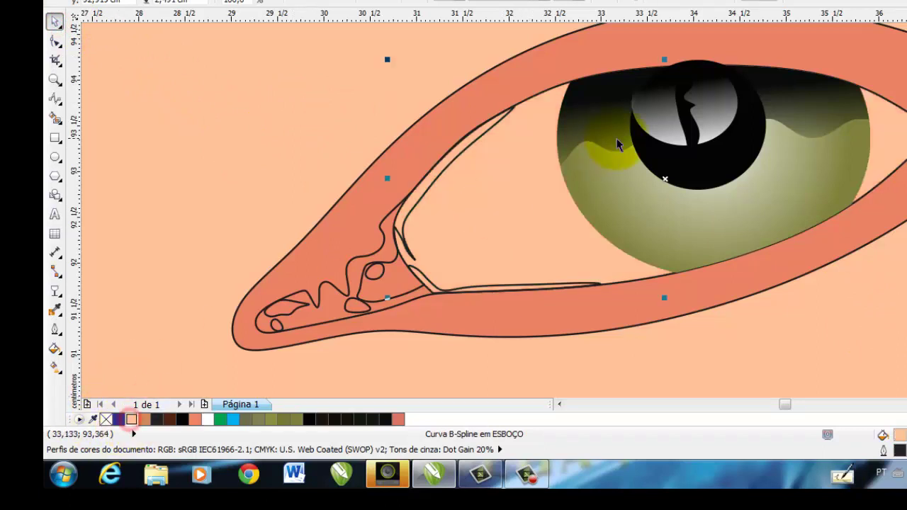
left_click(208, 419)
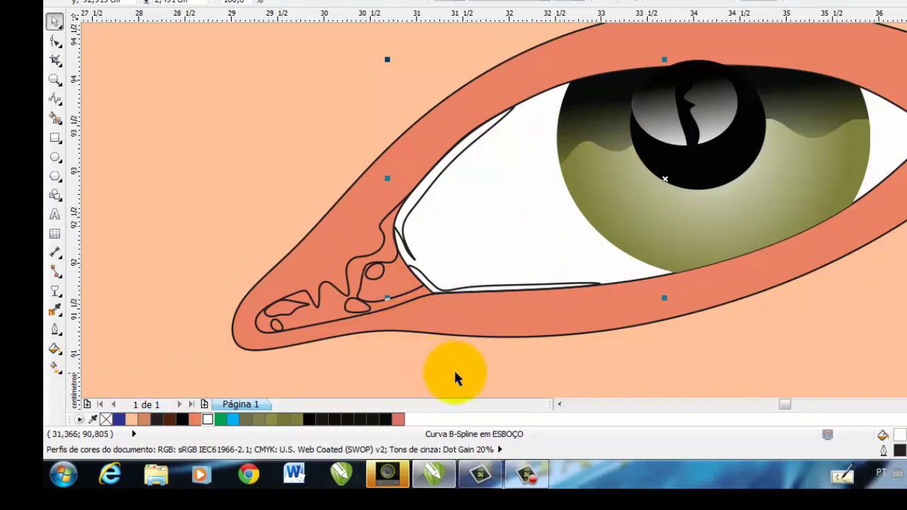
left_click(562, 331)
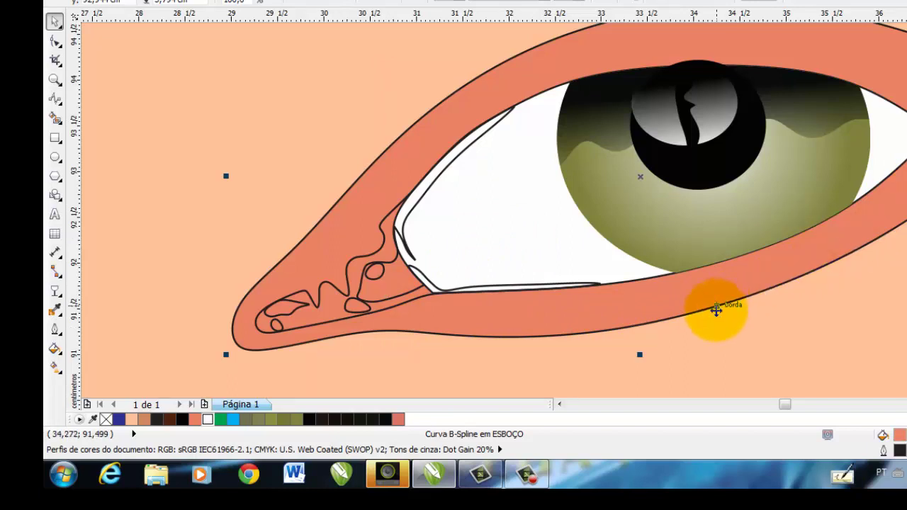
- Lay a linear gradient across the eyelid band, salmon at the inner corner fading to white outward
left_click(55, 367)
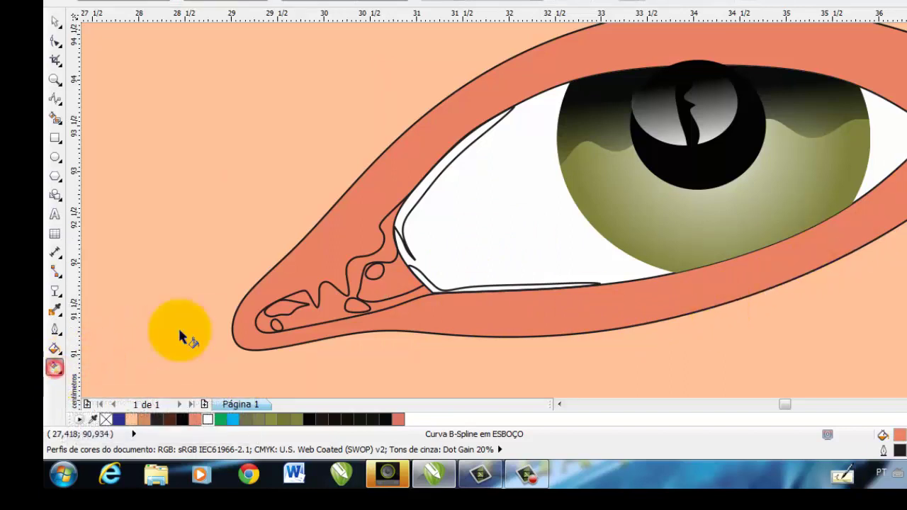
mouse_move(821, 241)
left_mouse_down()
mouse_move(900, 195)
mouse_move(427, 320)
left_mouse_up()
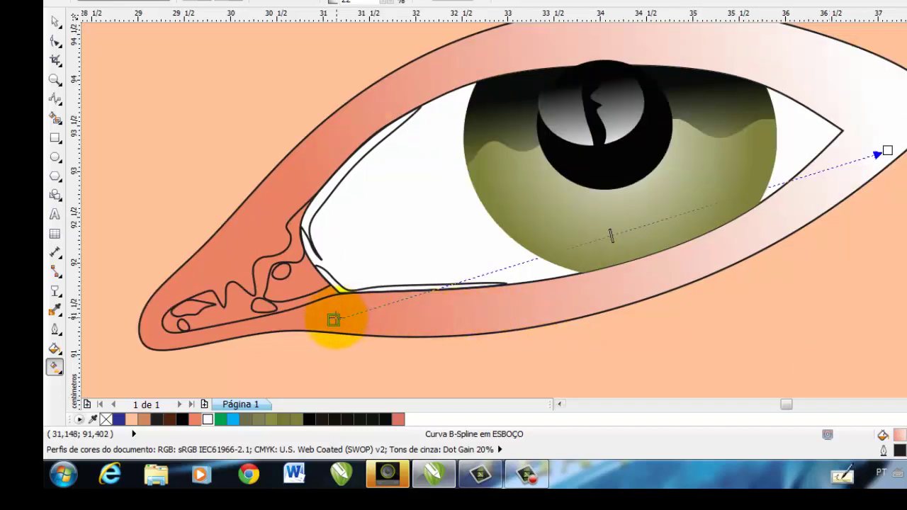
left_click(334, 318)
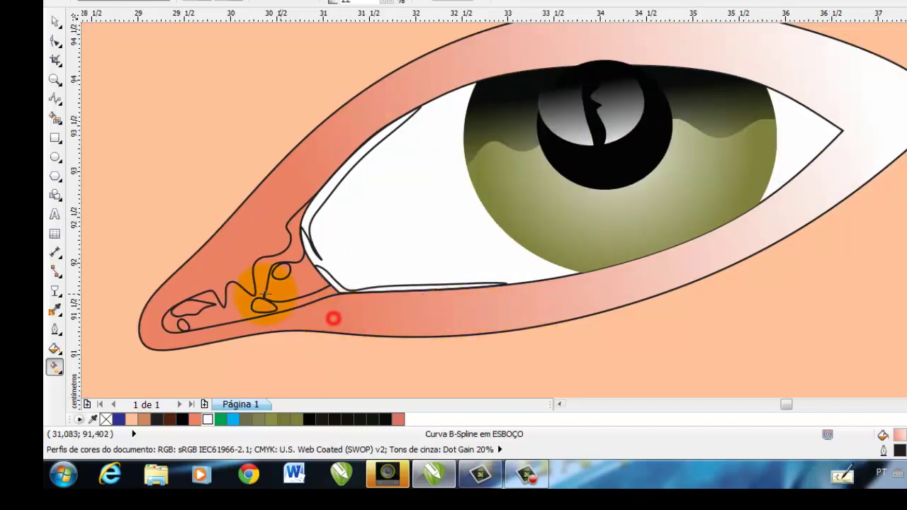
left_click_drag(886, 148, 788, 190)
left_click(223, 301)
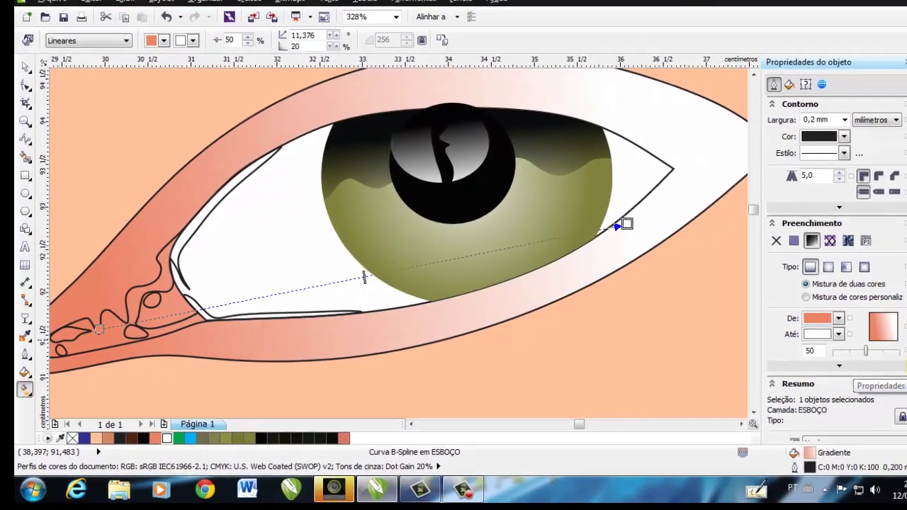
left_click(861, 143)
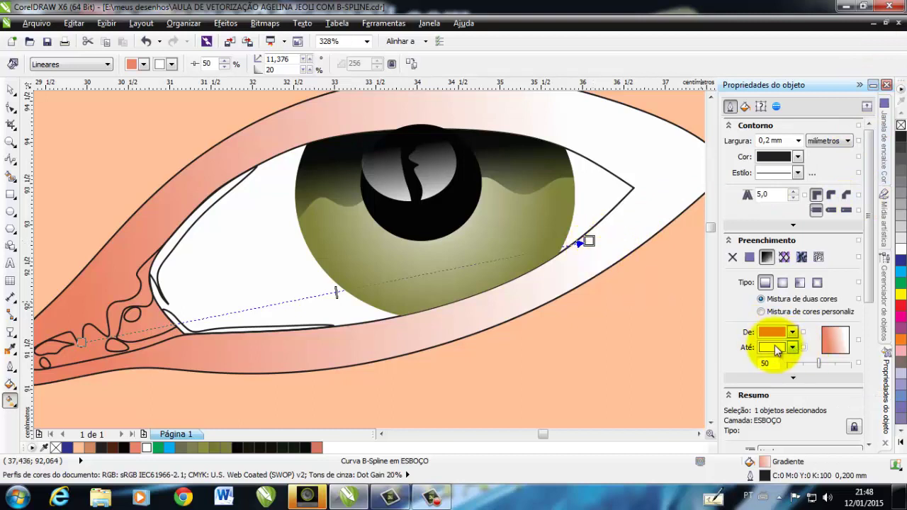
- Change the gradient's end colour to pale cream in Object Properties
left_click(793, 348)
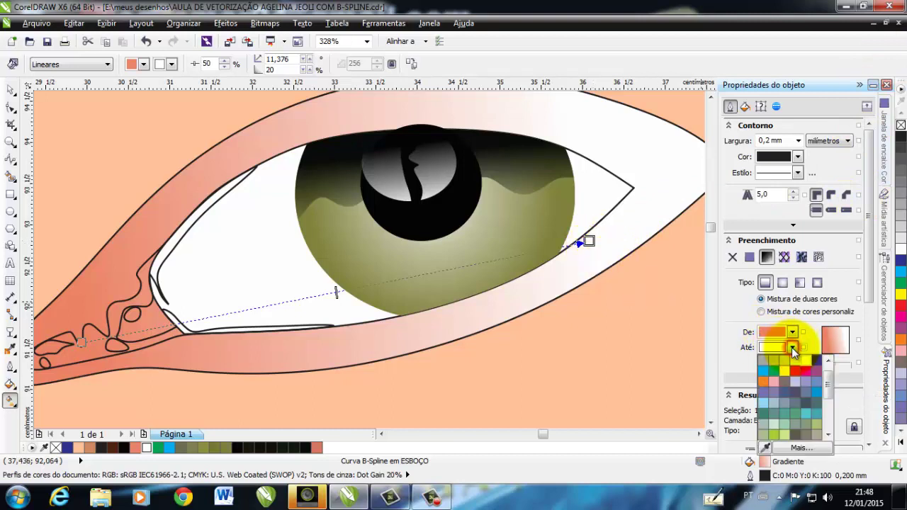
left_click(784, 435)
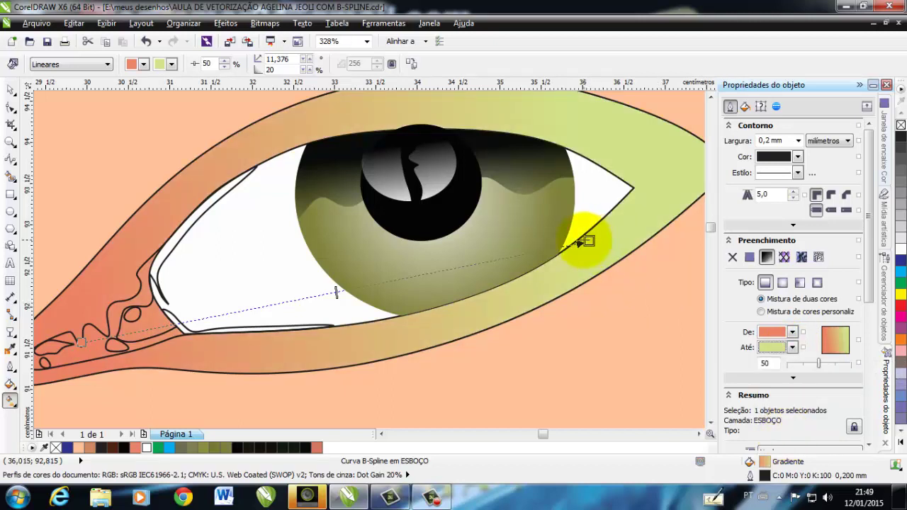
left_click_drag(579, 242, 593, 244)
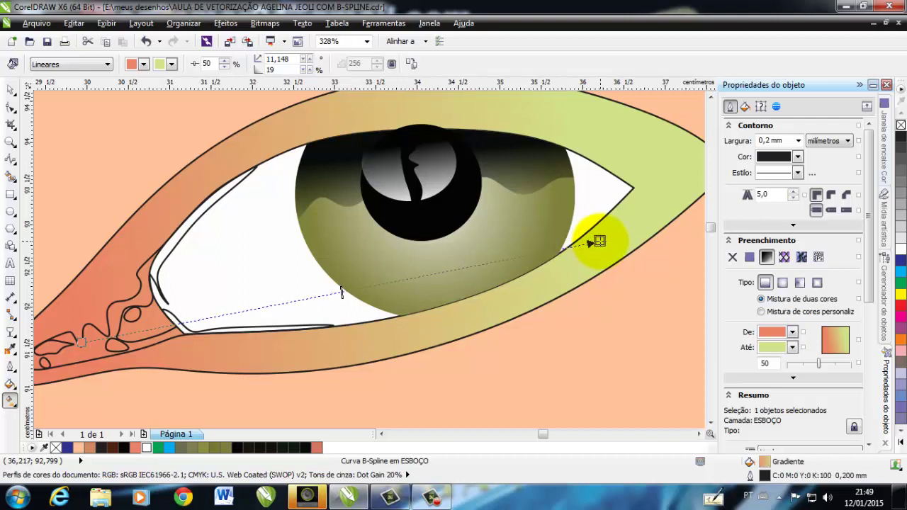
left_click(815, 364)
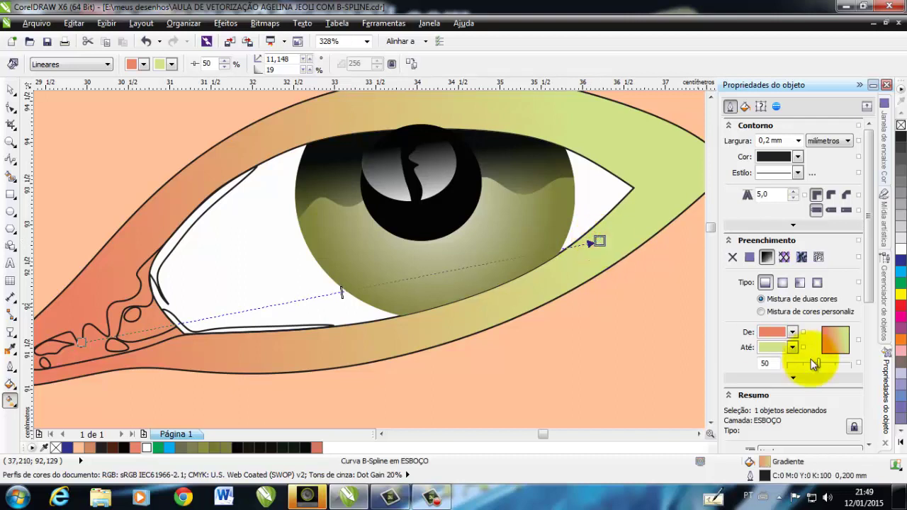
left_click(793, 347)
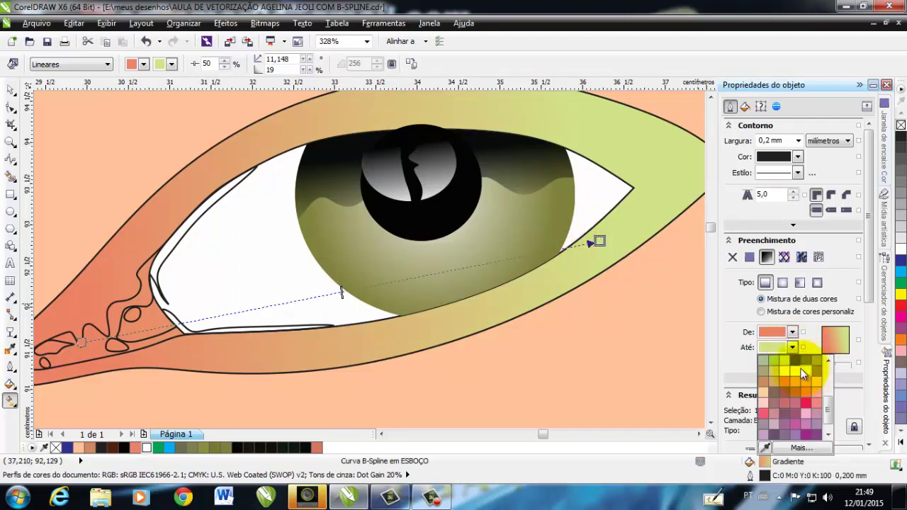
left_click(762, 401)
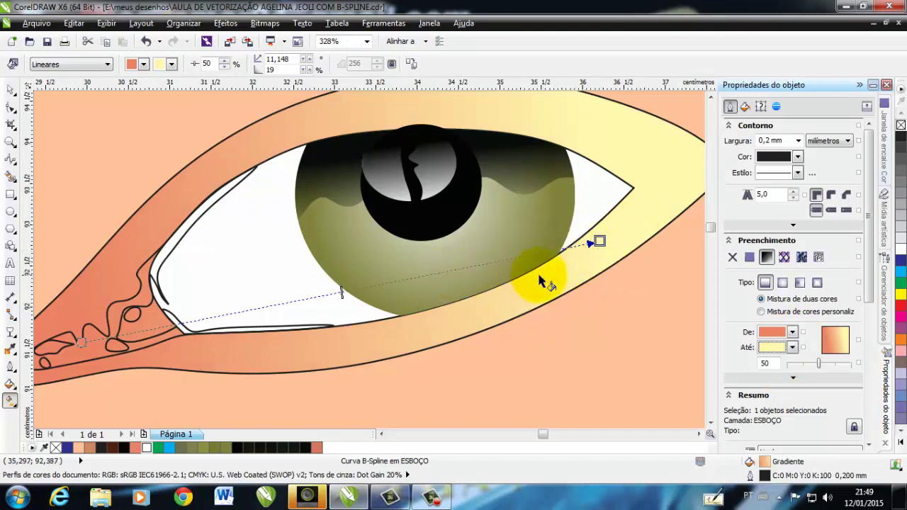
- Shift the gradient blend toward the inner corner and reangle its end along the band
left_click(596, 242)
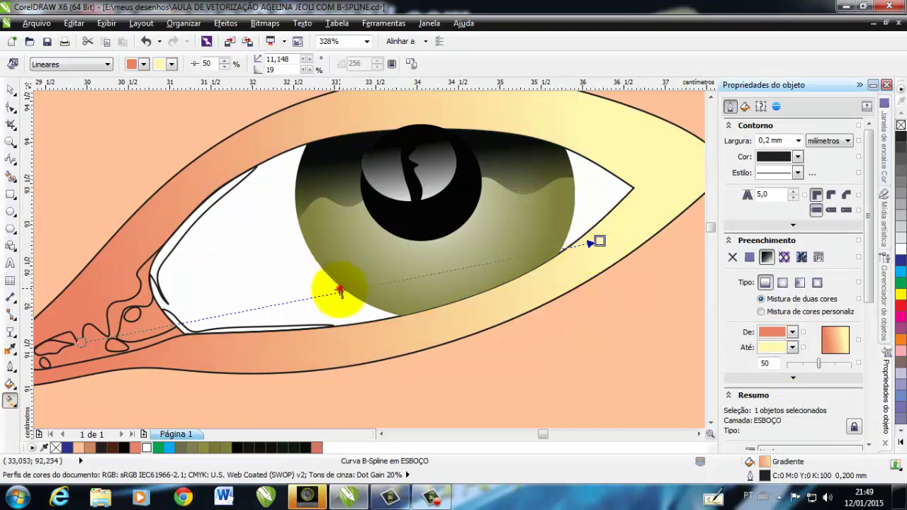
left_click_drag(340, 290, 149, 328)
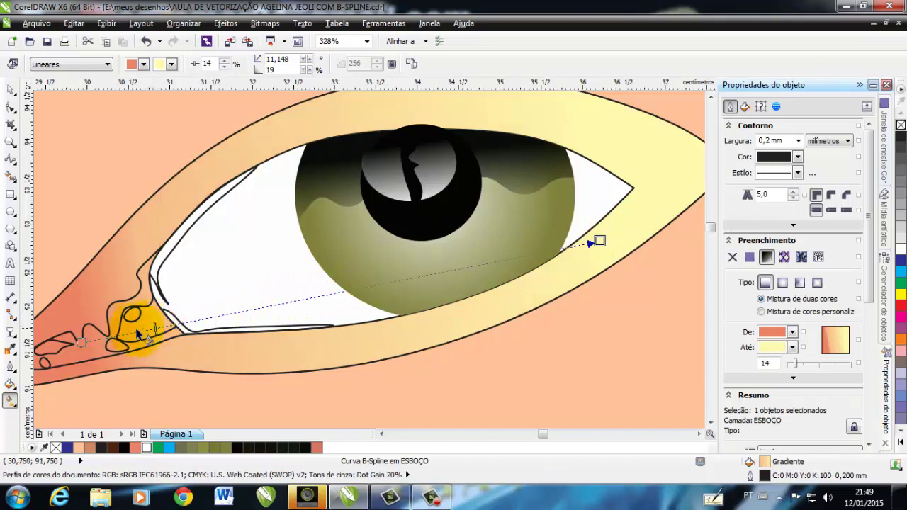
mouse_move(599, 242)
left_mouse_down()
mouse_move(571, 272)
mouse_move(595, 265)
left_mouse_up()
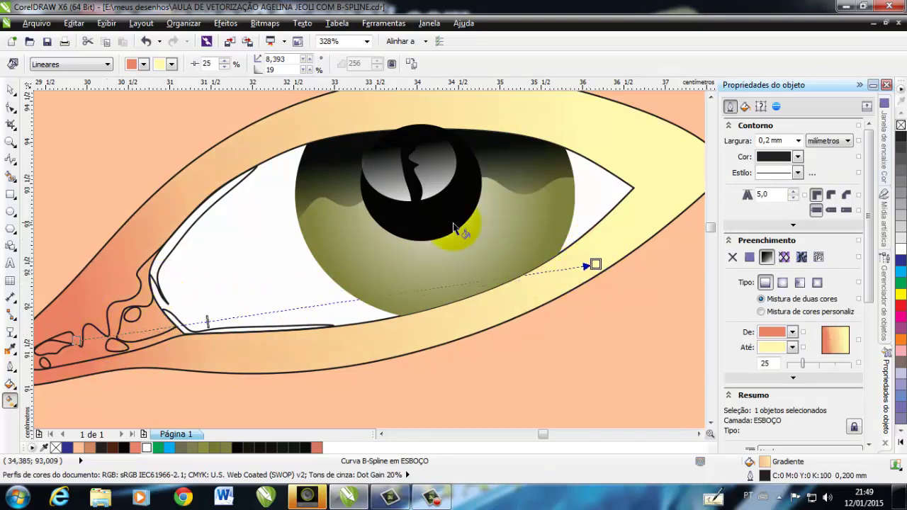
left_click(11, 90)
left_click(373, 389)
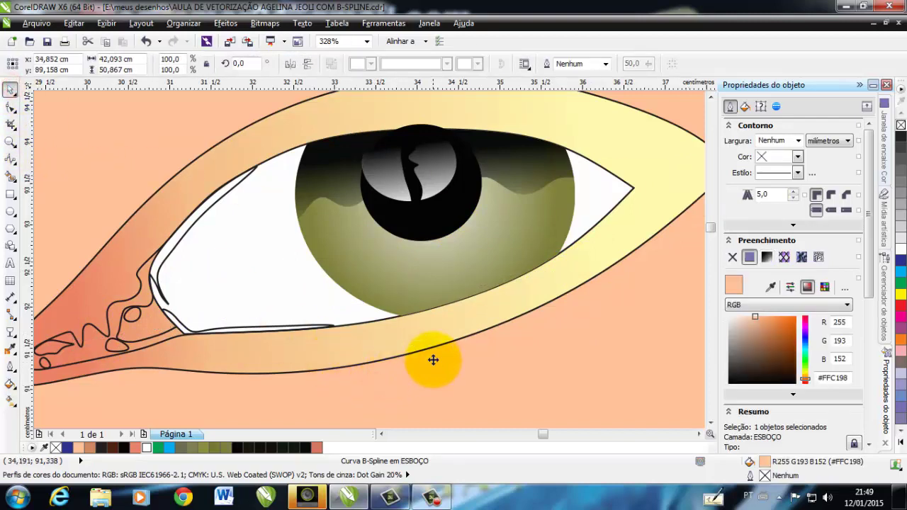
- Set the outline to none on the gradient eyelid band and the white eyeball shape
left_click(433, 353)
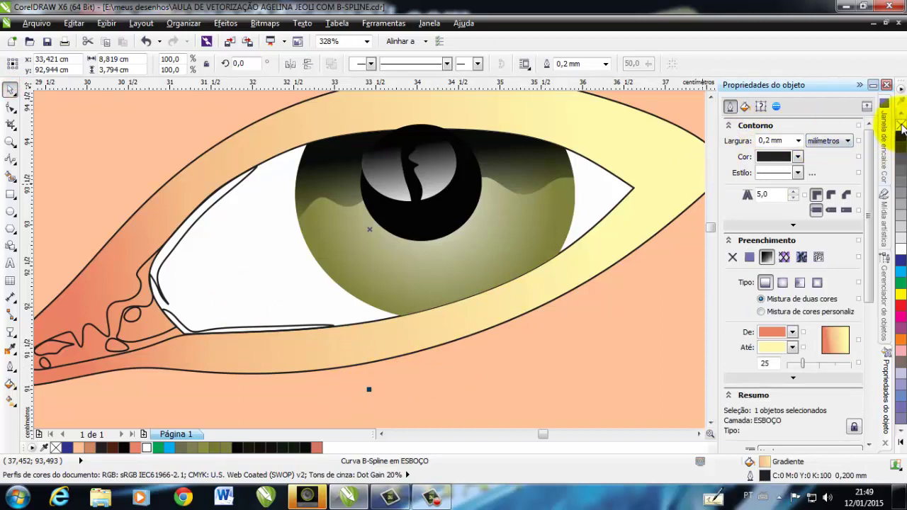
right_click(901, 125)
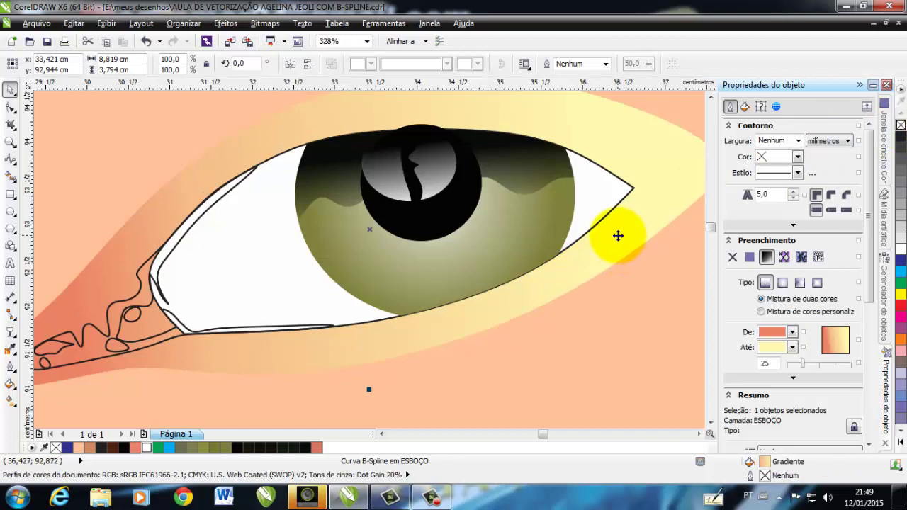
left_click(625, 181)
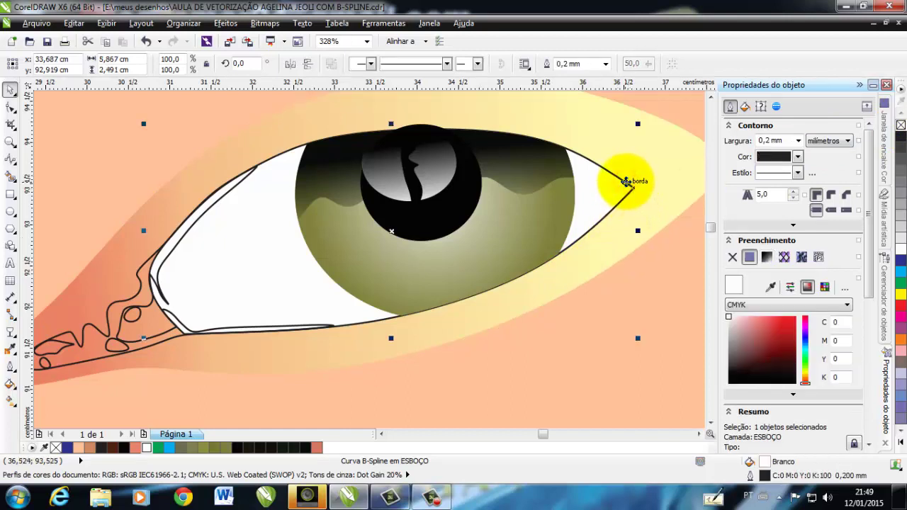
right_click(900, 126)
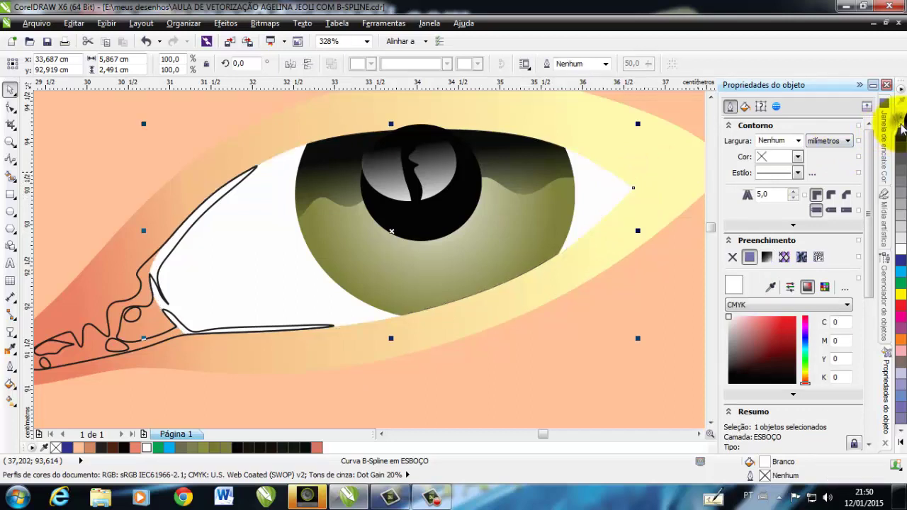